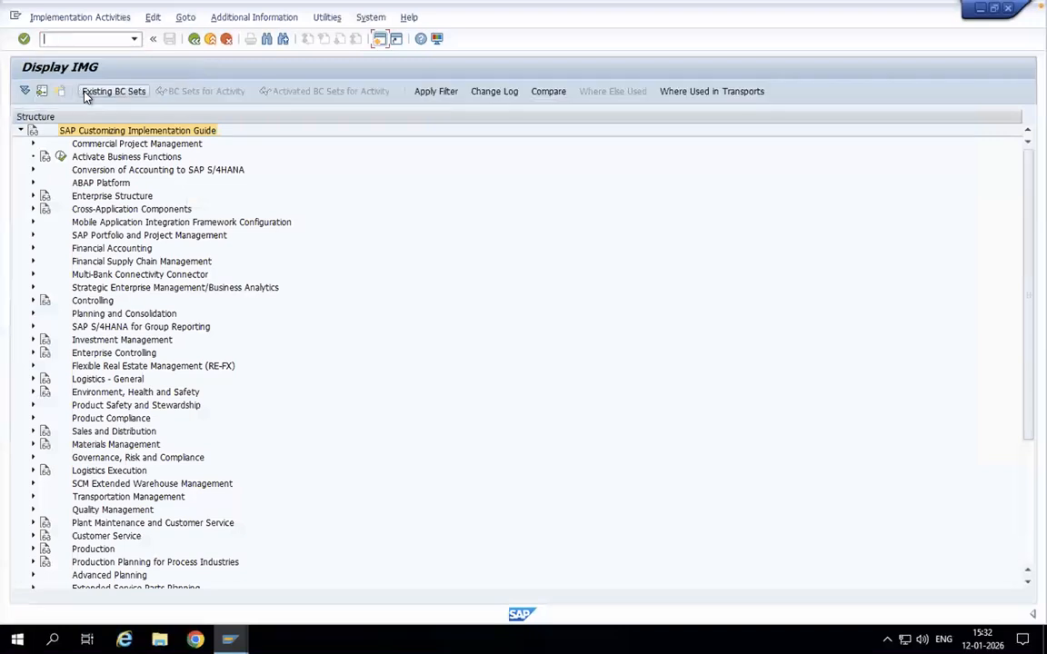
Step: Open the Create Condition Tables activity from the material determination prerequisites under Sales and Distribution, Basic Functions
{"action": "left_click", "coordinate": [33, 432]}
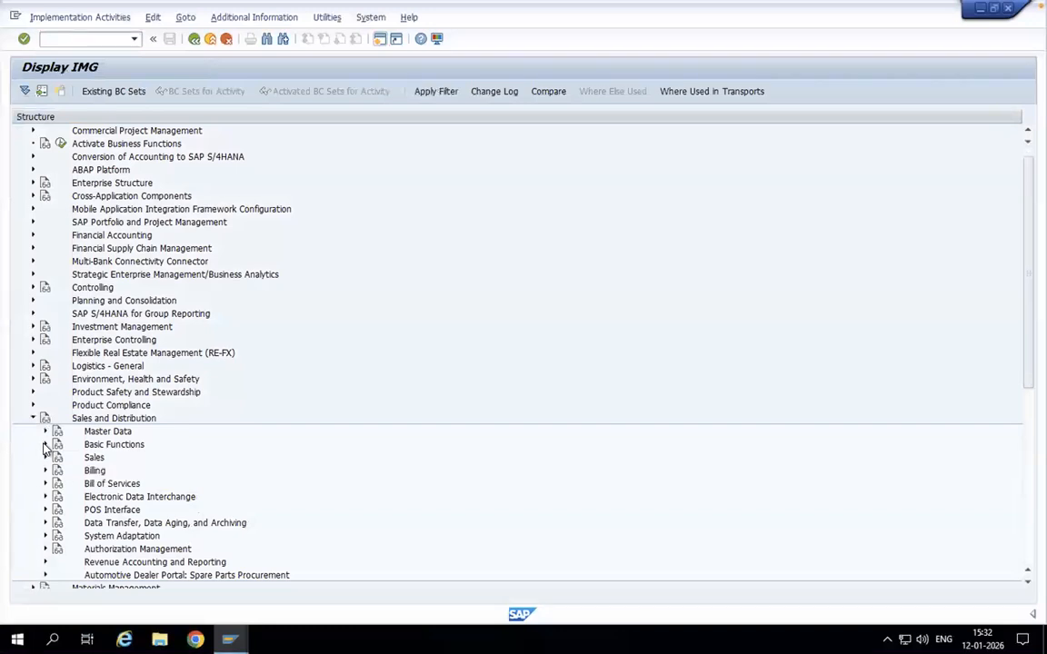
{"action": "left_click", "coordinate": [45, 445]}
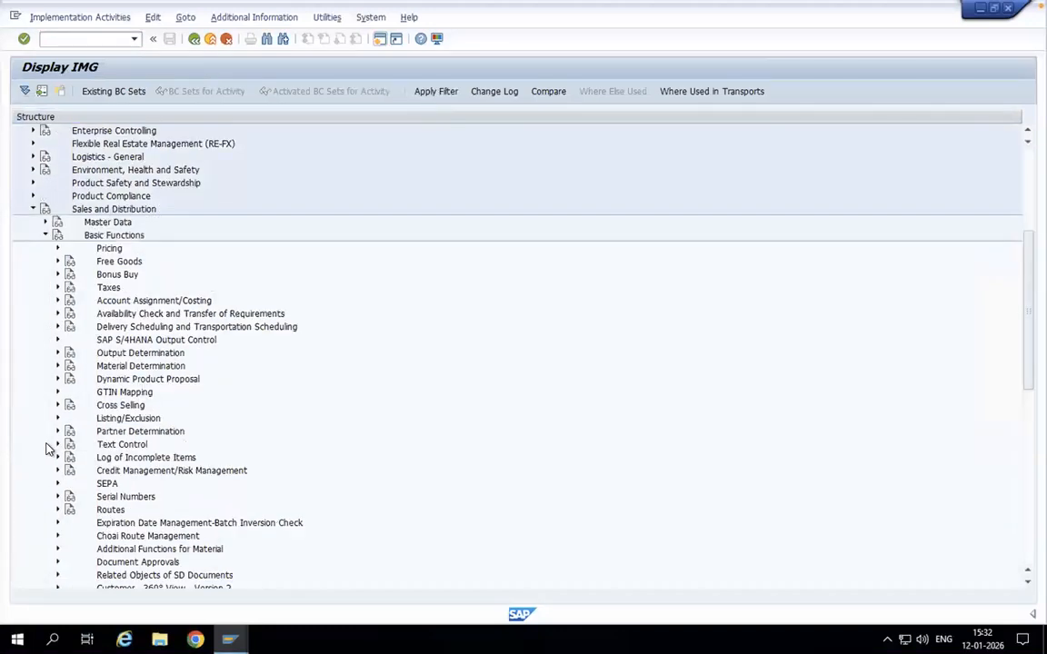
{"action": "left_click", "coordinate": [59, 366]}
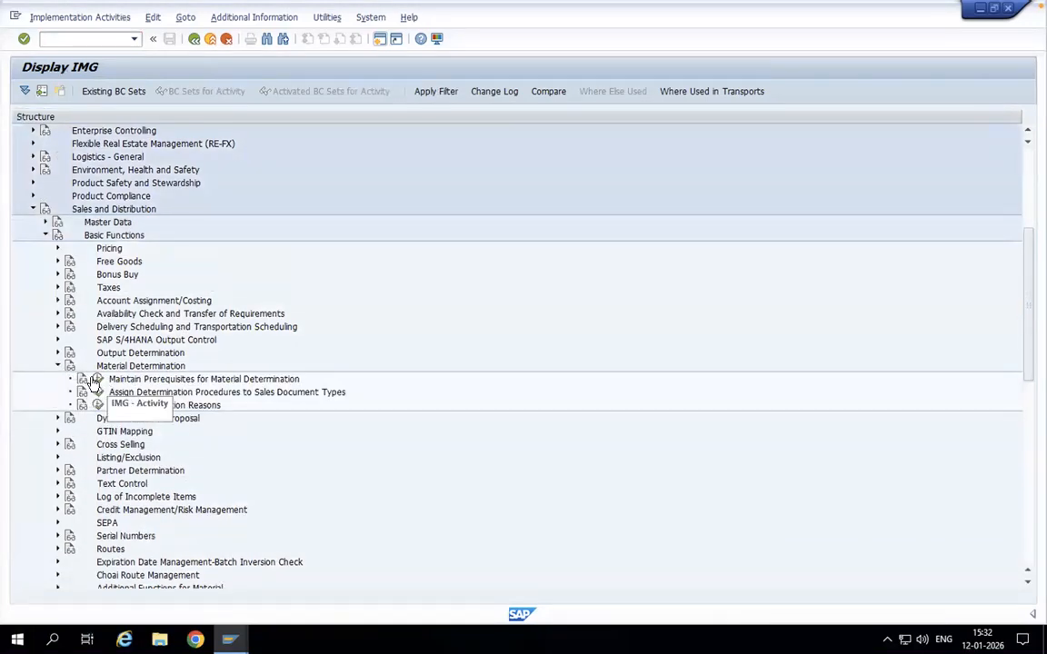
{"action": "left_click", "coordinate": [95, 379]}
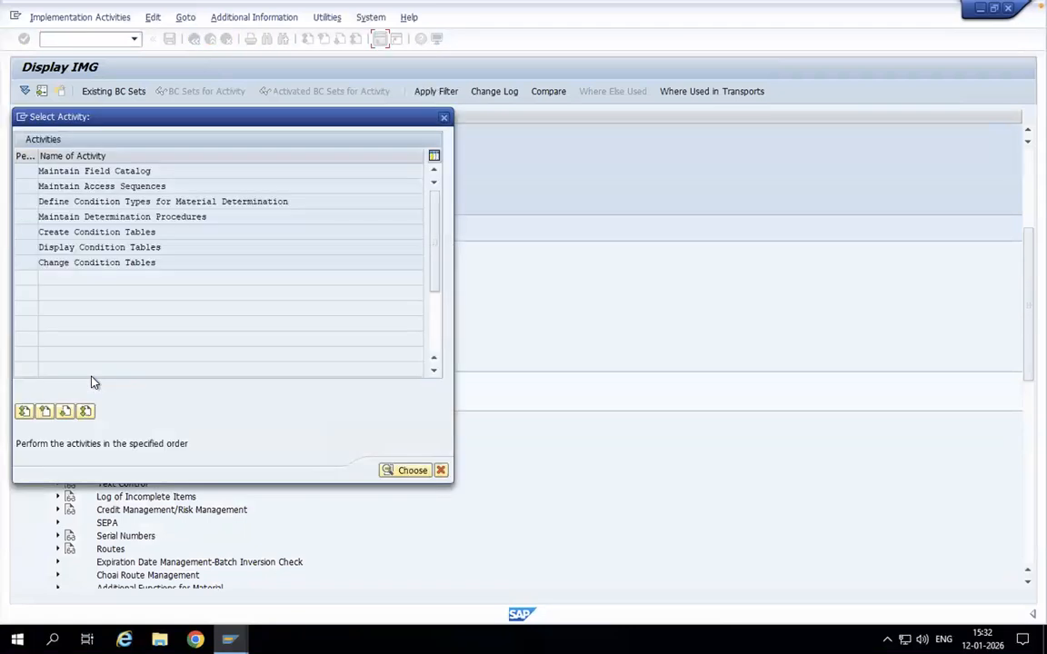
{"action": "double_click", "coordinate": [87, 232]}
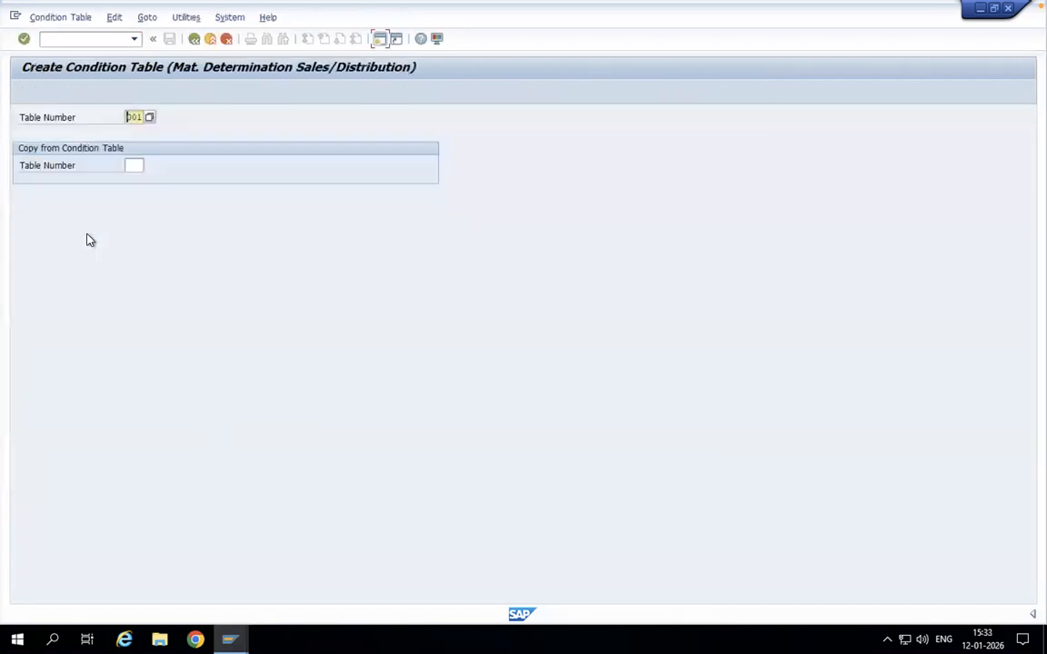
Step: Review the list of condition table numbers already in use for material determination, then close it
{"action": "left_click", "coordinate": [149, 118]}
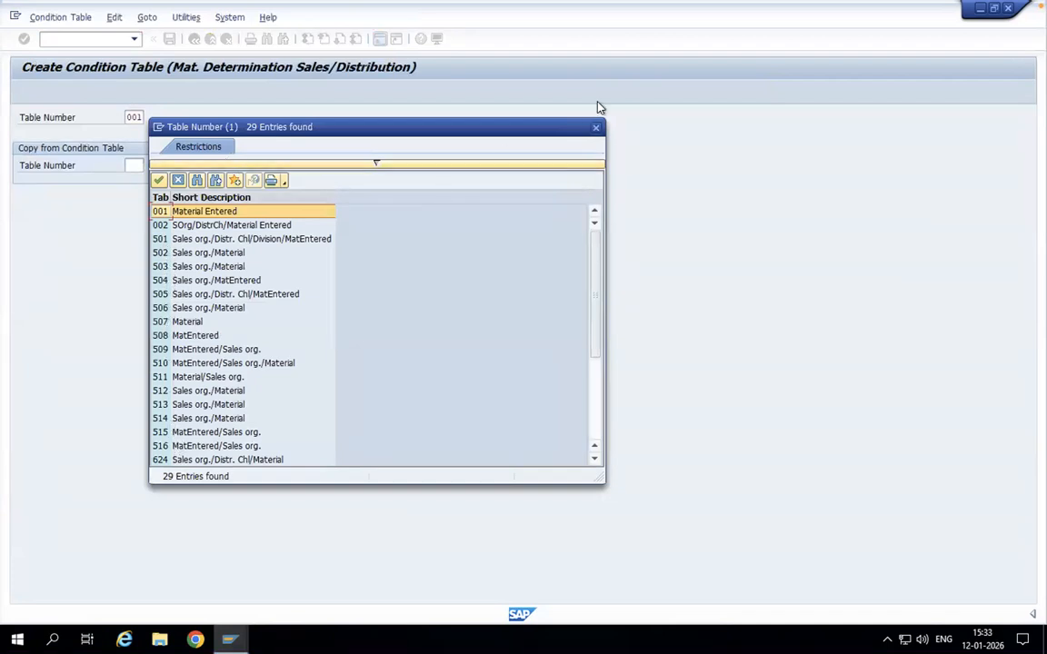
{"action": "left_click_drag", "start_coordinate": [593, 314], "coordinate": [595, 444]}
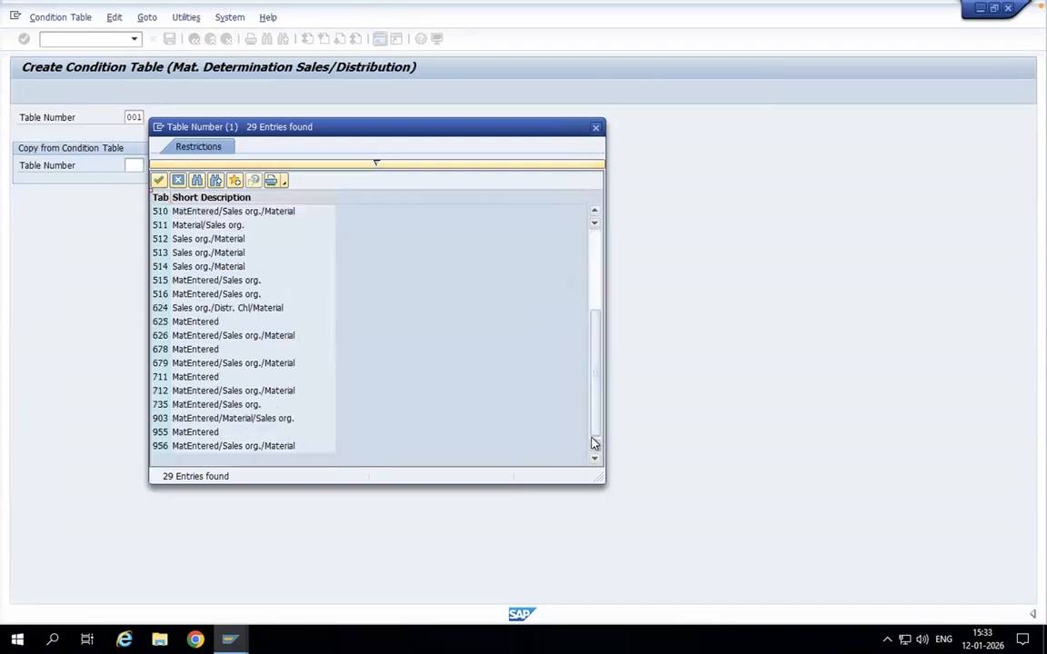
{"action": "left_click", "coordinate": [596, 128]}
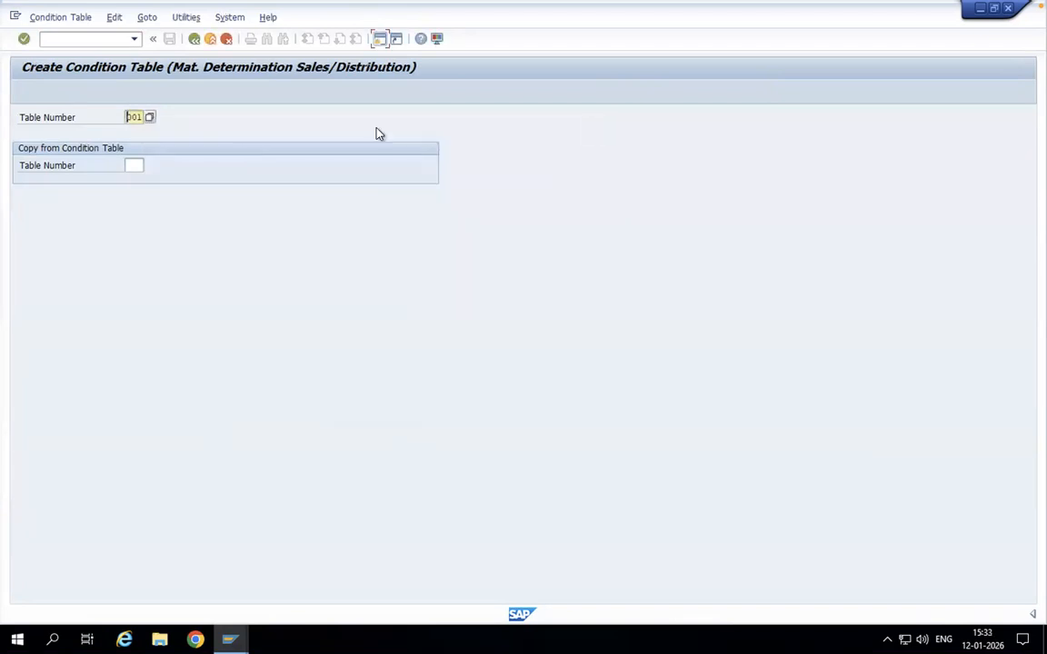
Step: Start condition table 700 and add Material Entered as its selected field
{"action": "left_click_drag", "start_coordinate": [127, 117], "coordinate": [153, 128]}
{"action": "type", "text": "700"}
{"action": "key", "text": "Return"}
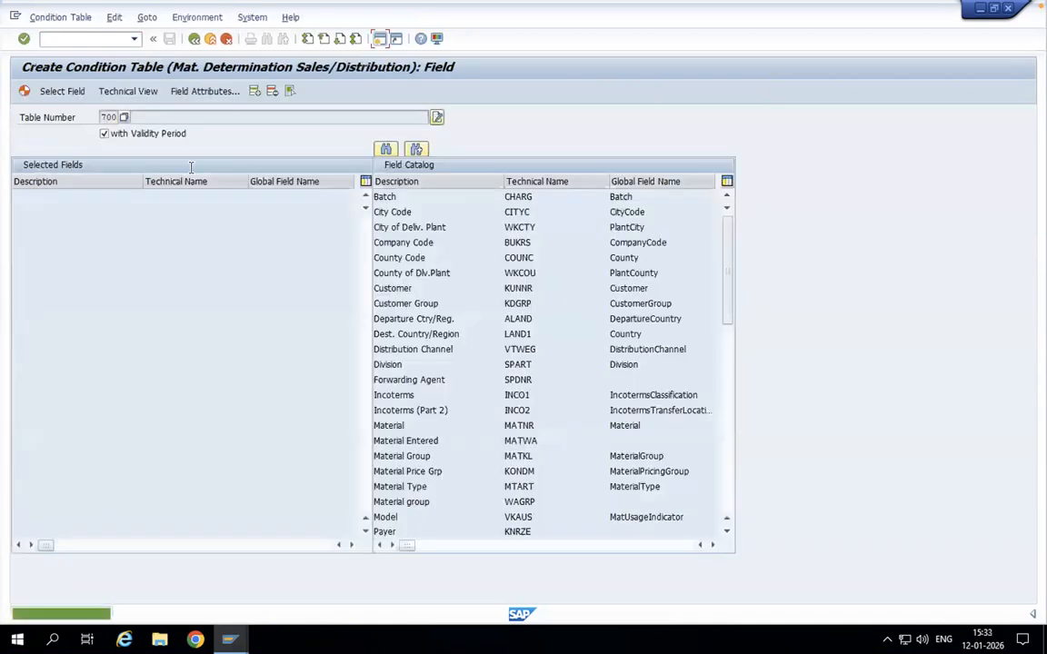
{"action": "double_click", "coordinate": [418, 441]}
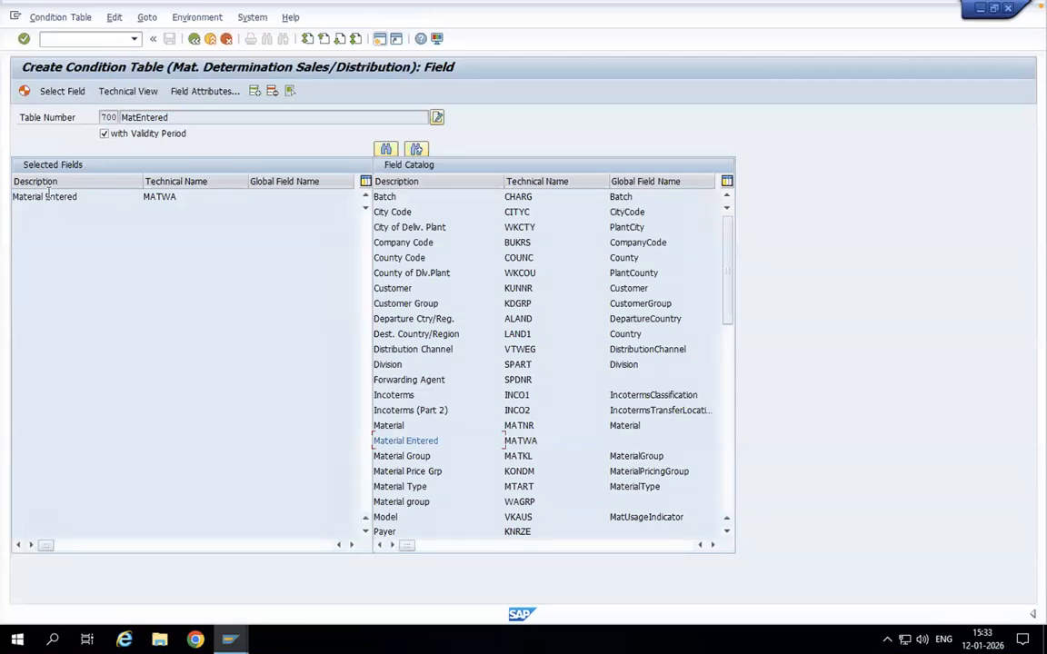
{"action": "left_click_drag", "start_coordinate": [77, 196], "coordinate": [11, 197]}
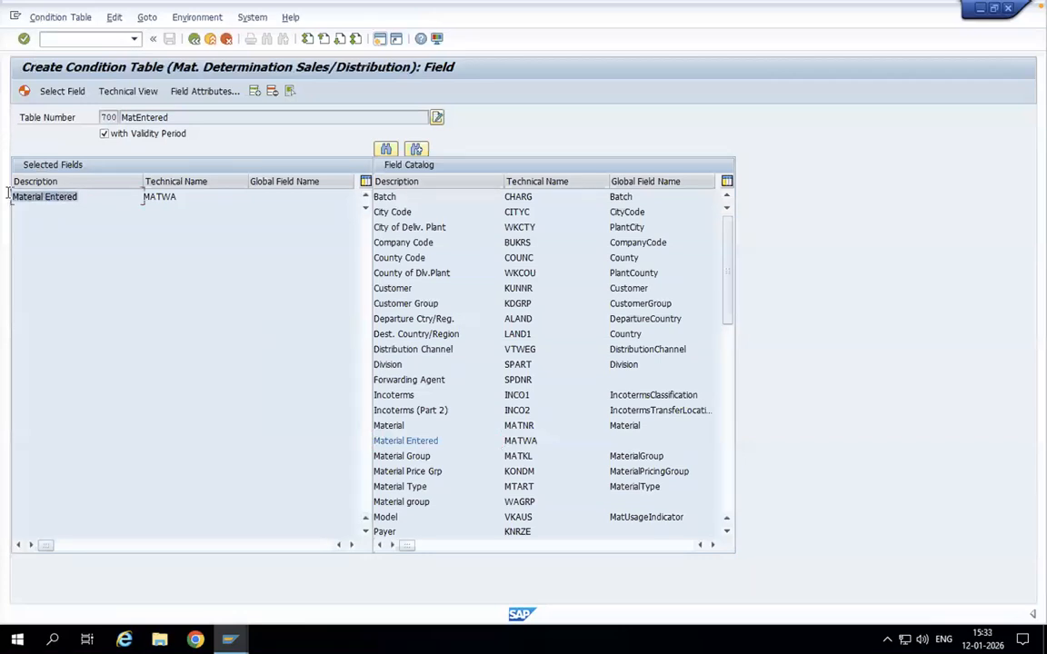
Step: Generate condition table 700 as a local object and return to the table creation screen
{"action": "left_click", "coordinate": [25, 94]}
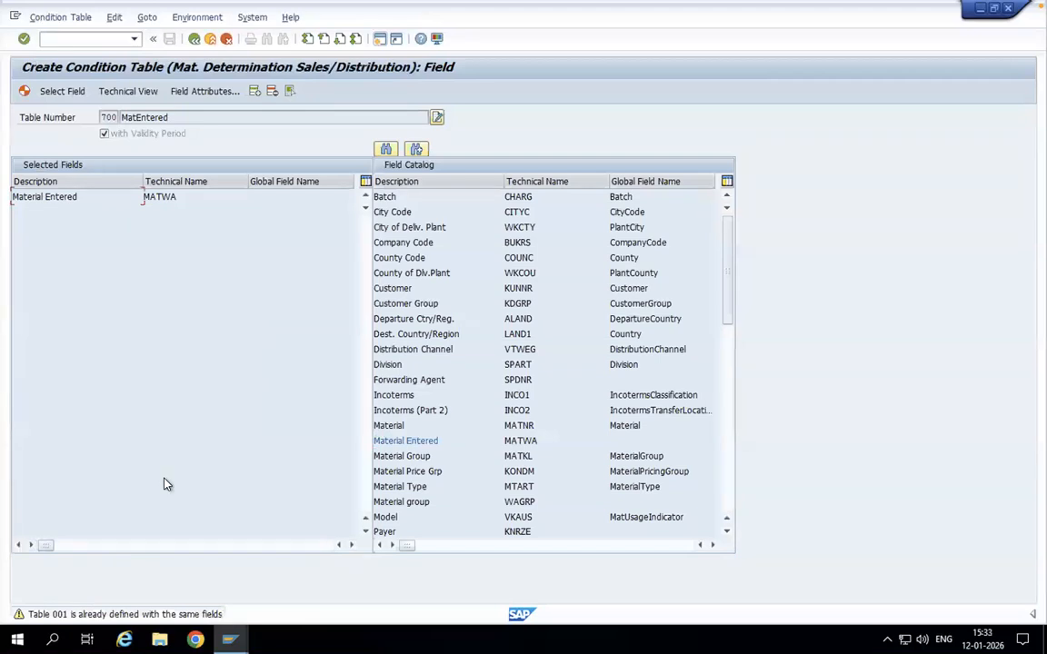
{"action": "key", "text": "Return"}
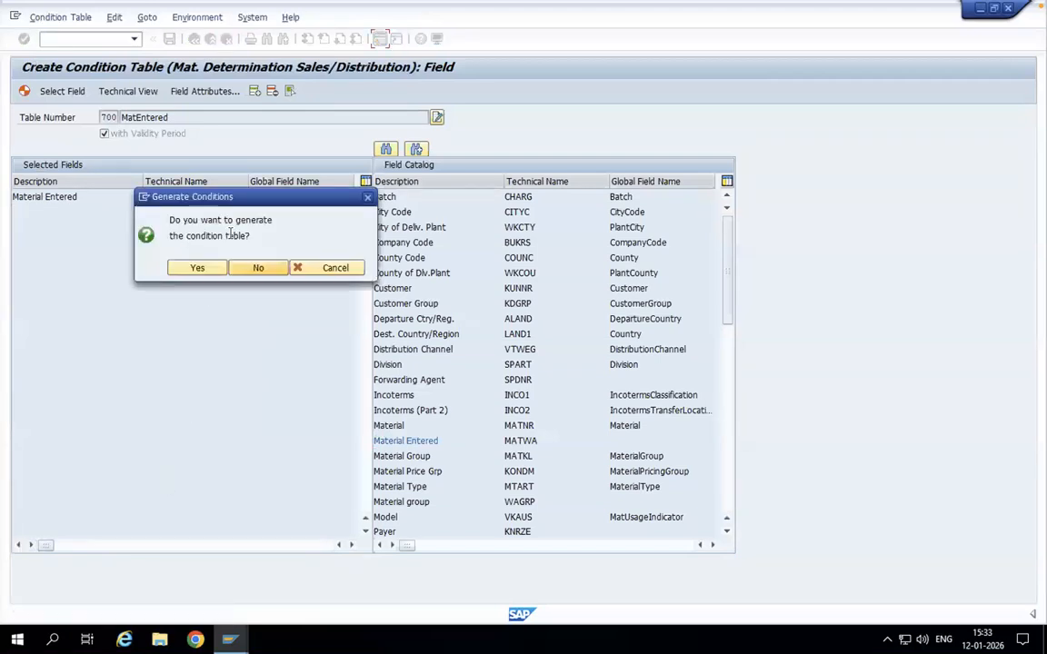
{"action": "left_click", "coordinate": [203, 267]}
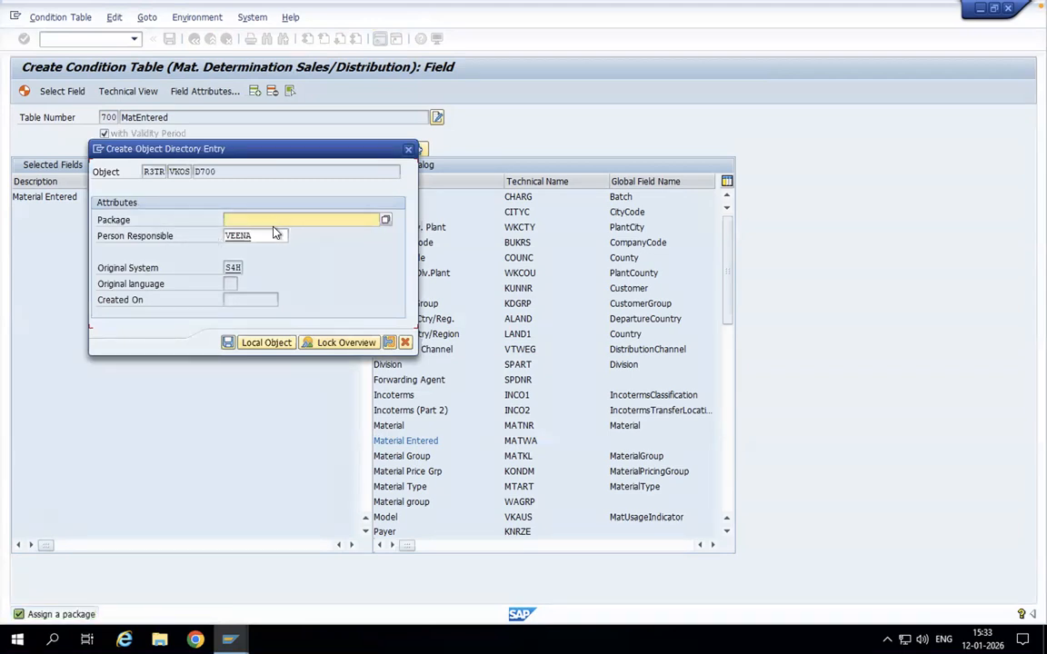
{"action": "left_click", "coordinate": [260, 349]}
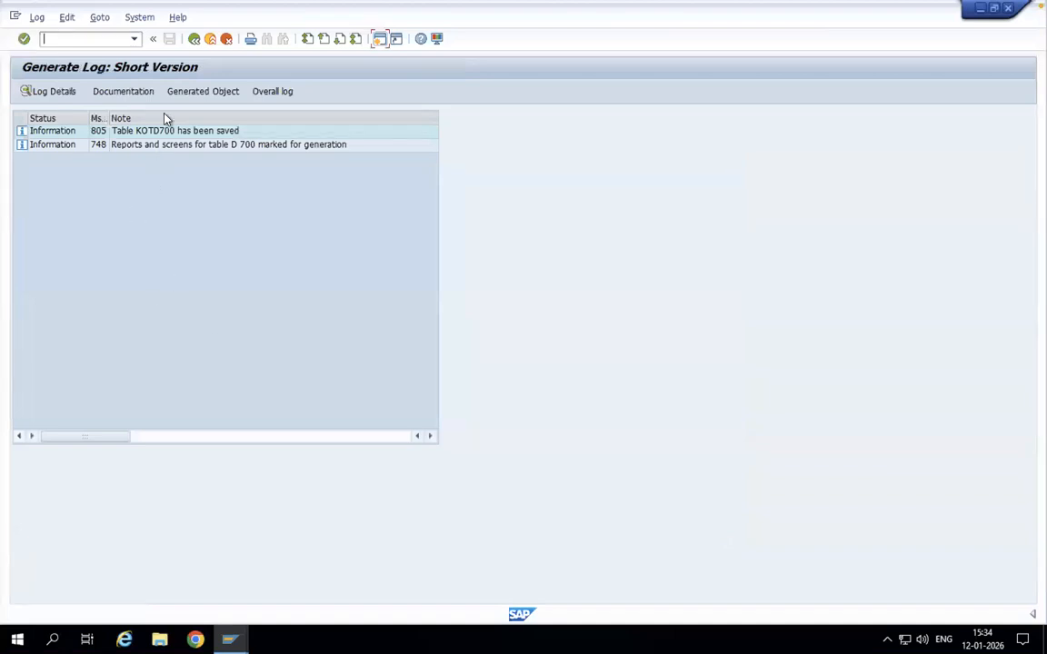
{"action": "left_click", "coordinate": [194, 40]}
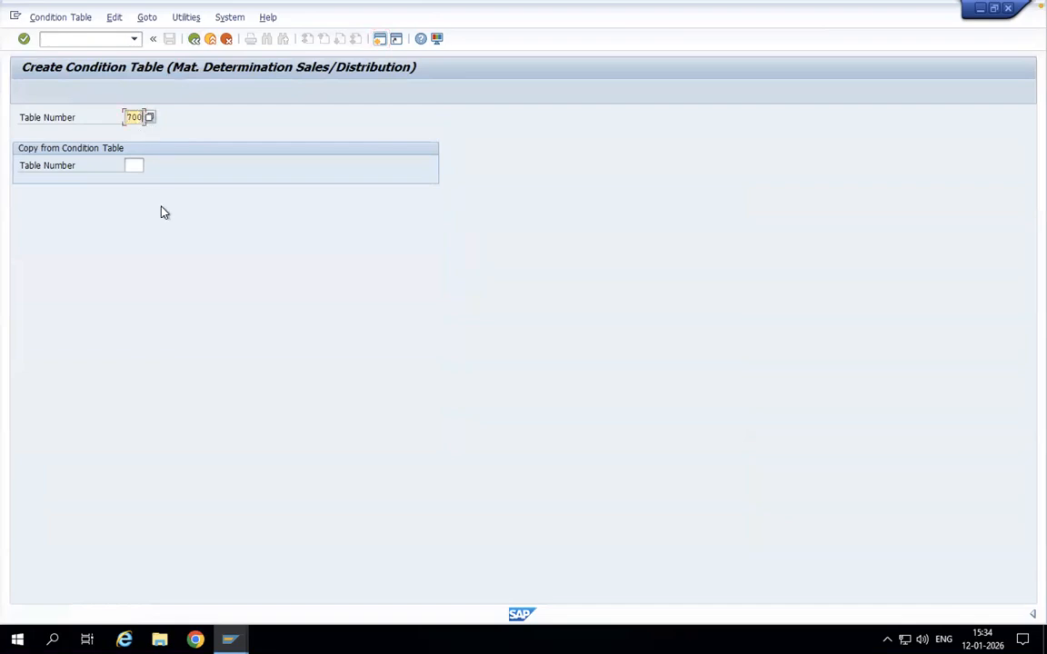
Step: Start condition table 701 and add the Material Entered and Sales Organization fields to it
{"action": "type", "text": "1"}
{"action": "key", "text": "Return"}
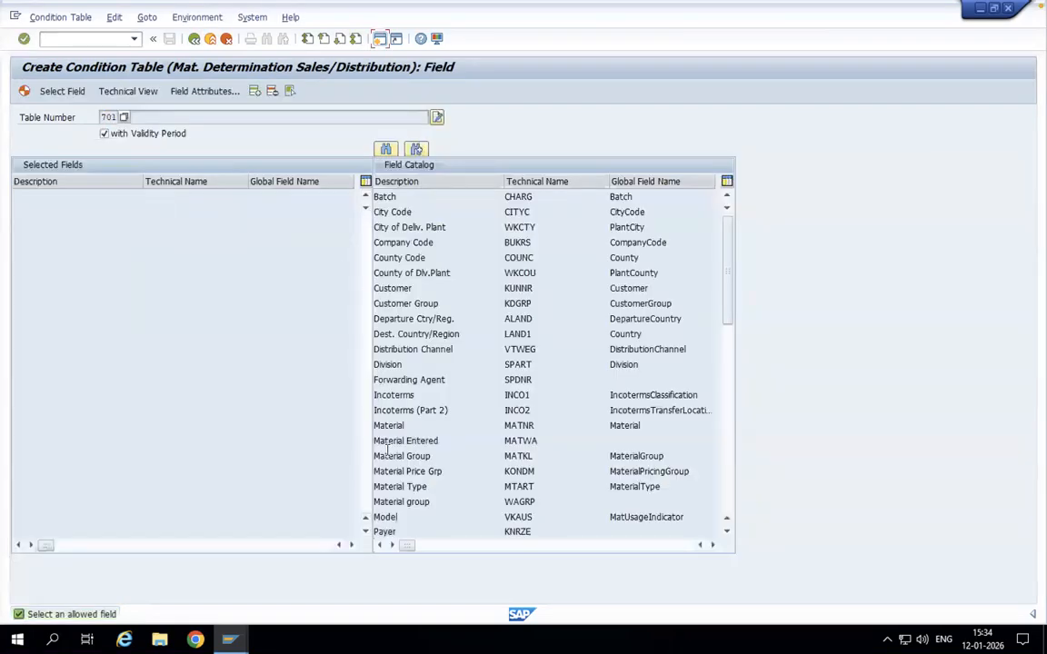
{"action": "left_click", "coordinate": [391, 443]}
{"action": "double_click", "coordinate": [392, 443]}
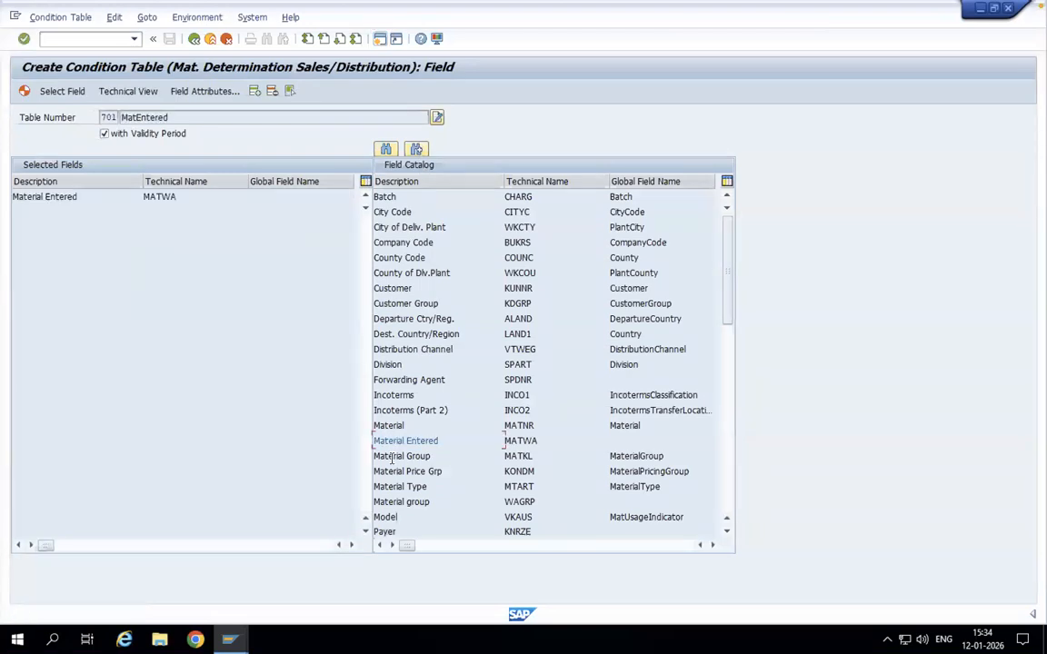
{"action": "left_click", "coordinate": [727, 532]}
{"action": "left_click_drag", "start_coordinate": [729, 540], "coordinate": [729, 540]}
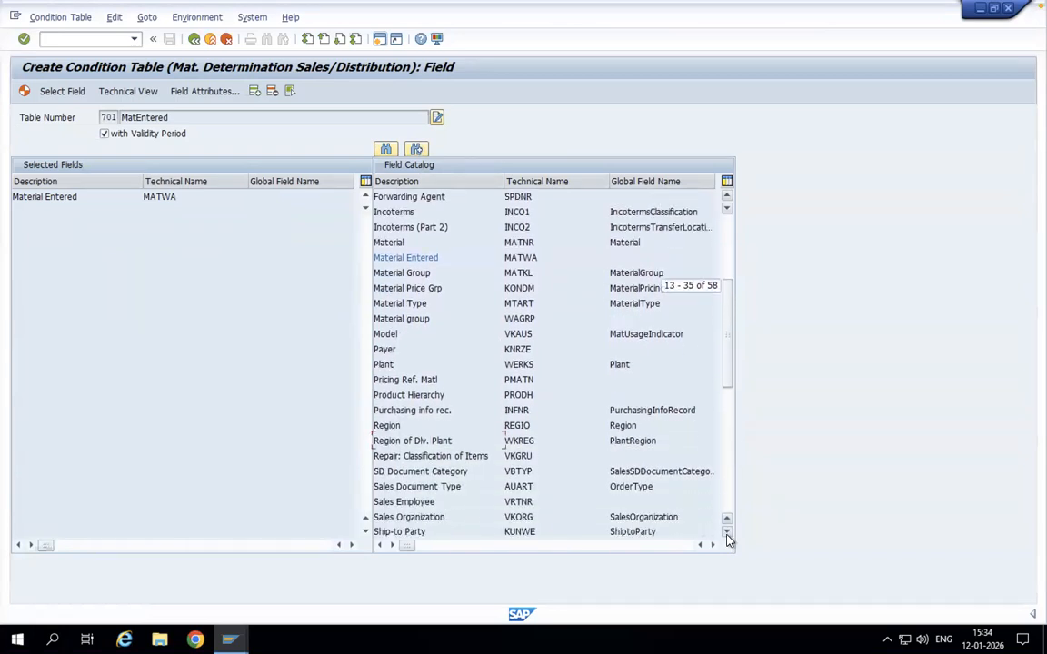
{"action": "double_click", "coordinate": [434, 517]}
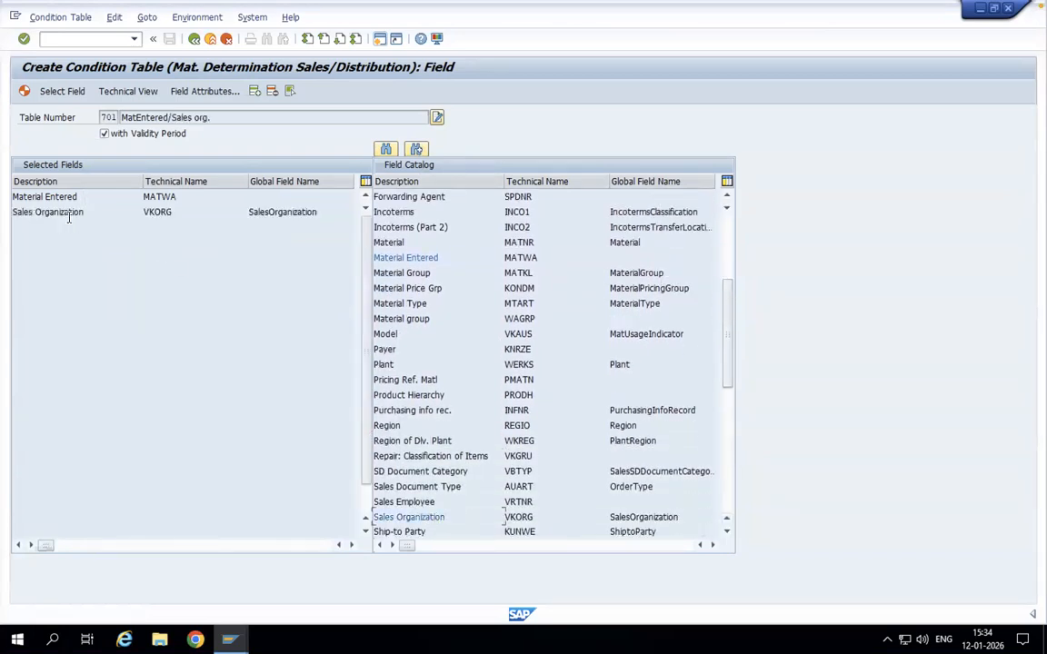
Step: Generate condition table 701, save it in package $TMP, and return to the table creation screen
{"action": "left_click", "coordinate": [25, 93]}
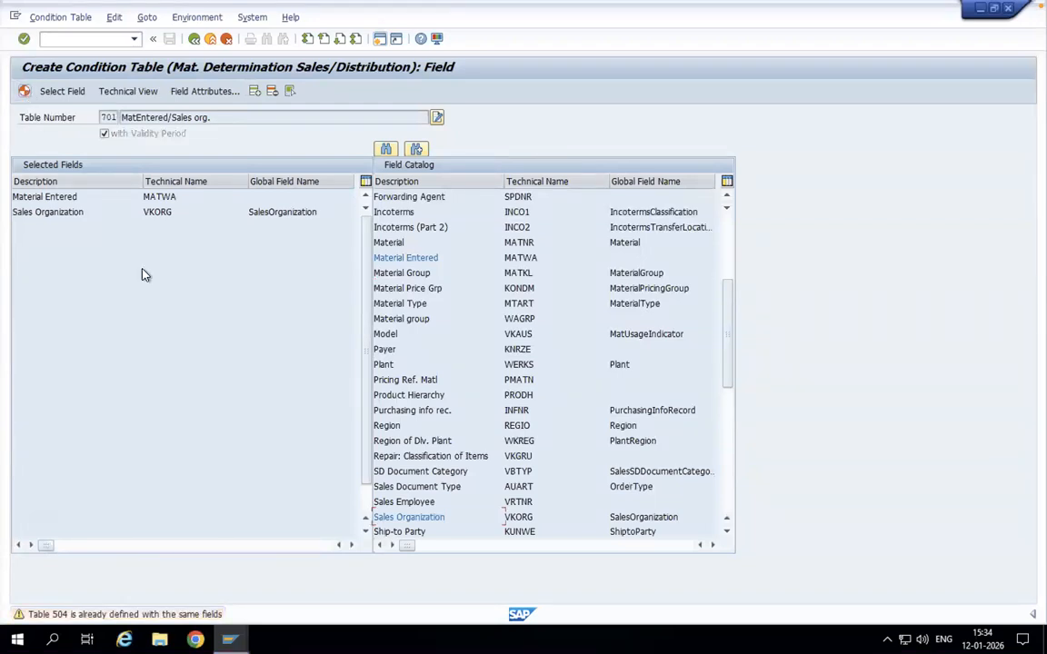
{"action": "key", "text": "Return"}
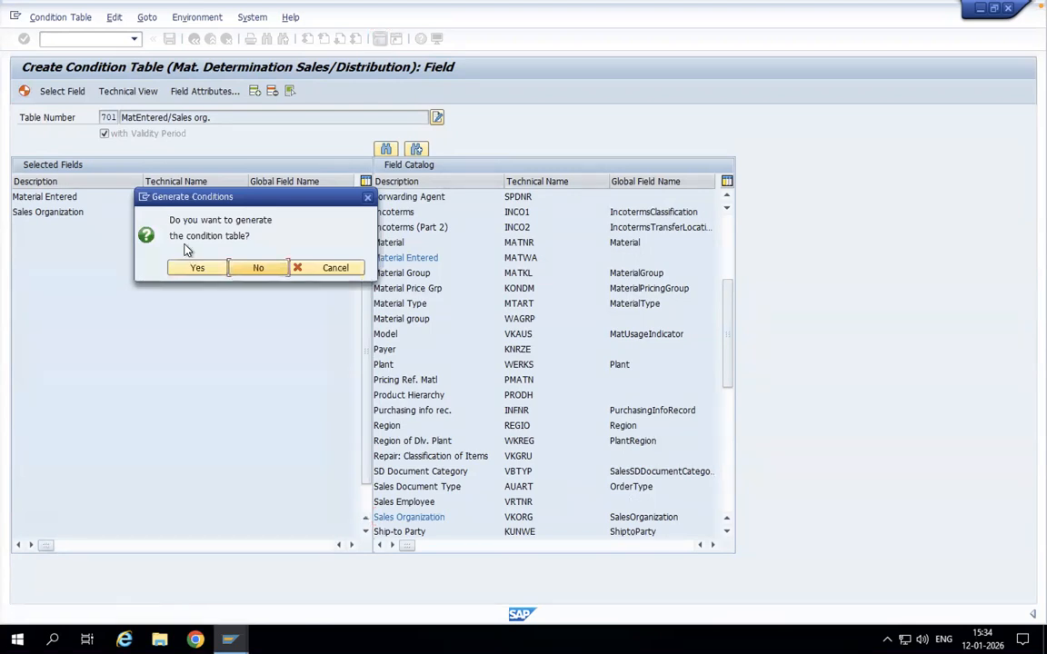
{"action": "left_click", "coordinate": [199, 270]}
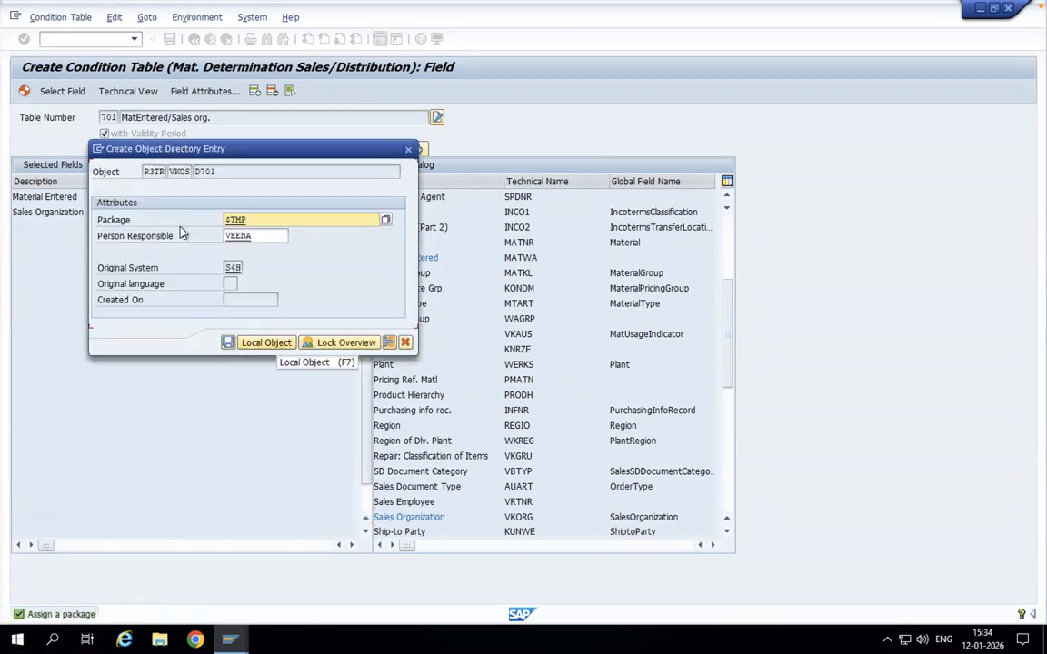
{"action": "left_click_drag", "start_coordinate": [253, 220], "coordinate": [170, 219]}
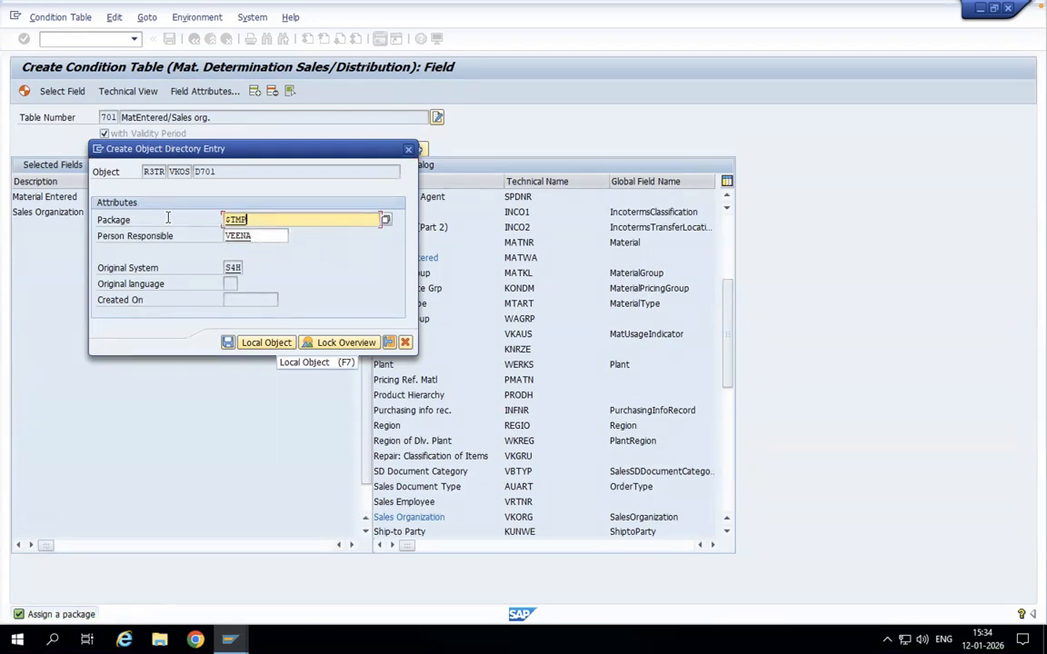
{"action": "left_click", "coordinate": [228, 344]}
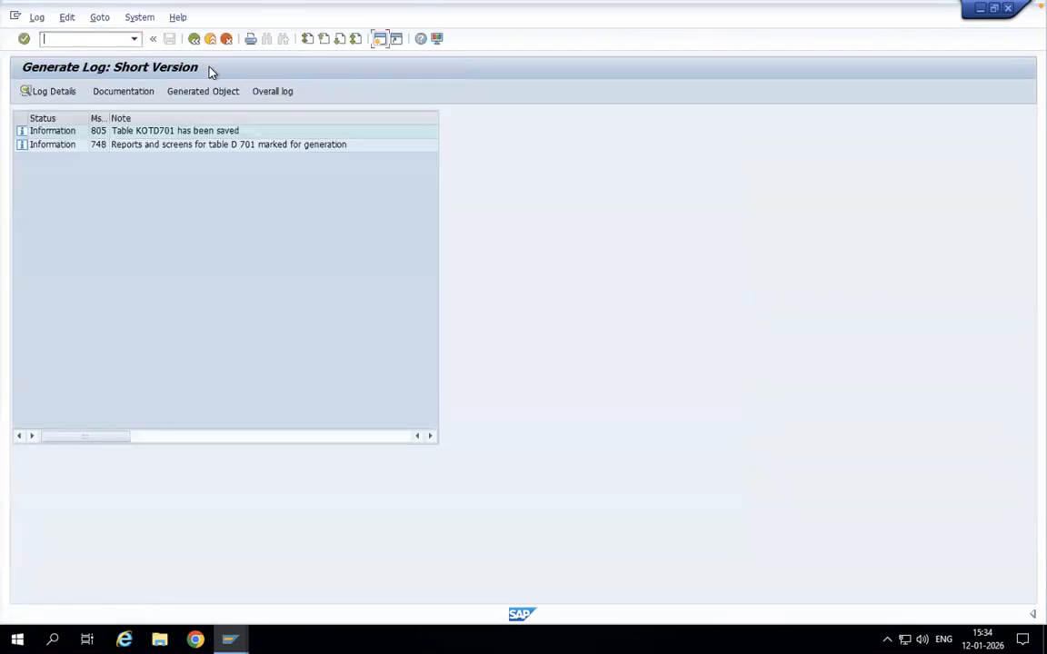
{"action": "left_click", "coordinate": [193, 39]}
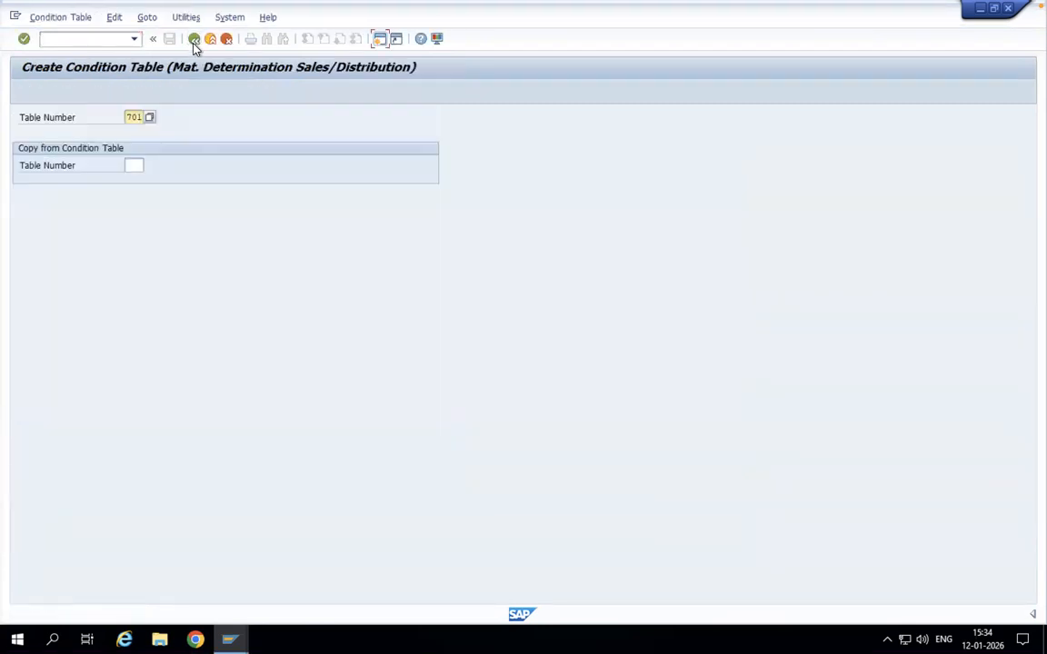
Step: Start condition table 702 and add the Material Entered, Material and Sales Organization fields to it
{"action": "left_click", "coordinate": [137, 117]}
{"action": "type", "text": "2"}
{"action": "key", "text": "Return"}
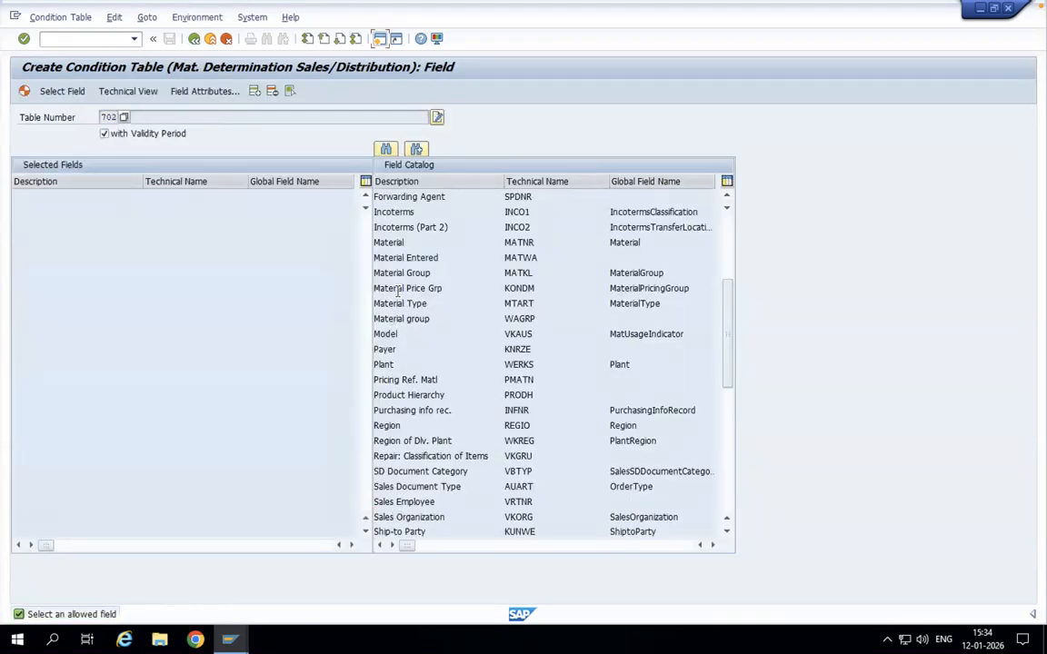
{"action": "double_click", "coordinate": [402, 258]}
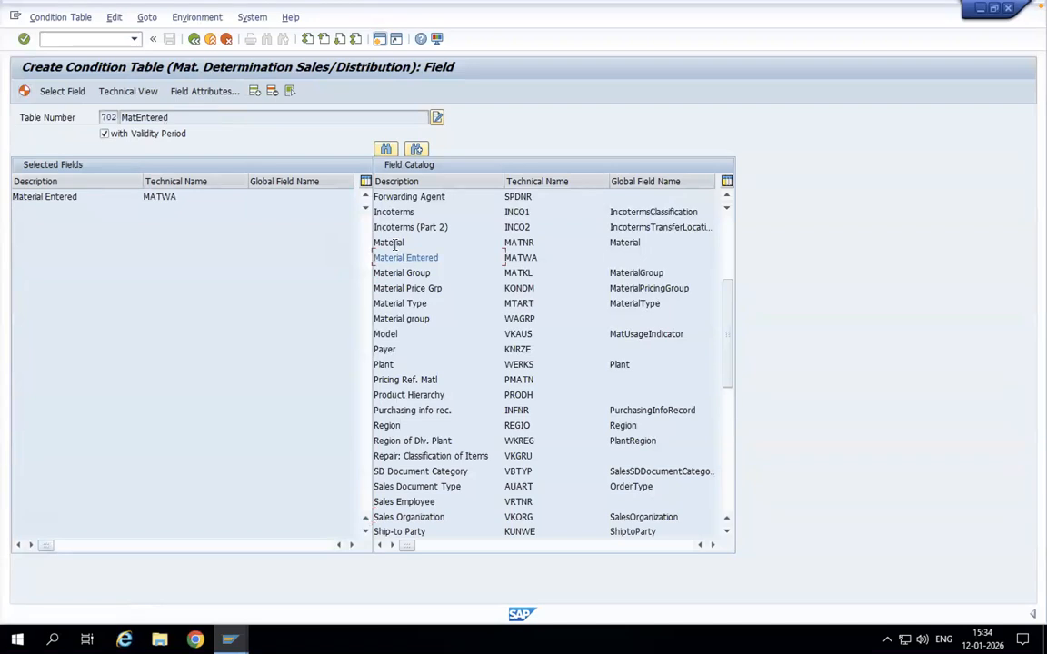
{"action": "double_click", "coordinate": [391, 242]}
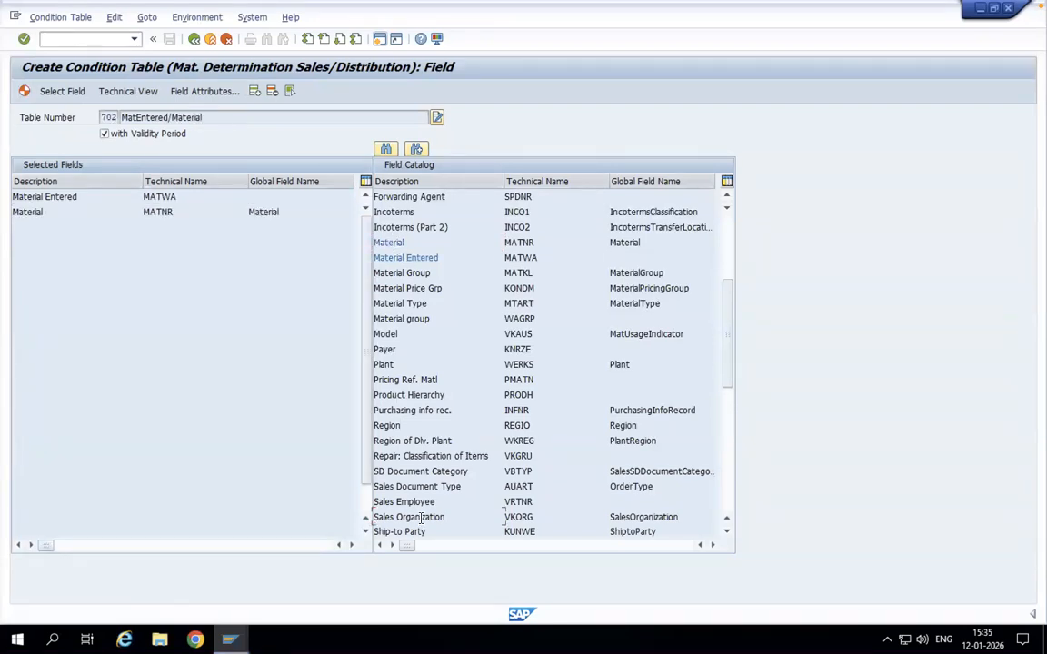
{"action": "double_click", "coordinate": [420, 517]}
Step: Generate condition table 702, save its object directory entry, and return to the table creation screen
{"action": "left_click", "coordinate": [25, 91]}
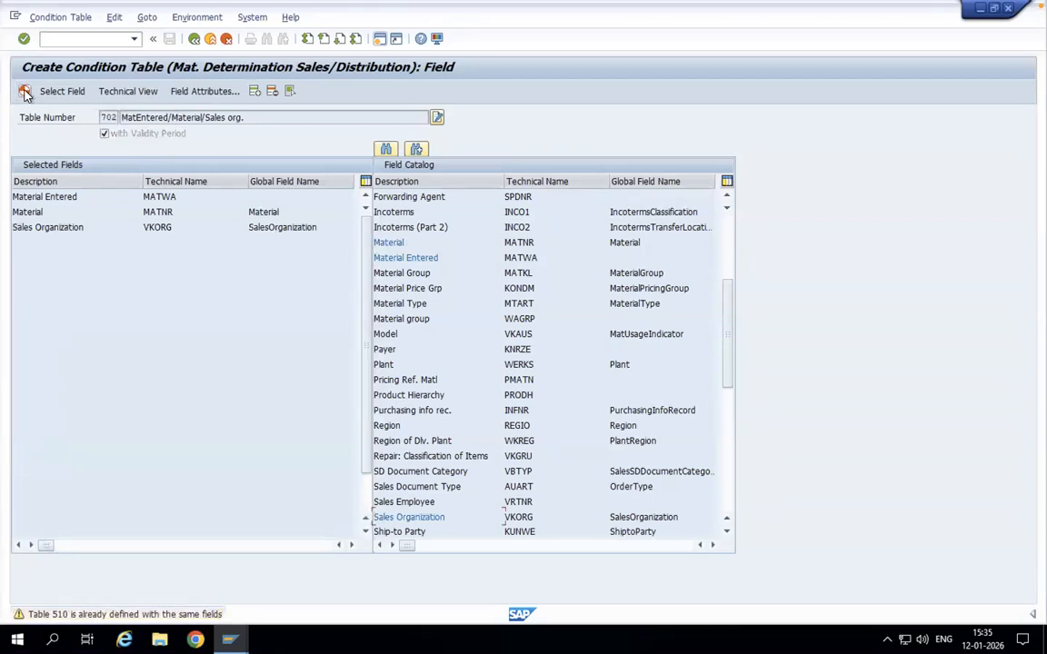
{"action": "left_click", "coordinate": [25, 91]}
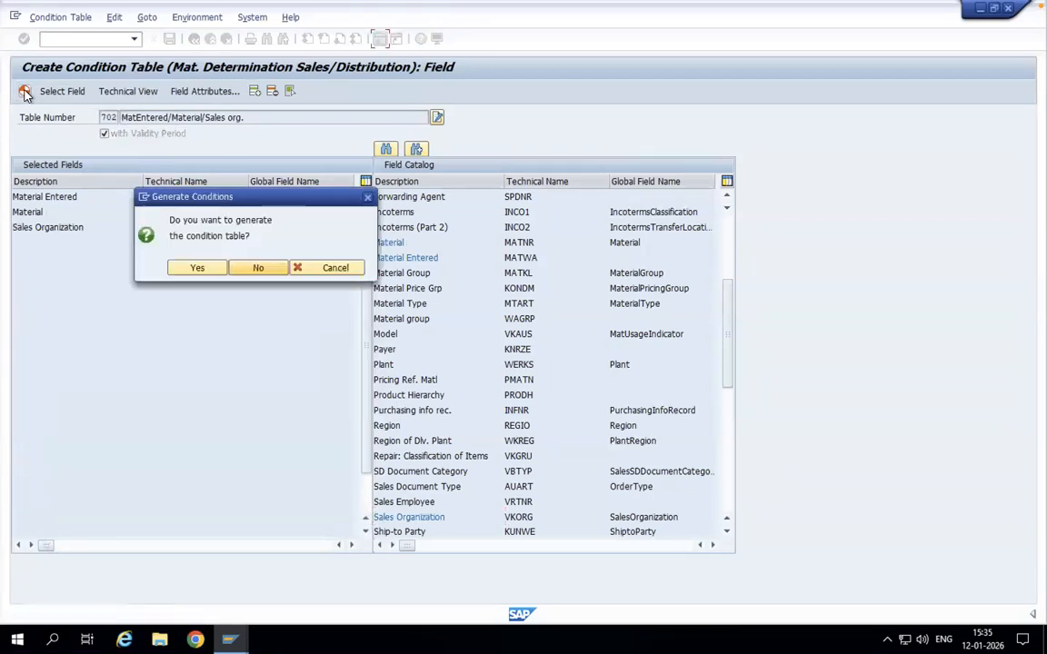
{"action": "left_click", "coordinate": [197, 268]}
{"action": "left_click", "coordinate": [227, 342]}
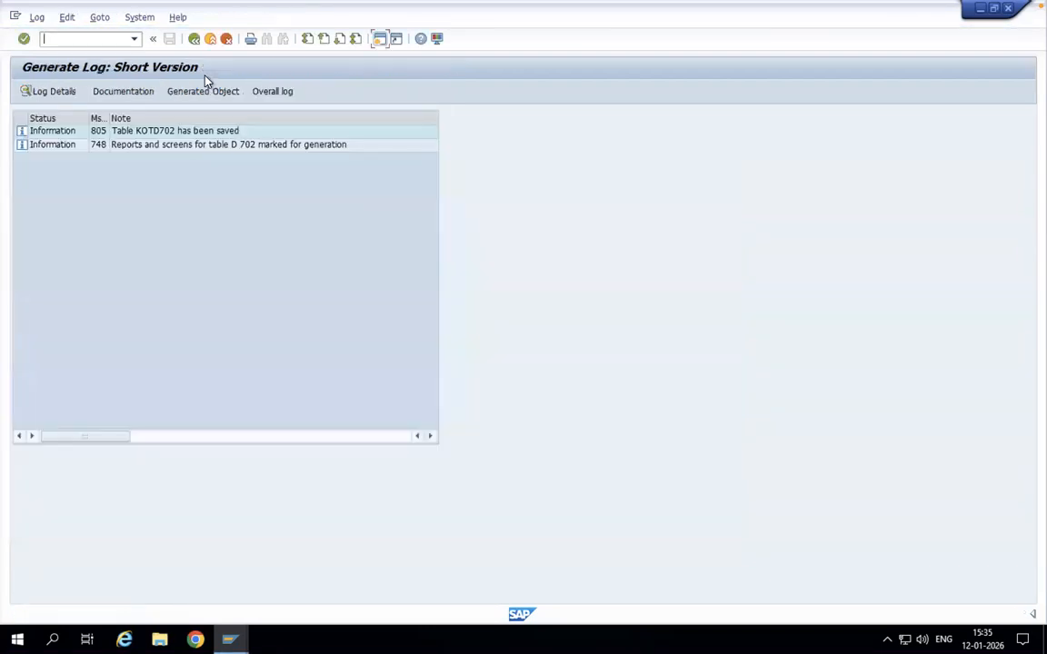
{"action": "left_click", "coordinate": [194, 38]}
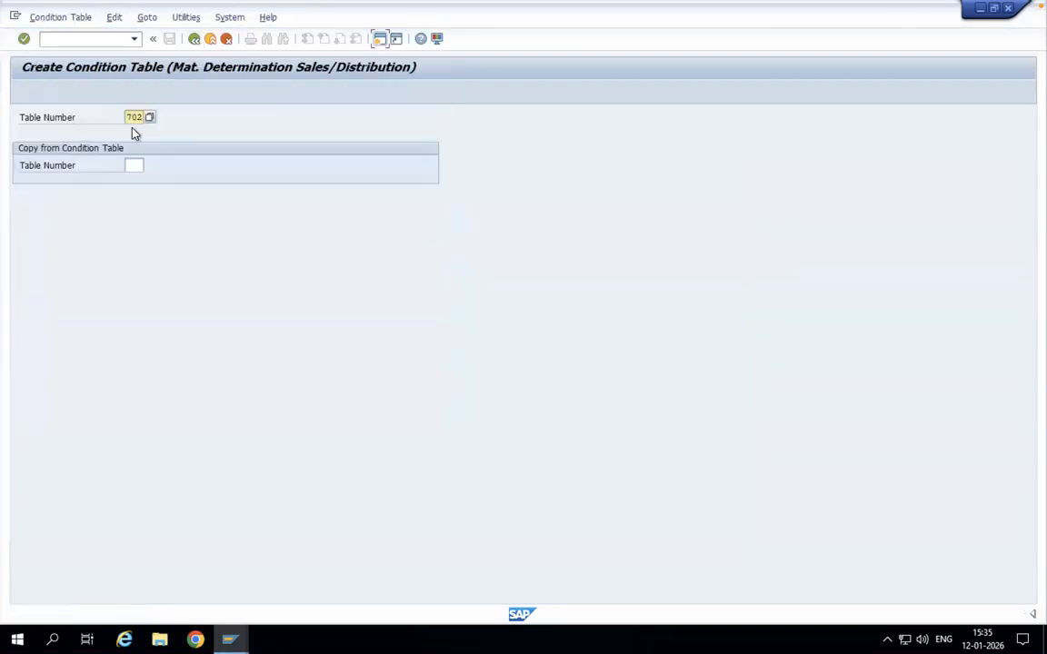
Step: Leave condition table creation and open the Maintain Access Sequences activity, acknowledging the cross-client notice
{"action": "left_click", "coordinate": [195, 39]}
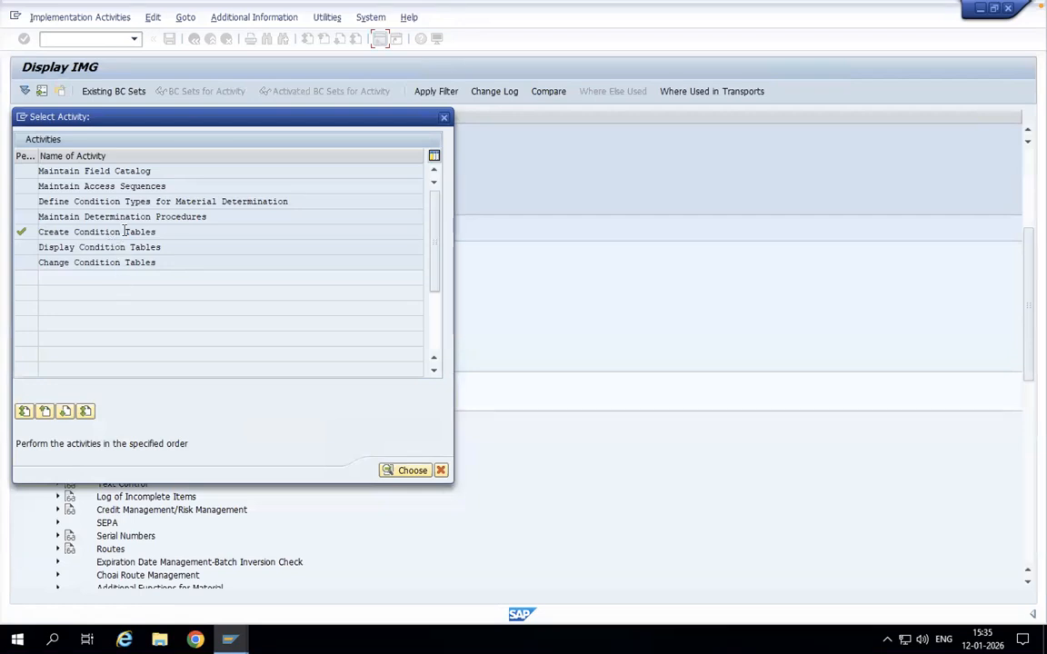
{"action": "double_click", "coordinate": [78, 186]}
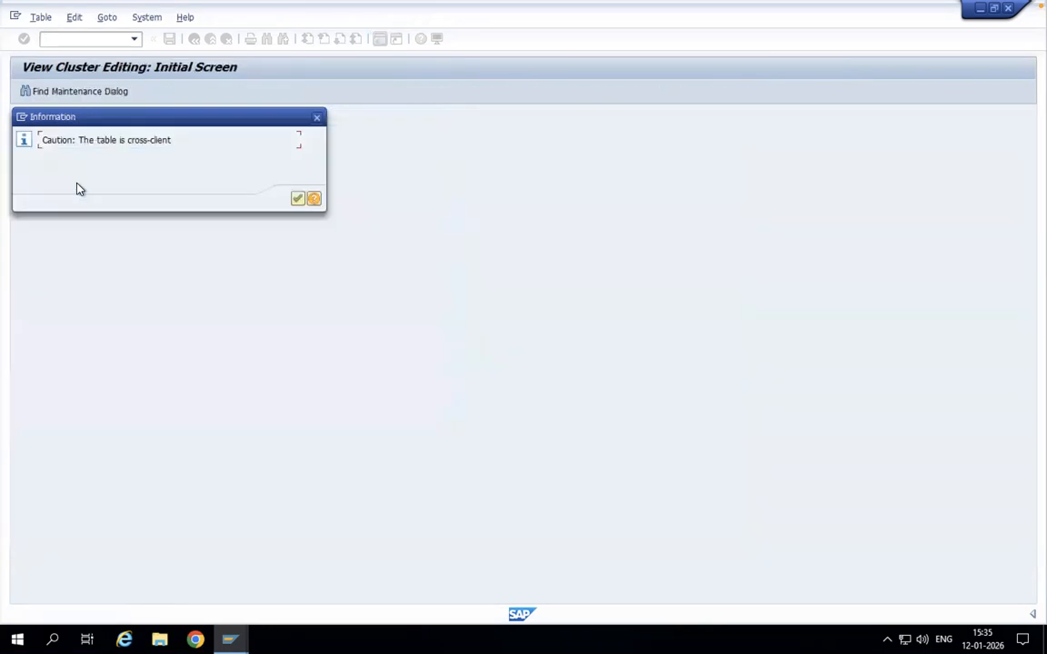
{"action": "left_click", "coordinate": [297, 199]}
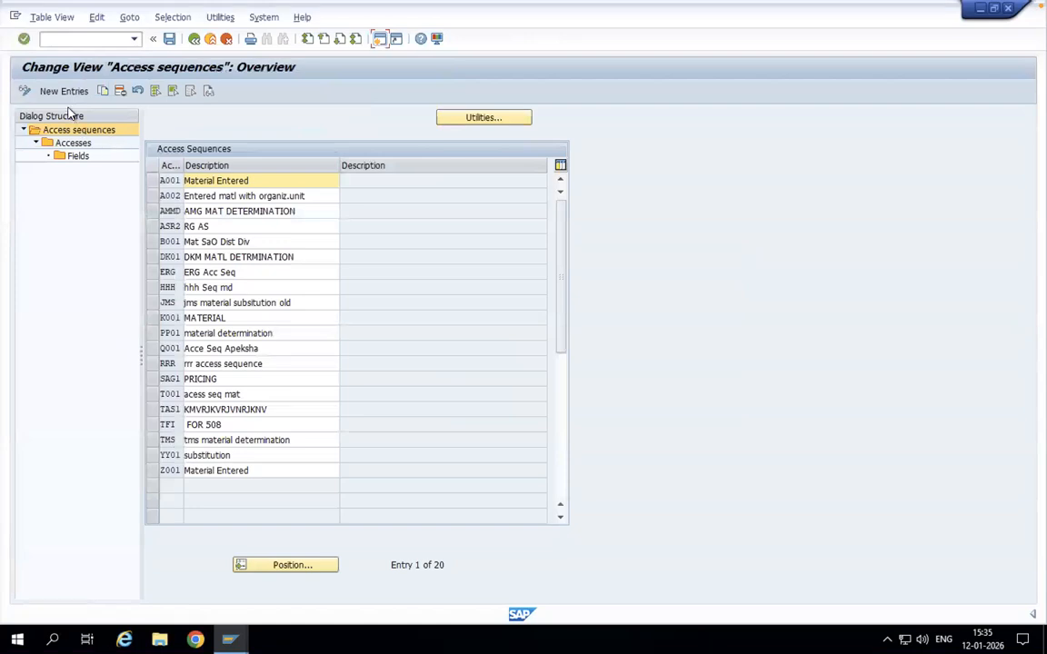
Step: Create a new access sequence BLSI with the description New Determination
{"action": "left_click", "coordinate": [153, 181]}
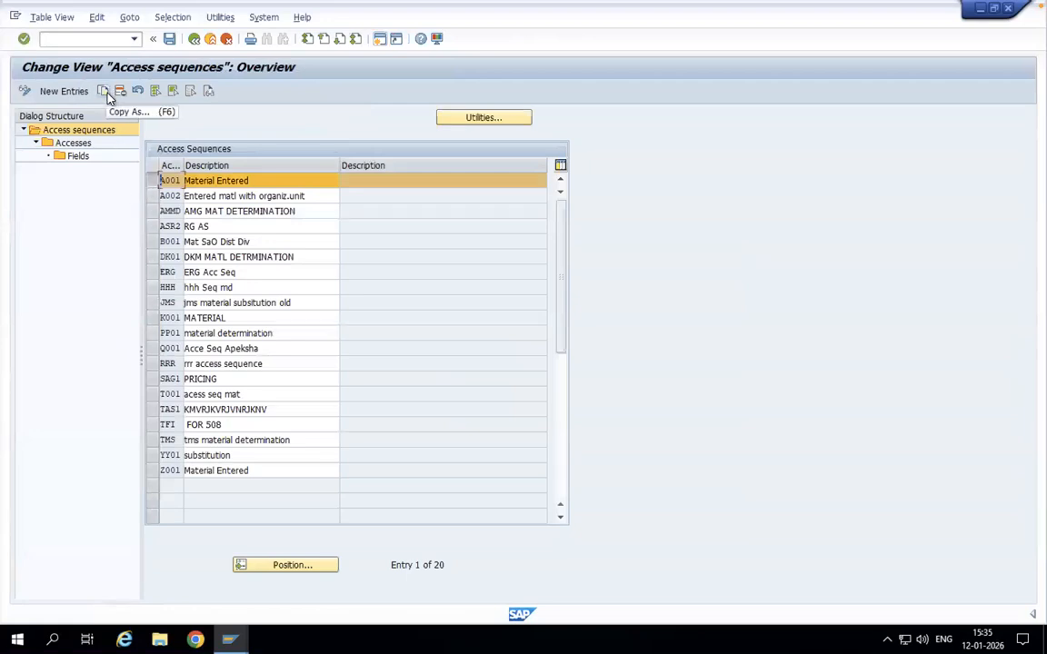
{"action": "left_click", "coordinate": [150, 186]}
{"action": "left_click", "coordinate": [64, 92]}
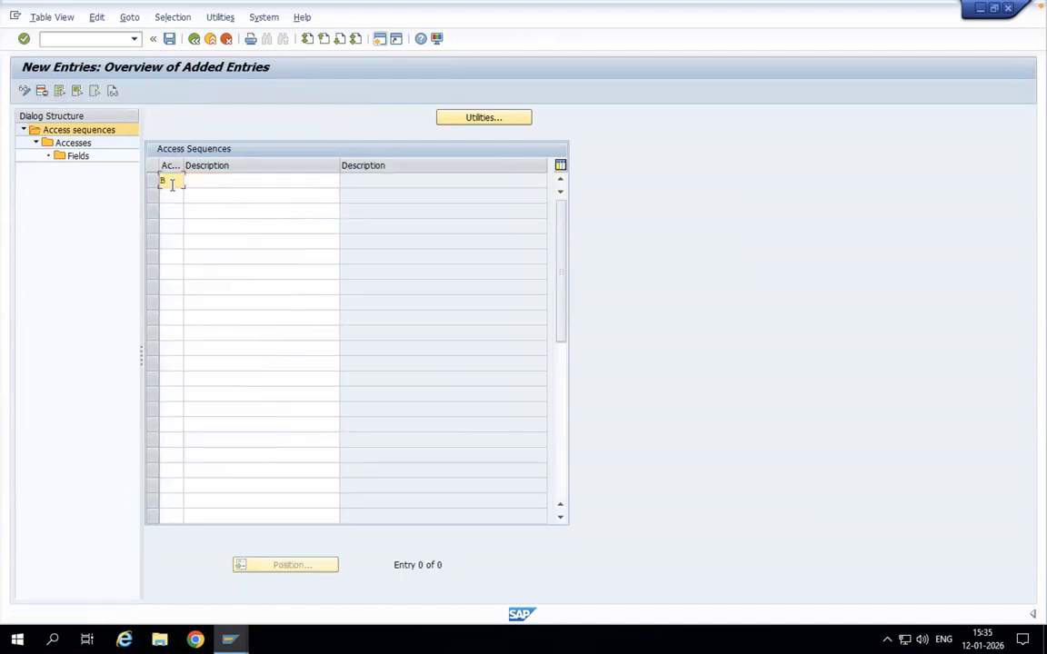
{"action": "left_click", "coordinate": [219, 180]}
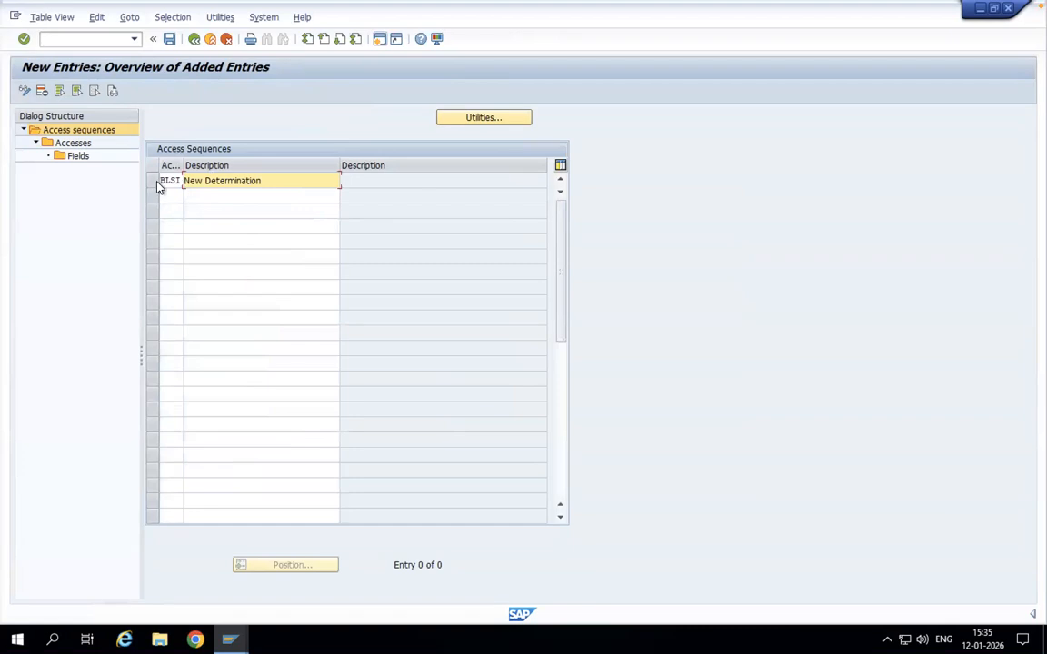
{"action": "key", "text": "Return"}
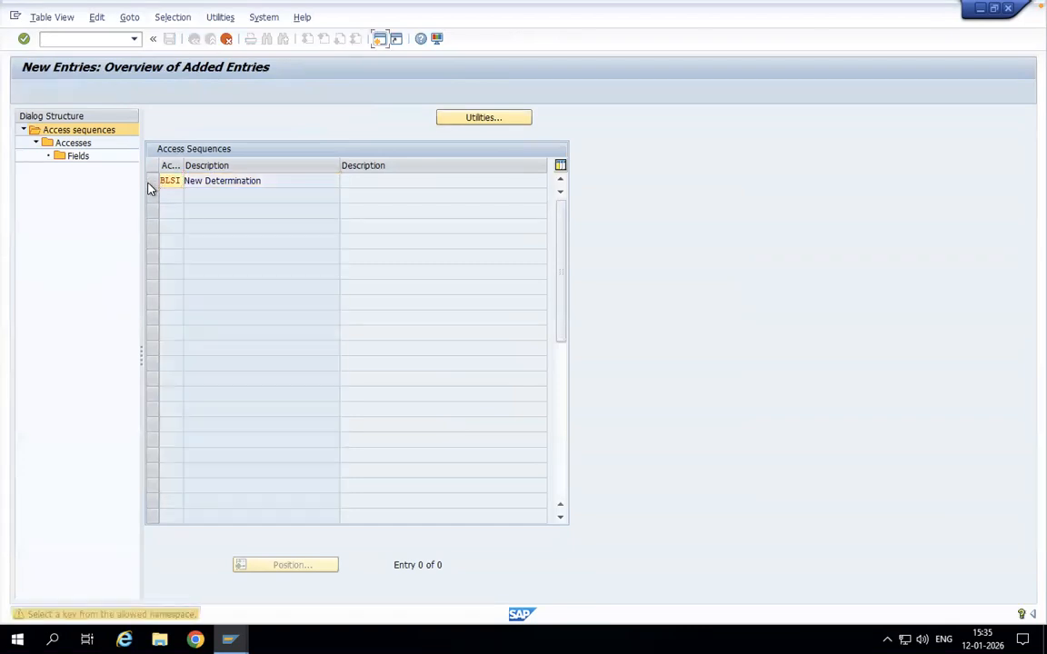
{"action": "key", "text": "Return"}
Step: Add accesses 1, 2 and 3 to access sequence BLSI with condition tables 703, 700 and 701 respectively
{"action": "left_click", "coordinate": [151, 184]}
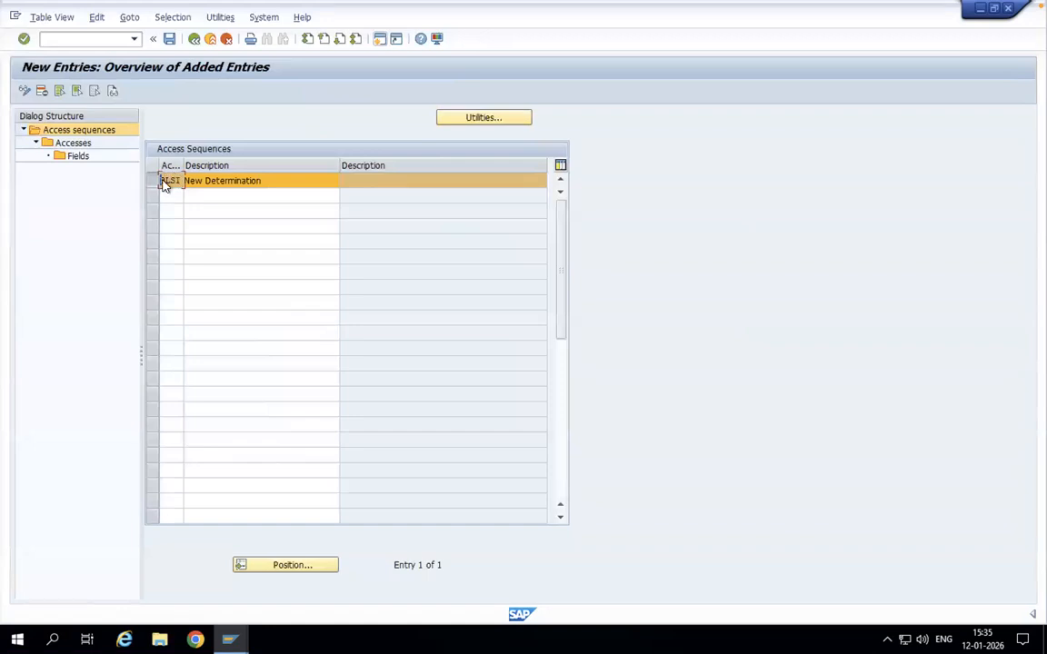
{"action": "double_click", "coordinate": [50, 147]}
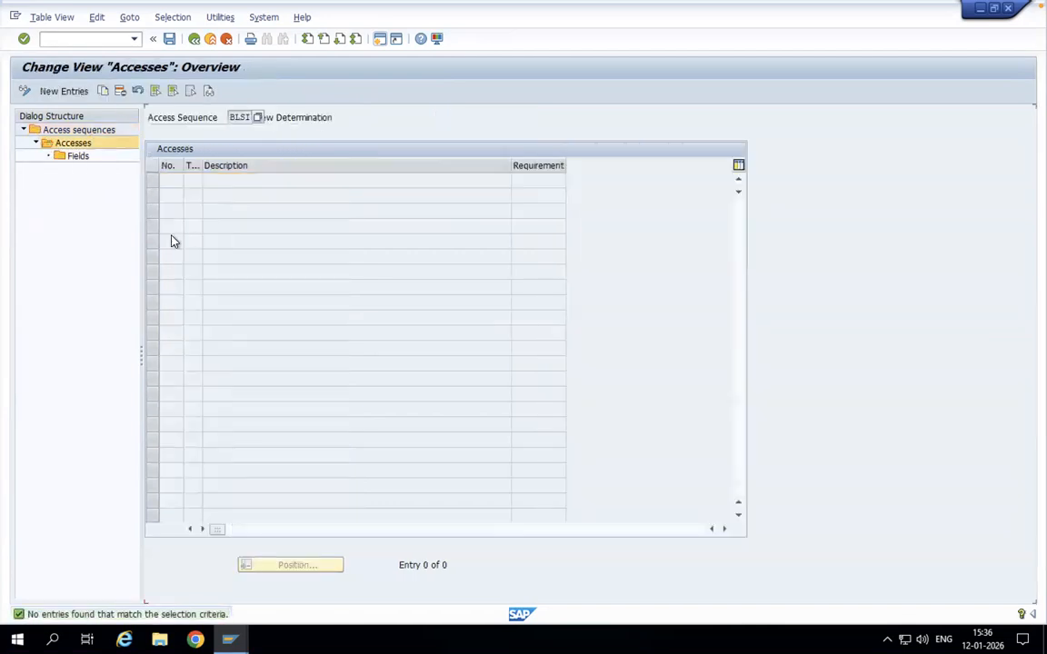
{"action": "left_click", "coordinate": [67, 91]}
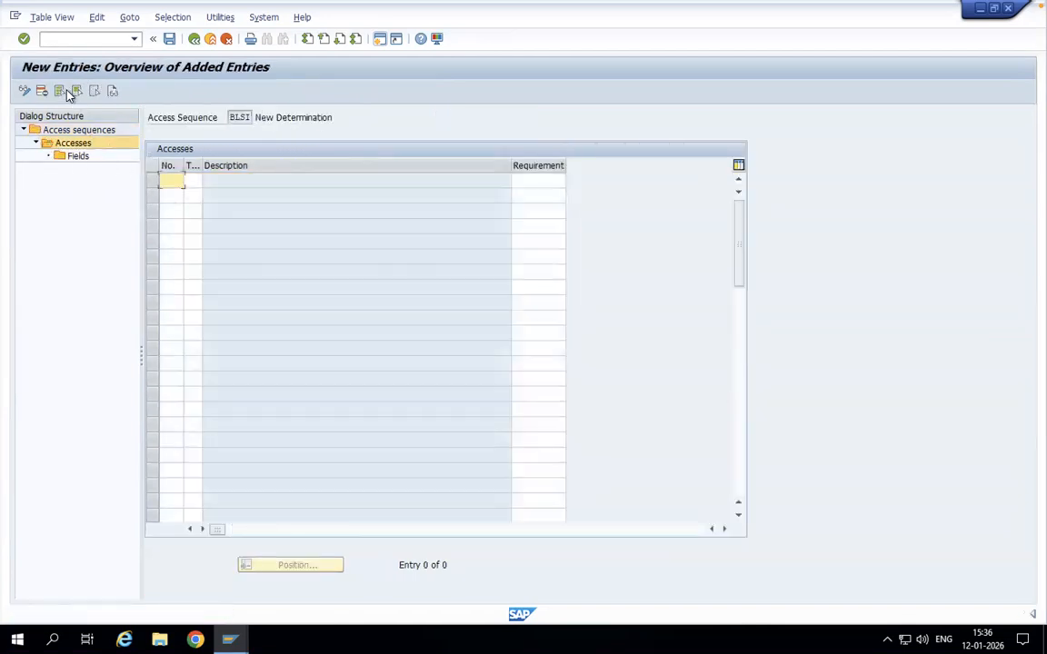
{"action": "left_click", "coordinate": [166, 198]}
{"action": "type", "text": "2"}
{"action": "left_click", "coordinate": [164, 211]}
{"action": "type", "text": "3"}
{"action": "left_click", "coordinate": [189, 179]}
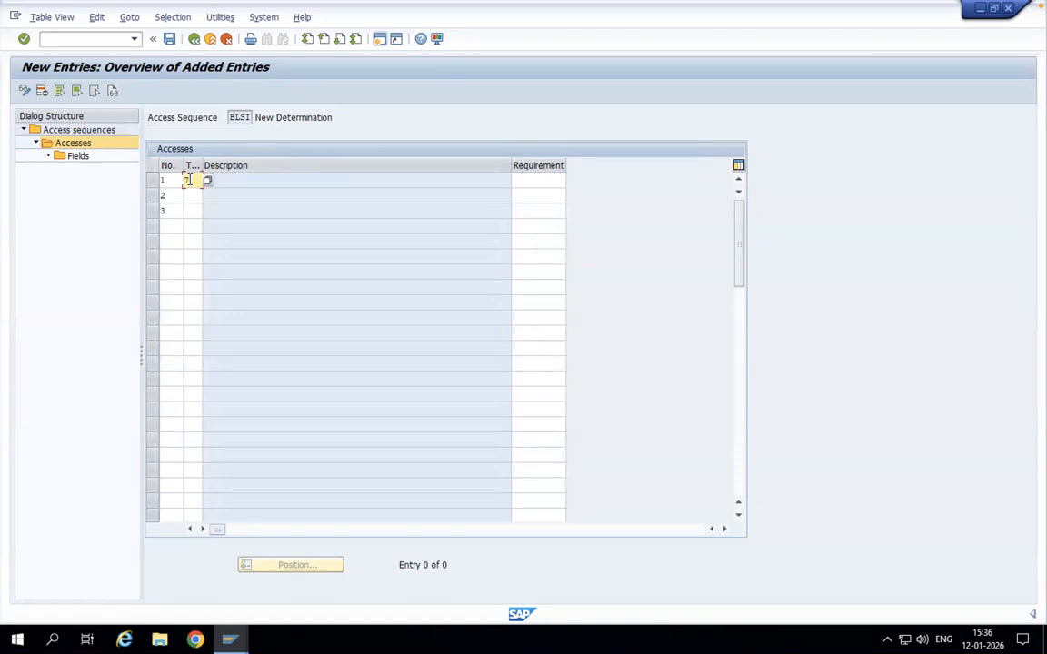
{"action": "left_click", "coordinate": [194, 198]}
{"action": "left_click", "coordinate": [193, 212]}
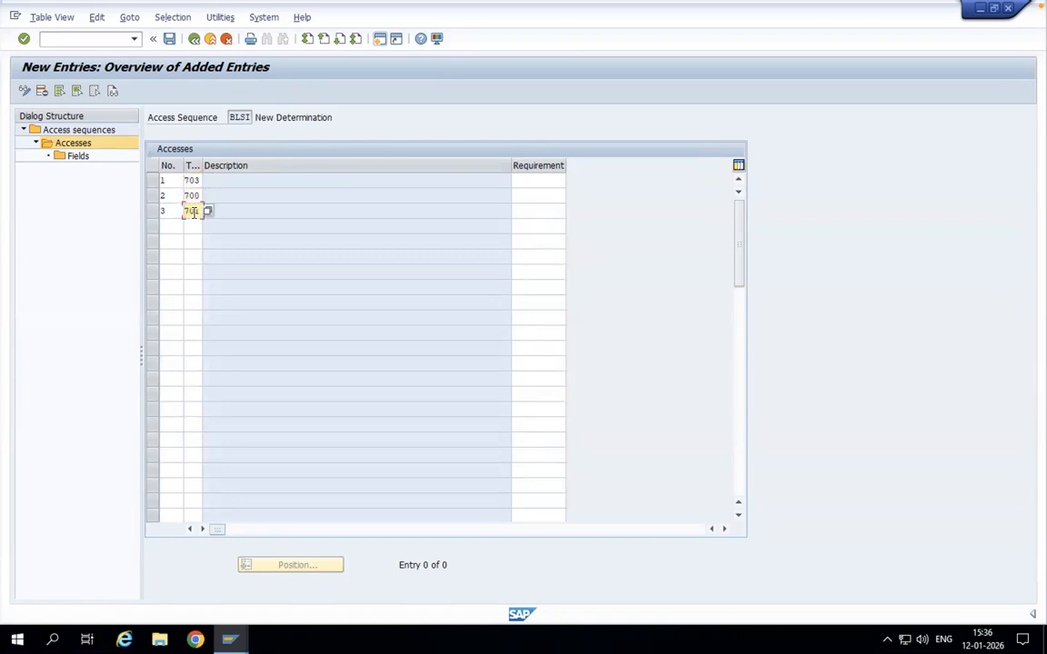
{"action": "key", "text": "Return"}
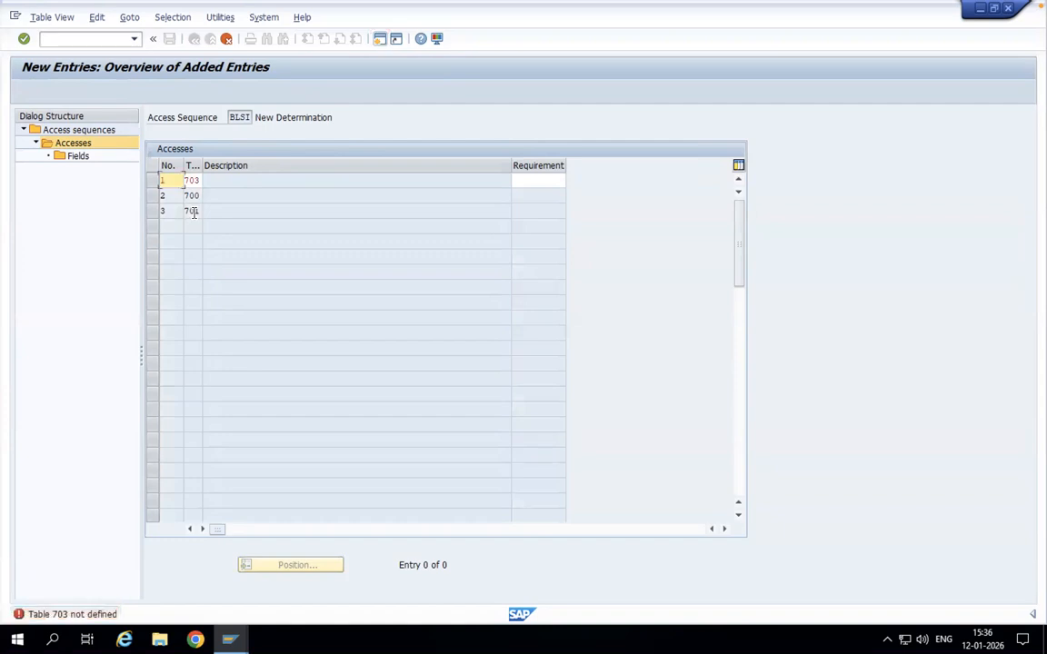
Step: Set the condition table of access 1 to 702 and confirm all three access entries
{"action": "left_click", "coordinate": [198, 179]}
{"action": "key", "text": "BackSpace"}
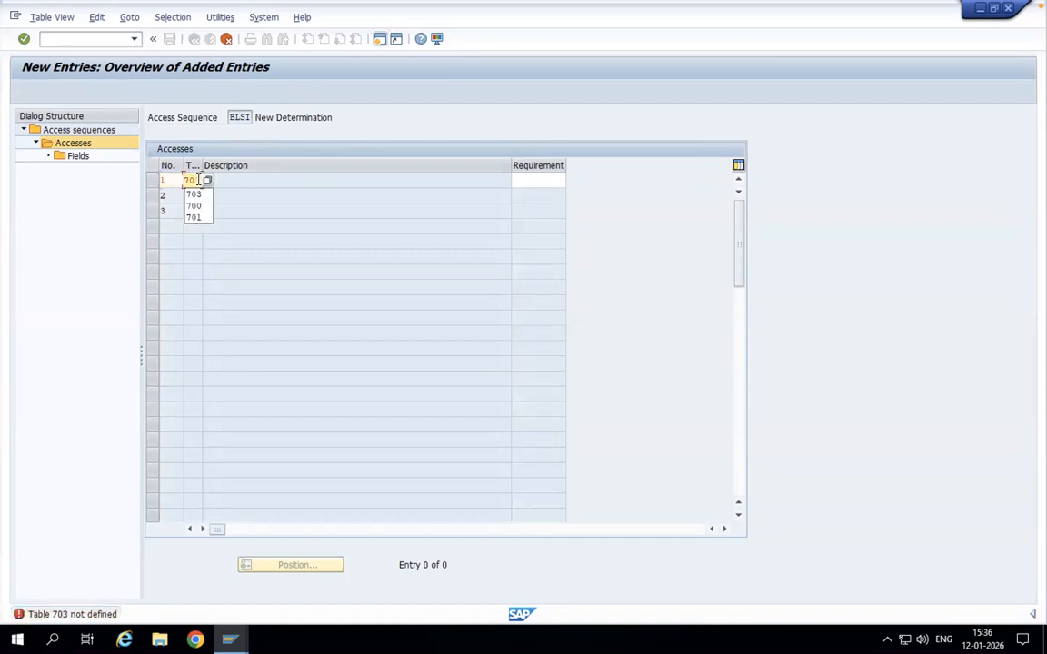
{"action": "type", "text": "2"}
{"action": "key", "text": "Return"}
{"action": "key", "text": "Return"}
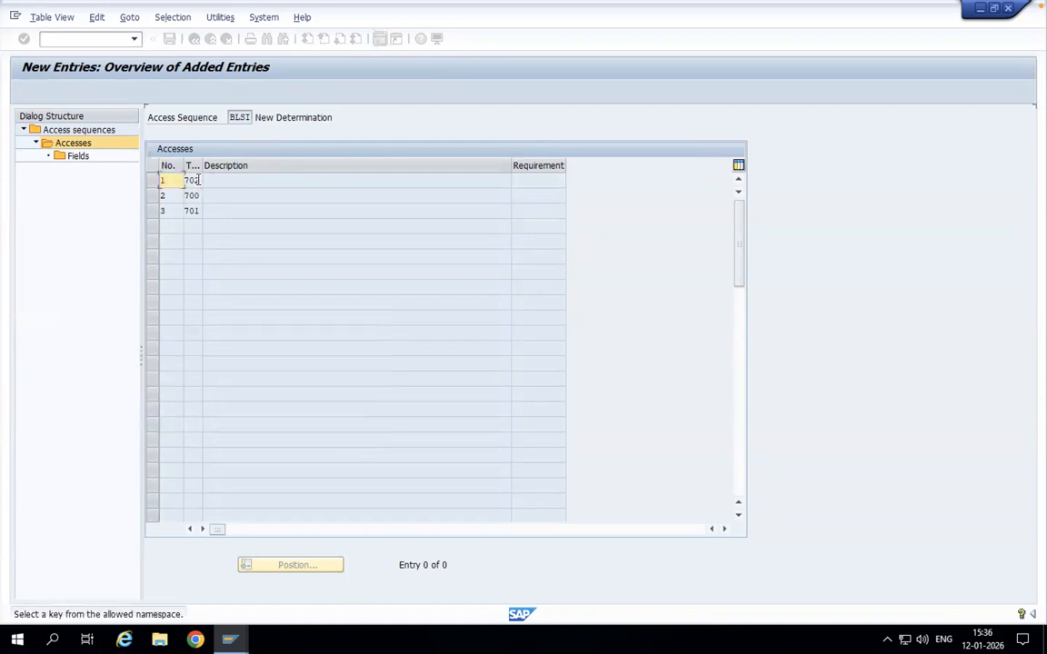
{"action": "key", "text": "Return"}
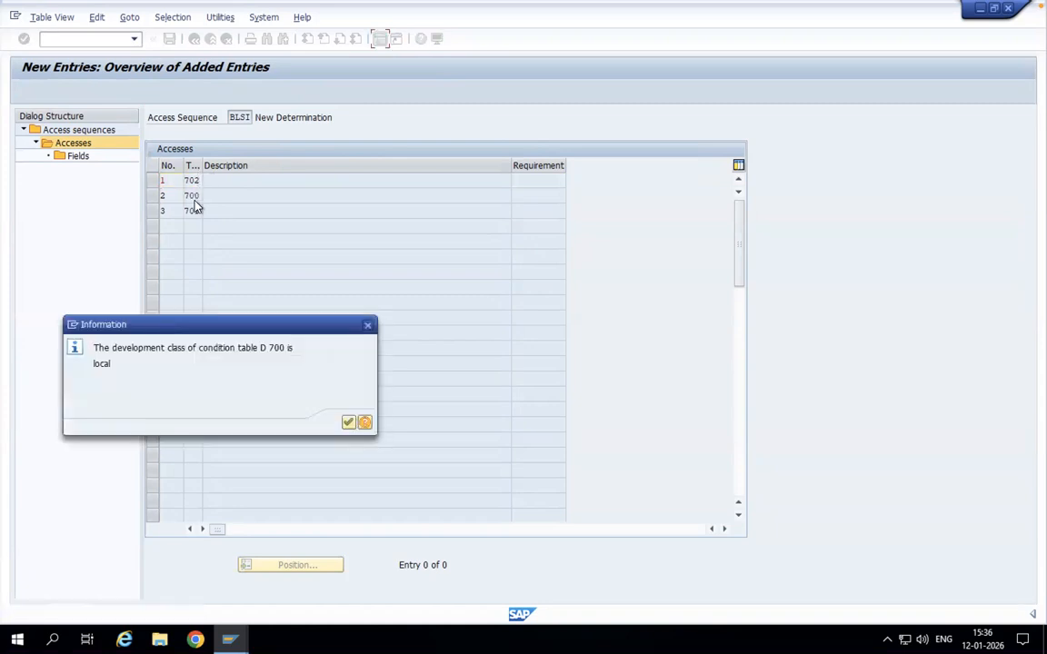
{"action": "key", "text": "Return"}
{"action": "key", "text": "Return"}
{"action": "key", "text": "Return"}
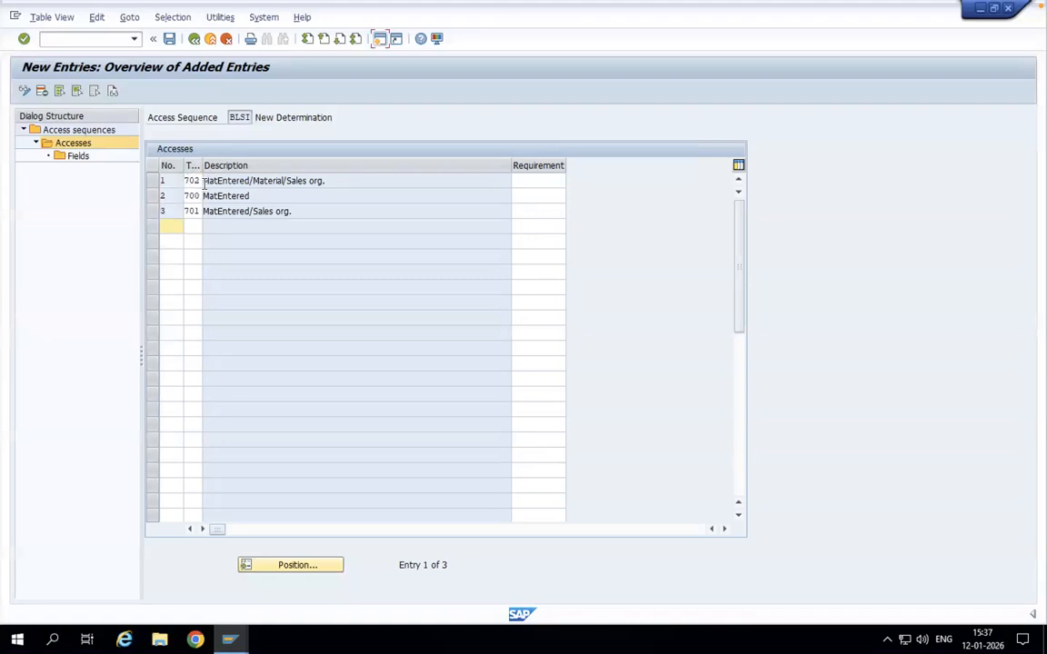
Step: Open the Fields view of each access in turn, for tables 702, 700 and 701, returning to the accesses overview each time
{"action": "left_click", "coordinate": [156, 181]}
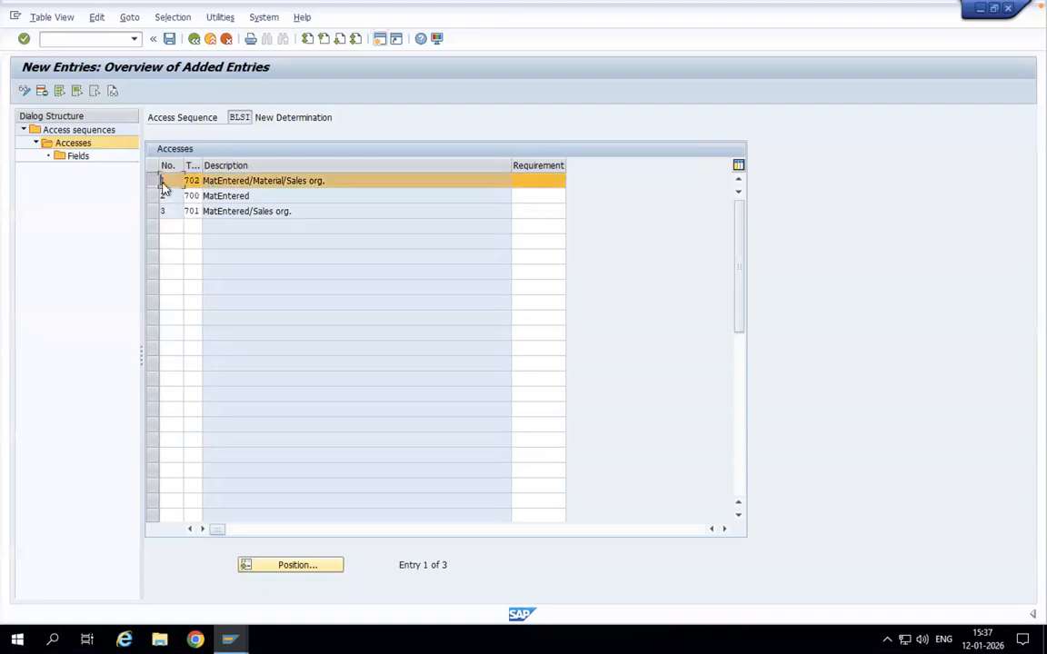
{"action": "double_click", "coordinate": [64, 157]}
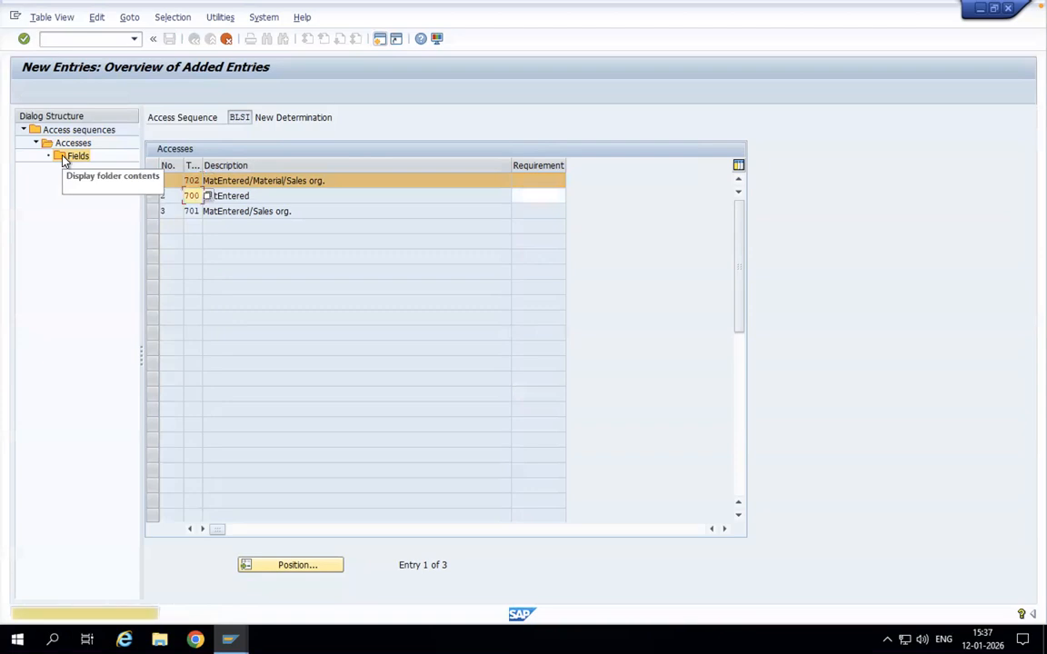
{"action": "double_click", "coordinate": [63, 157]}
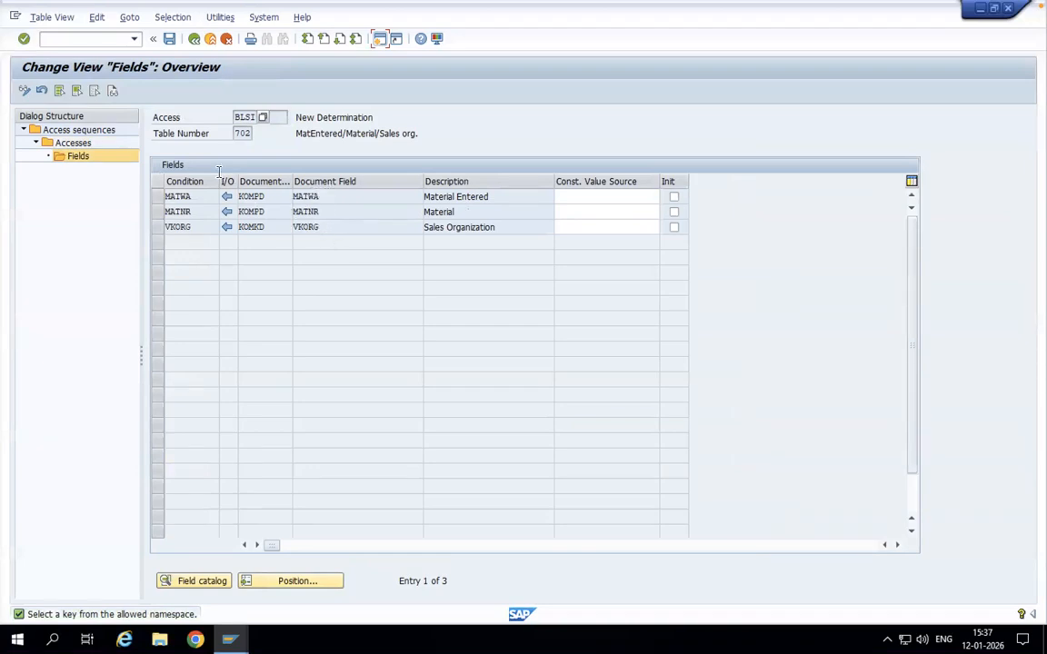
{"action": "left_click", "coordinate": [194, 40]}
{"action": "left_click", "coordinate": [154, 199]}
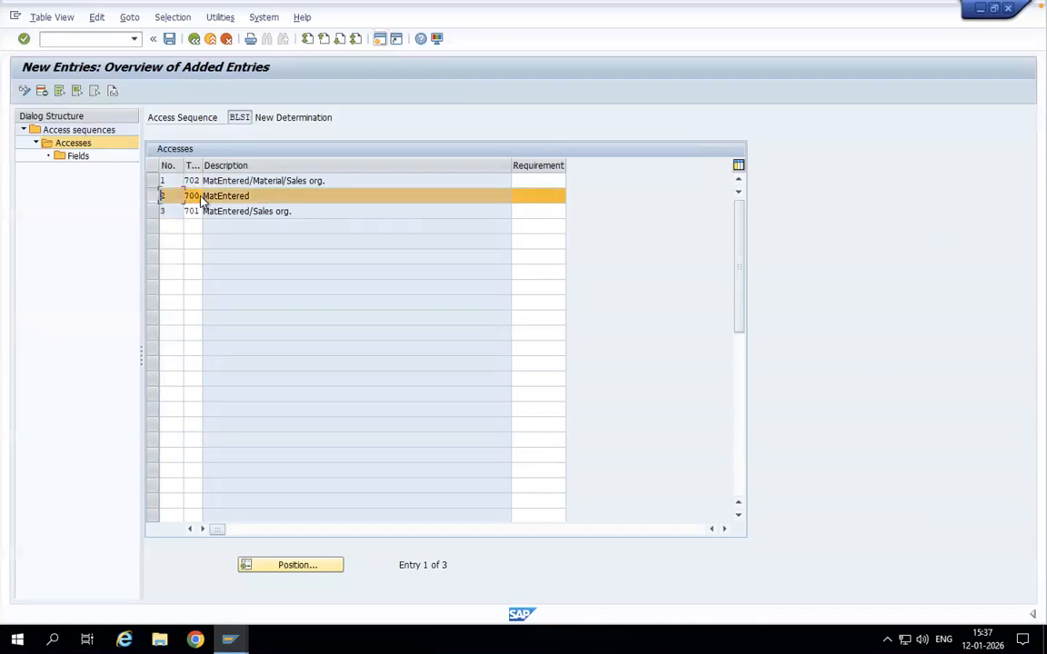
{"action": "left_click", "coordinate": [61, 158]}
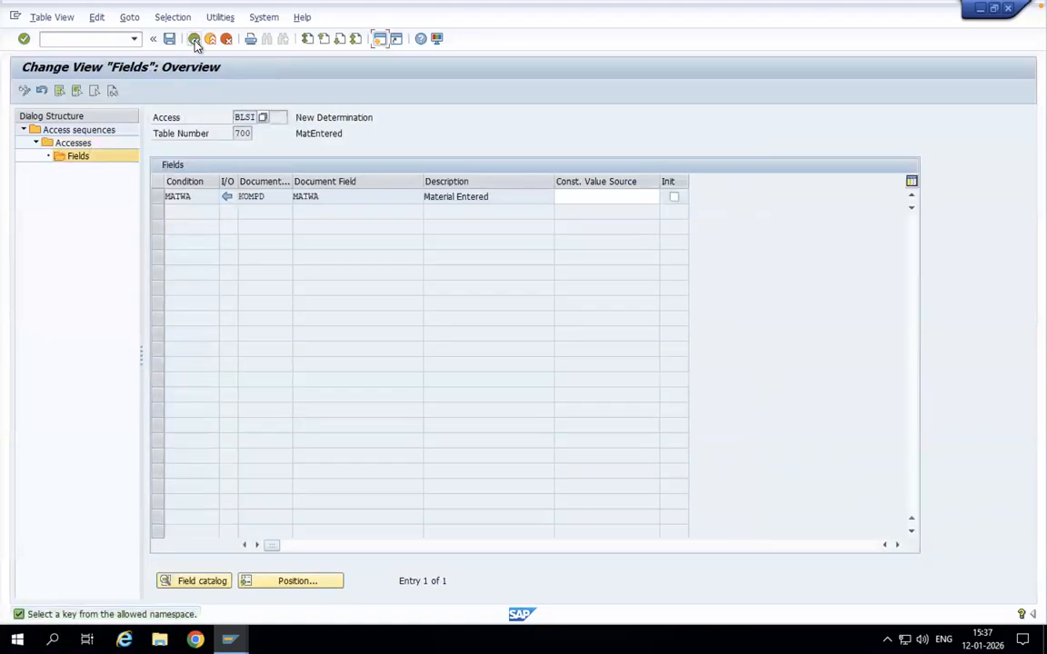
{"action": "left_click", "coordinate": [194, 39]}
{"action": "left_click", "coordinate": [153, 213]}
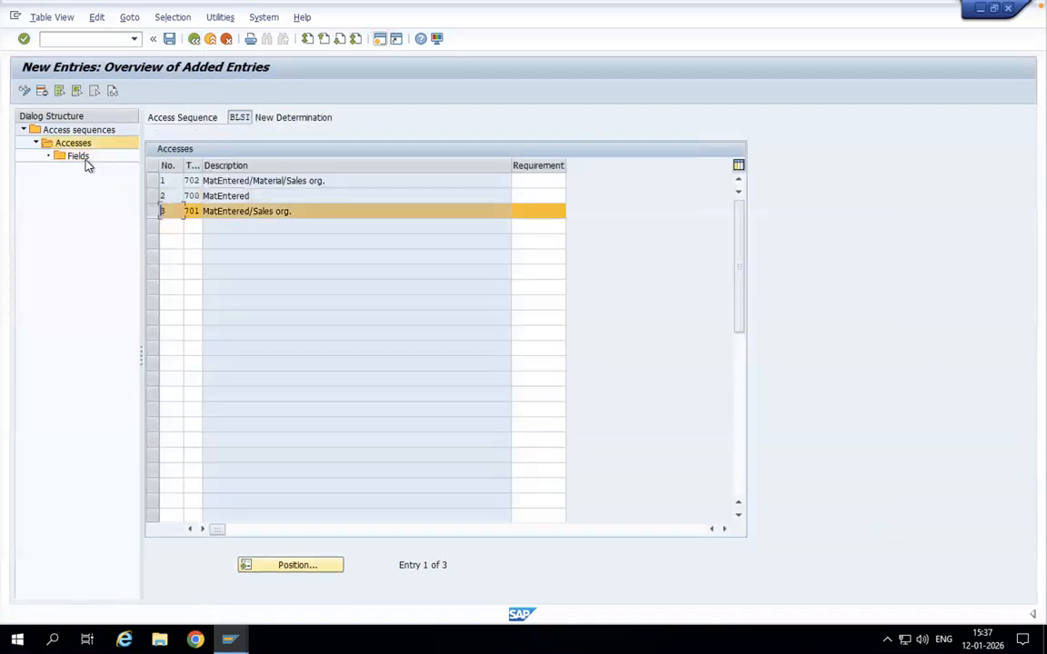
{"action": "double_click", "coordinate": [61, 161]}
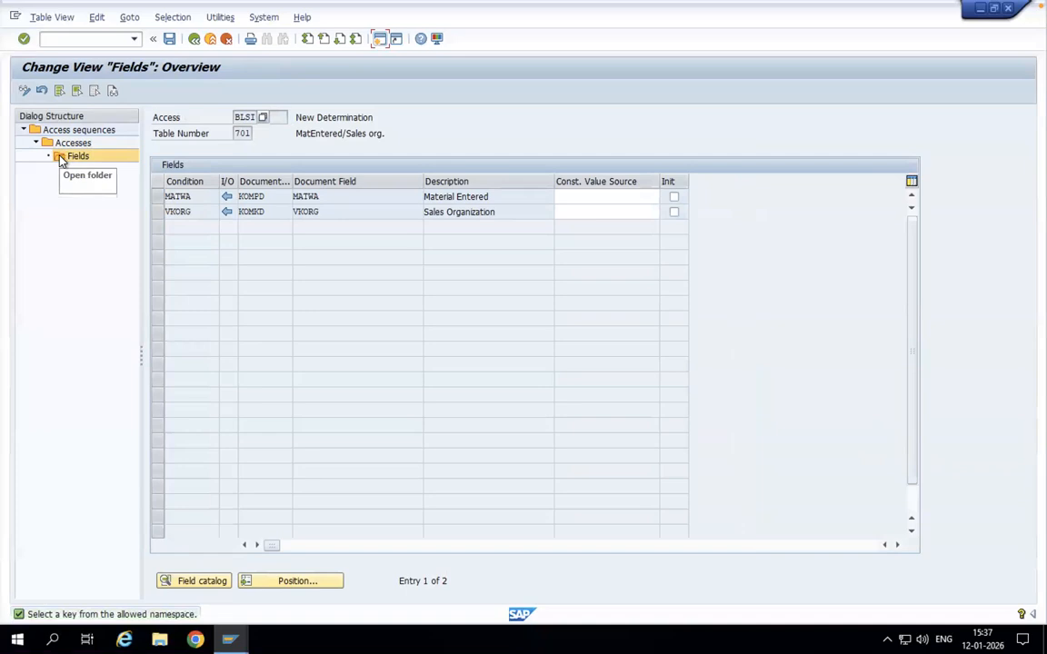
{"action": "left_click", "coordinate": [193, 42]}
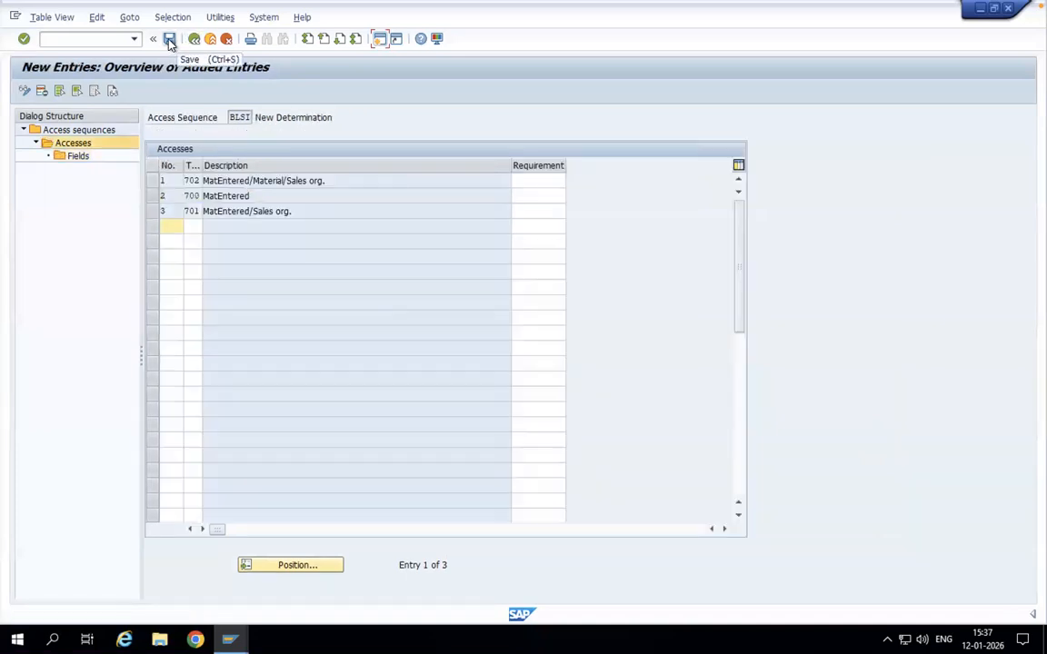
Step: Save access sequence BLSI under a new workbench request described as SAP SD and return to the activity list
{"action": "left_click", "coordinate": [173, 41]}
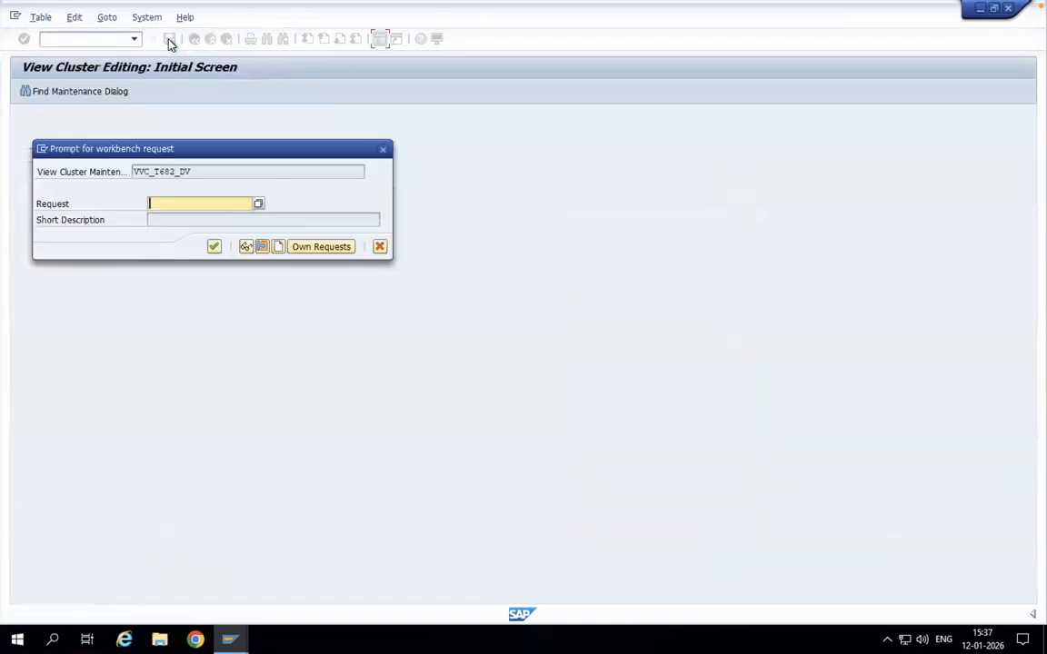
{"action": "left_click", "coordinate": [279, 247]}
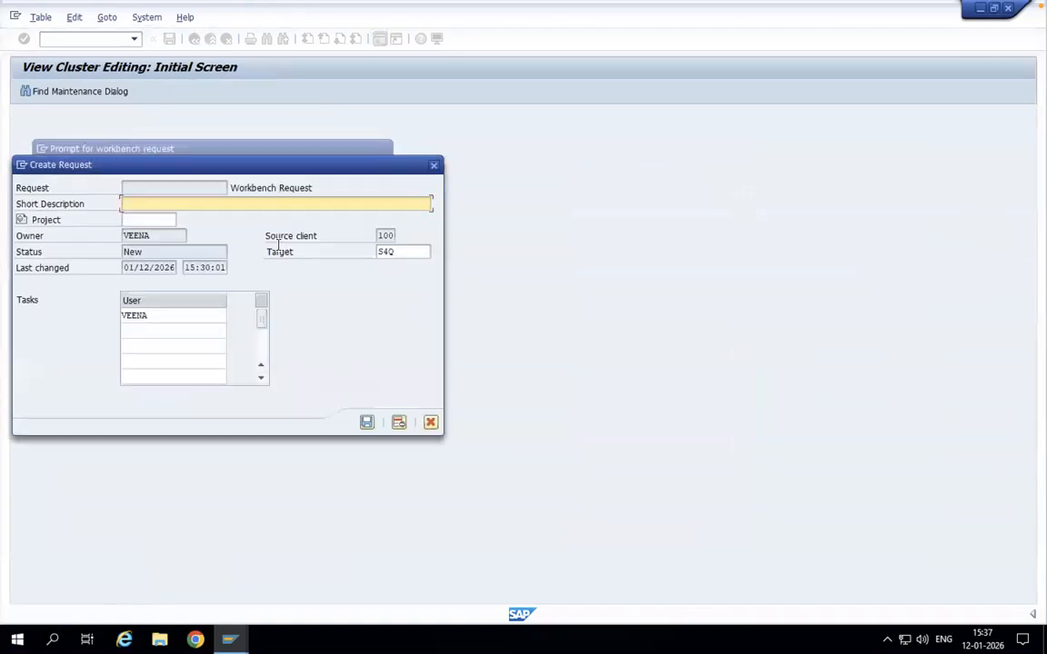
{"action": "type", "text": "SAP SD"}
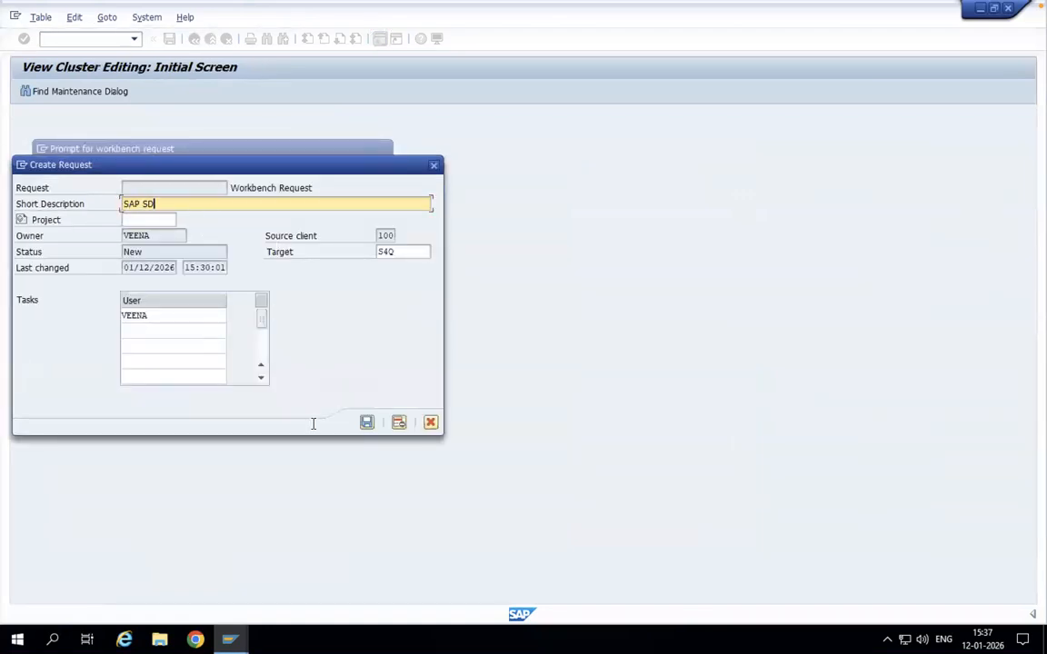
{"action": "left_click", "coordinate": [367, 422]}
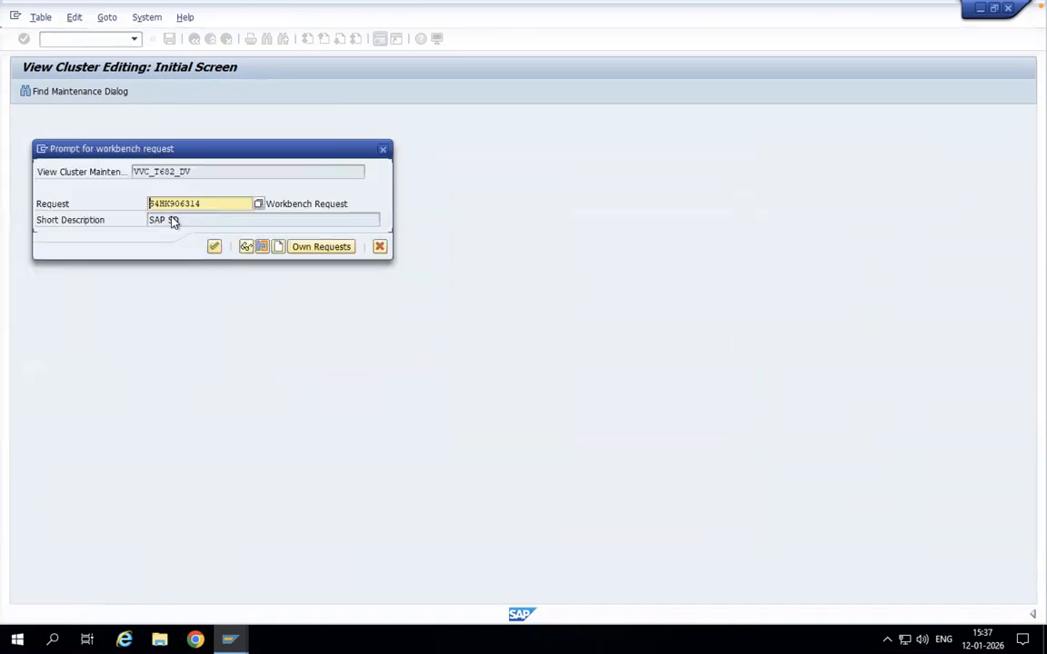
{"action": "left_click", "coordinate": [215, 247]}
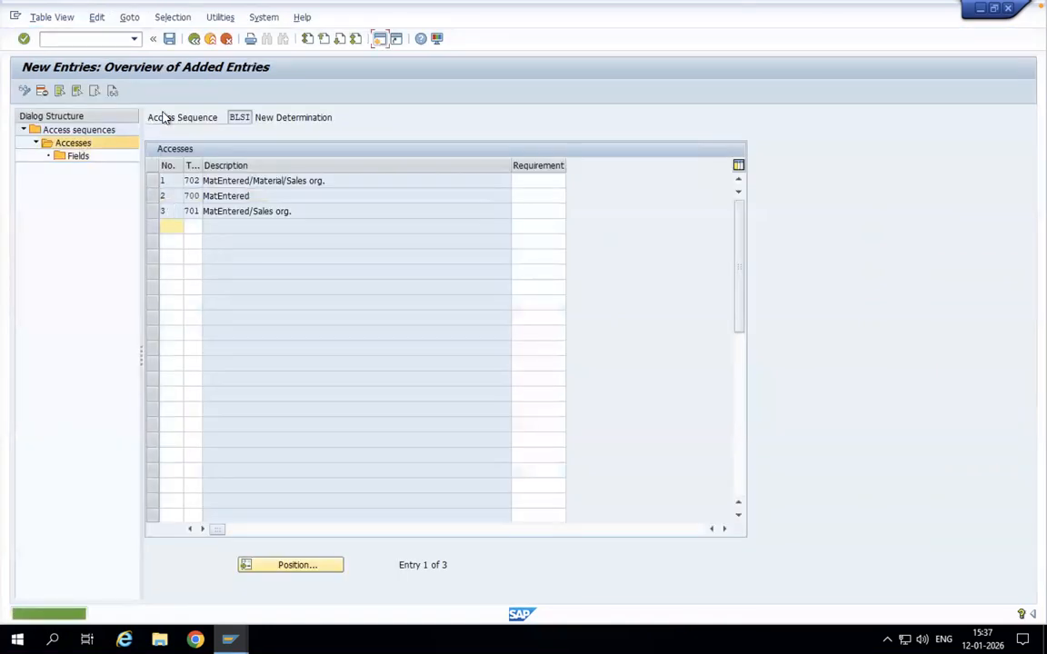
{"action": "left_click", "coordinate": [195, 40]}
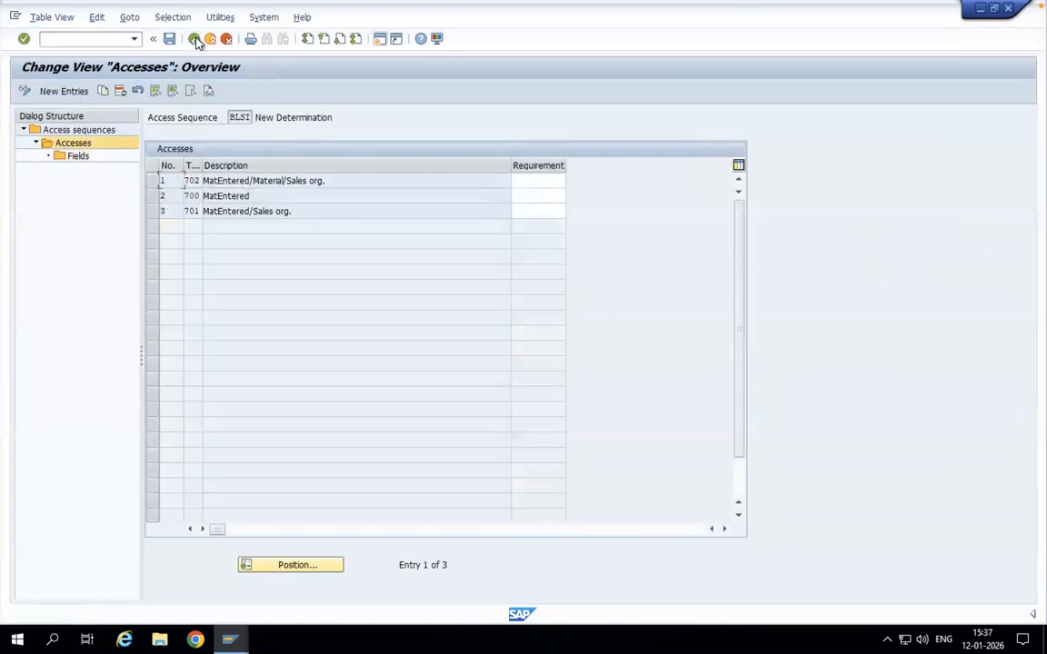
{"action": "left_click", "coordinate": [194, 40]}
{"action": "left_click", "coordinate": [194, 40]}
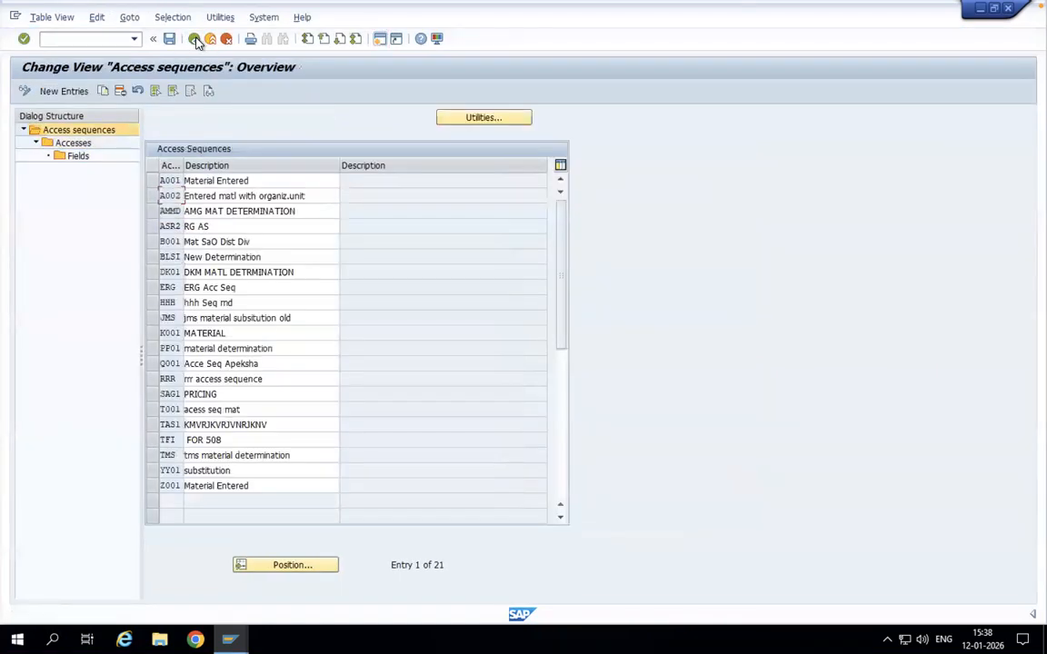
{"action": "left_click", "coordinate": [194, 40]}
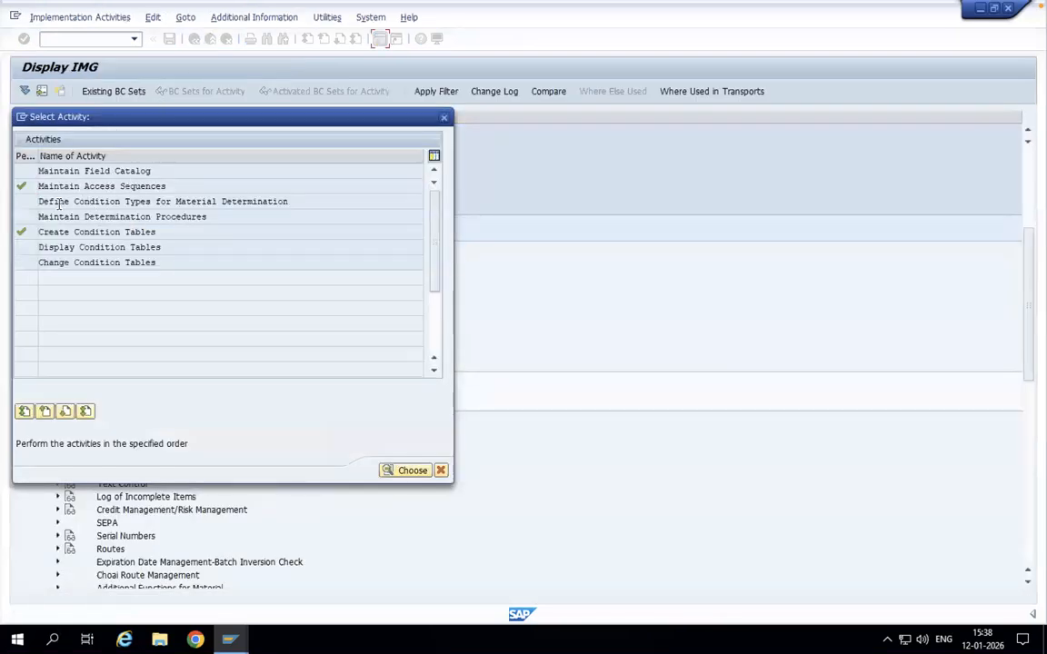
Step: Create condition type BLSI for material determination, named New Determination, with access sequence BLSI
{"action": "double_click", "coordinate": [179, 201]}
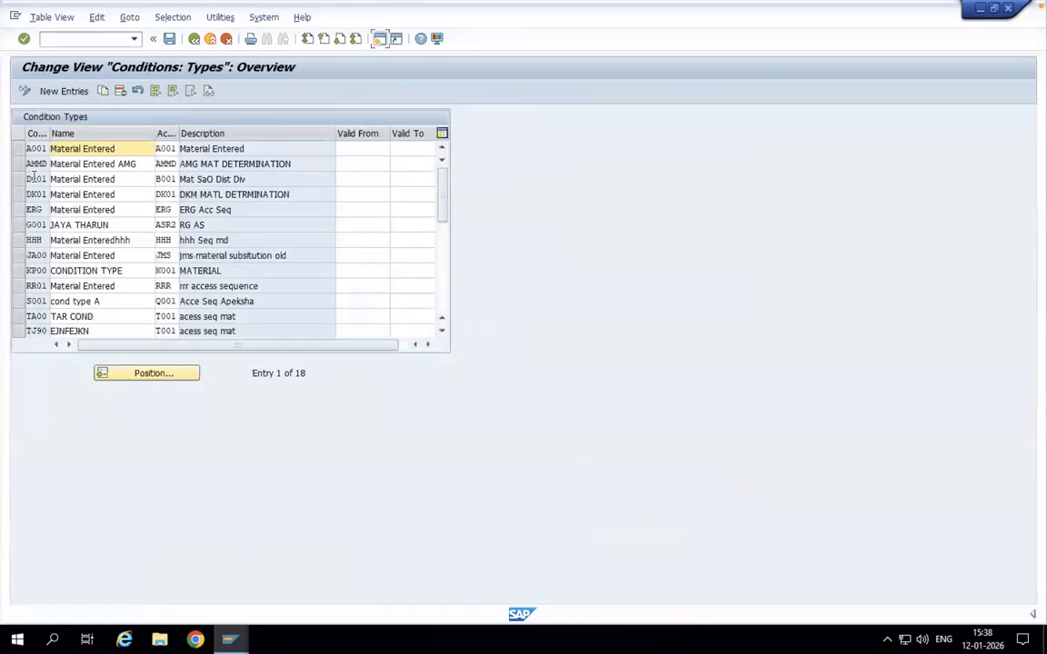
{"action": "left_click", "coordinate": [64, 92]}
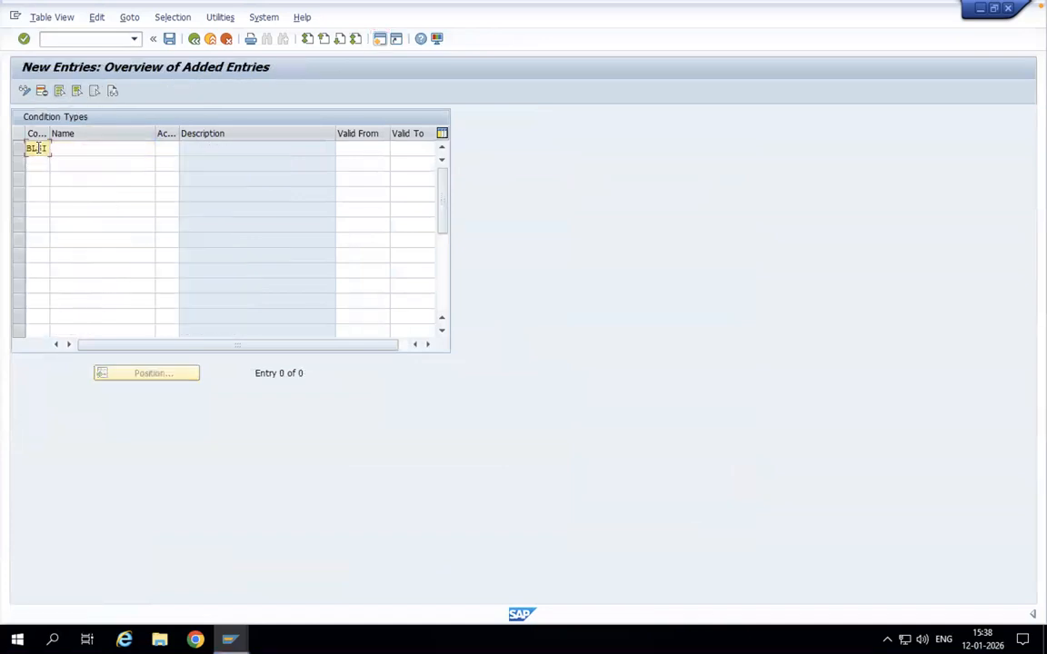
{"action": "left_click", "coordinate": [164, 149]}
{"action": "type", "text": "BLSI"}
{"action": "left_click", "coordinate": [116, 149]}
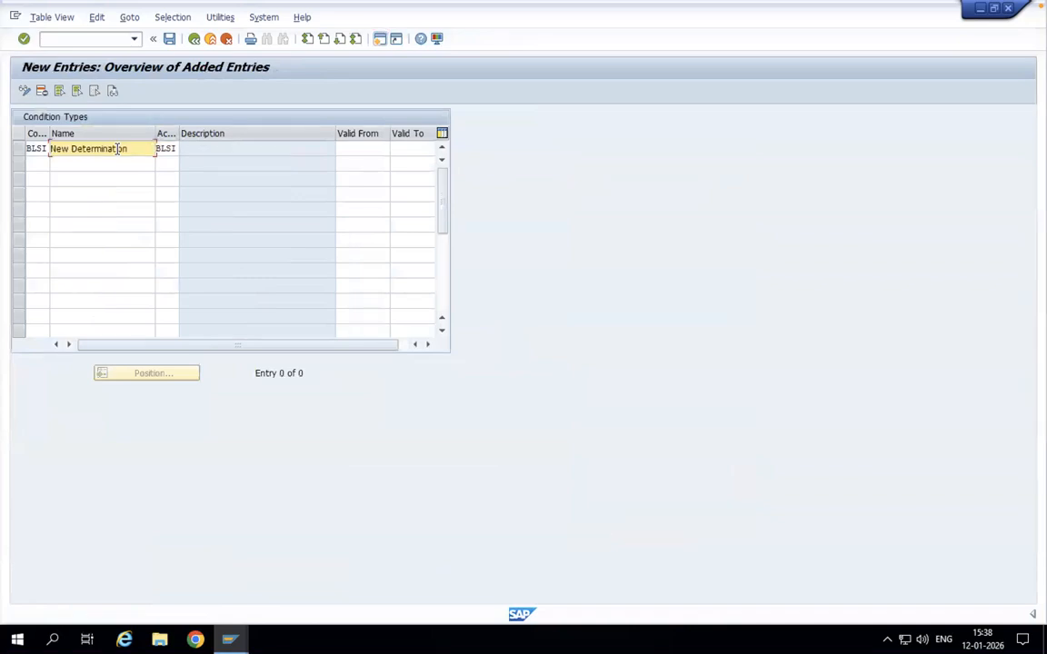
{"action": "key", "text": "Return"}
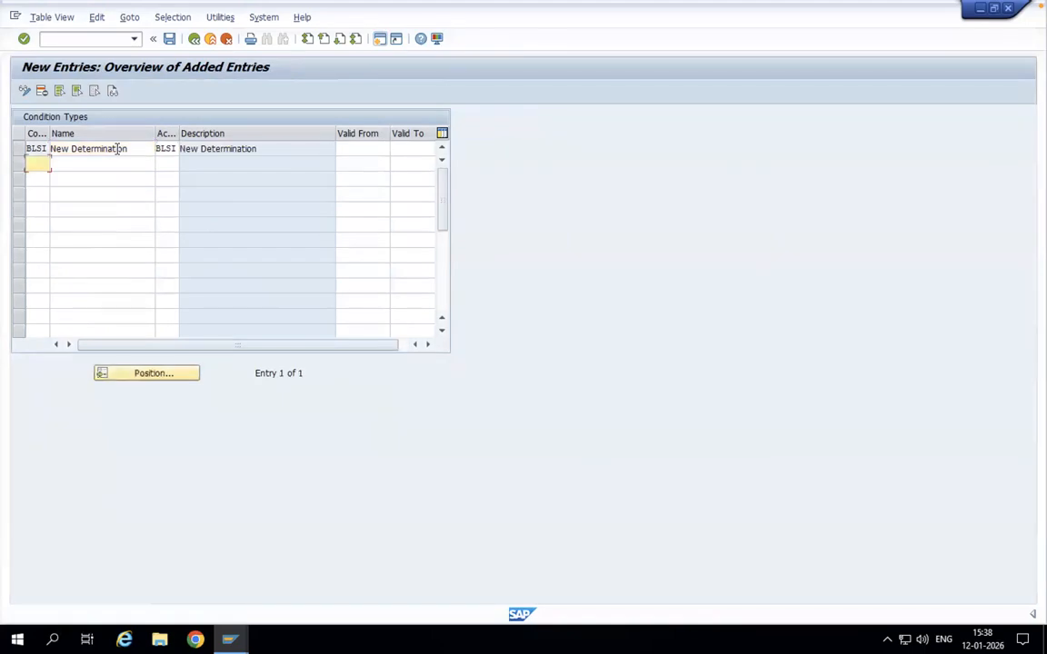
{"action": "left_click", "coordinate": [364, 149]}
Step: Save the new condition type under the SAP Sales Demo customizing request and return to the activity list
{"action": "left_click", "coordinate": [168, 40]}
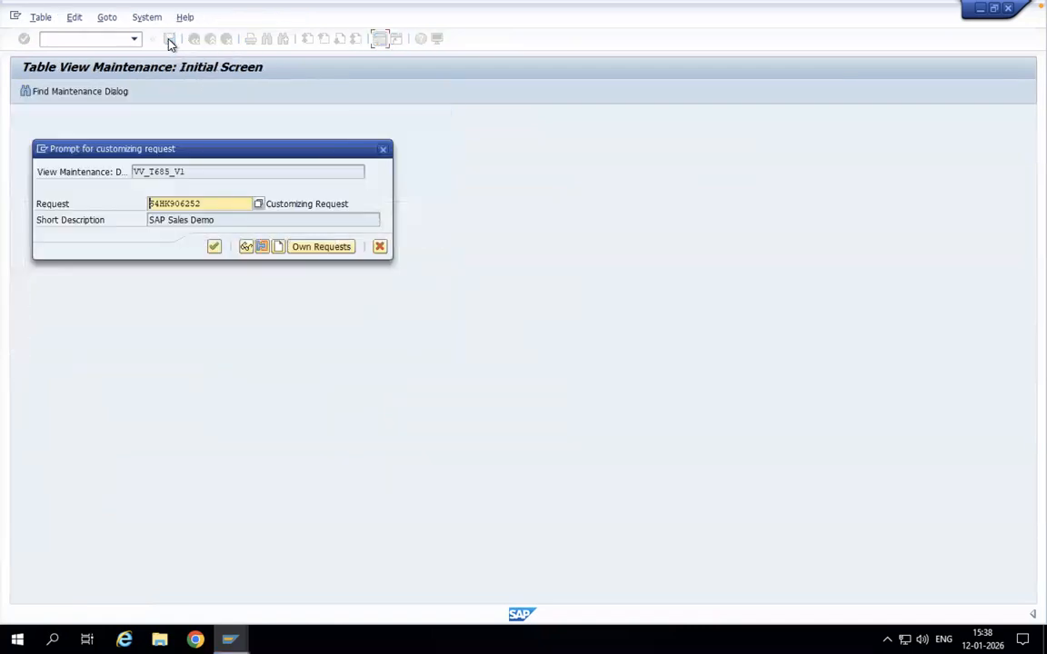
{"action": "left_click", "coordinate": [215, 247]}
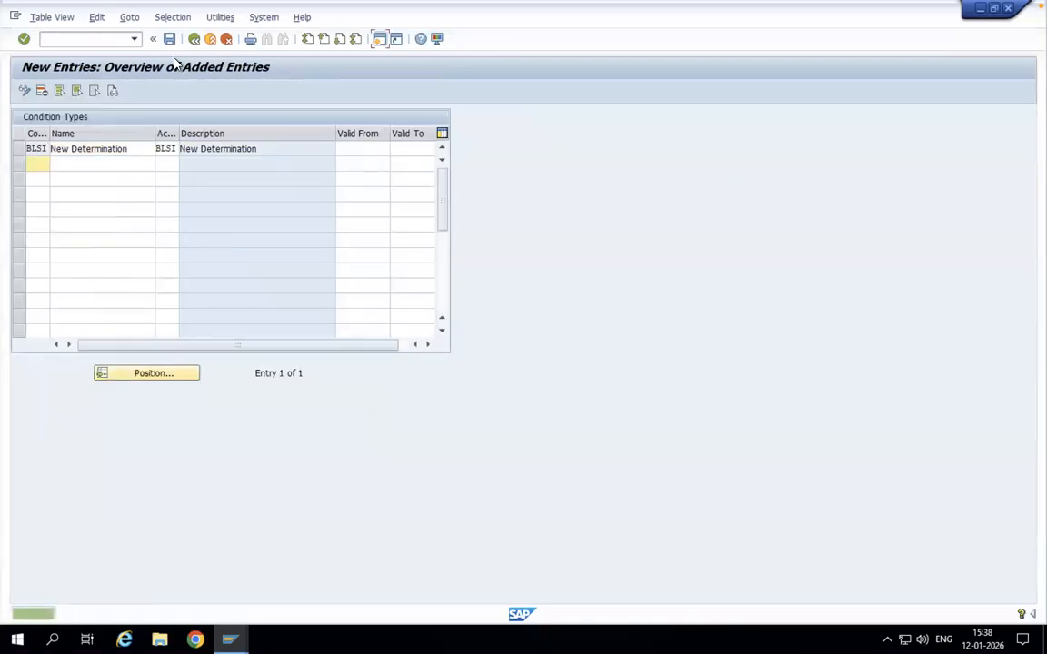
{"action": "left_click", "coordinate": [194, 40]}
{"action": "left_click", "coordinate": [195, 40]}
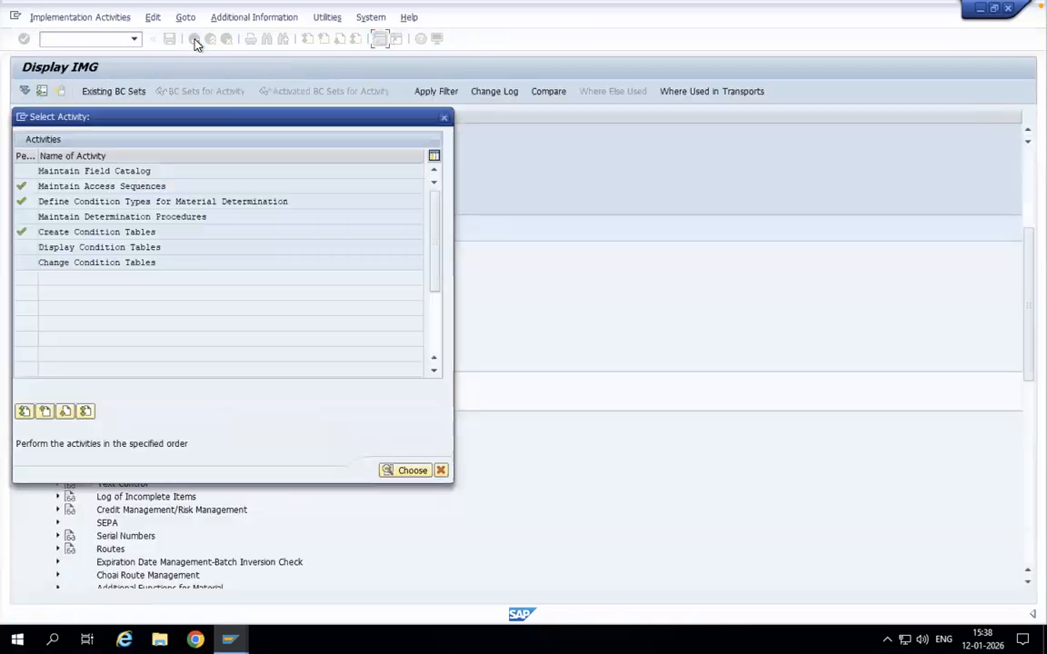
Step: Create determination procedure BLSI with the description New Material Determination
{"action": "double_click", "coordinate": [116, 217]}
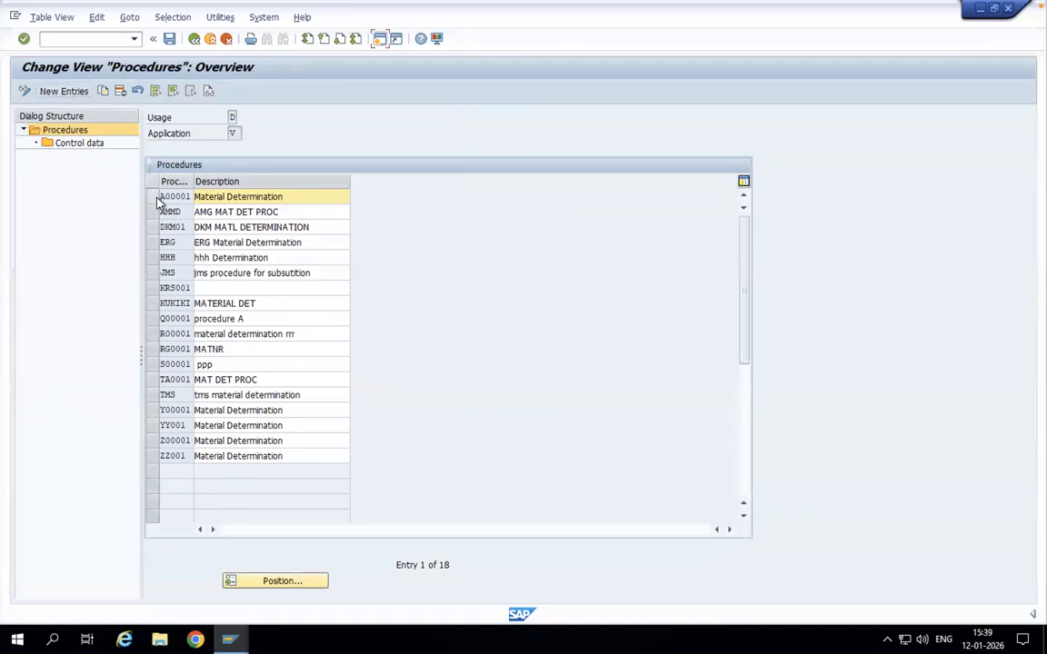
{"action": "left_click", "coordinate": [80, 92]}
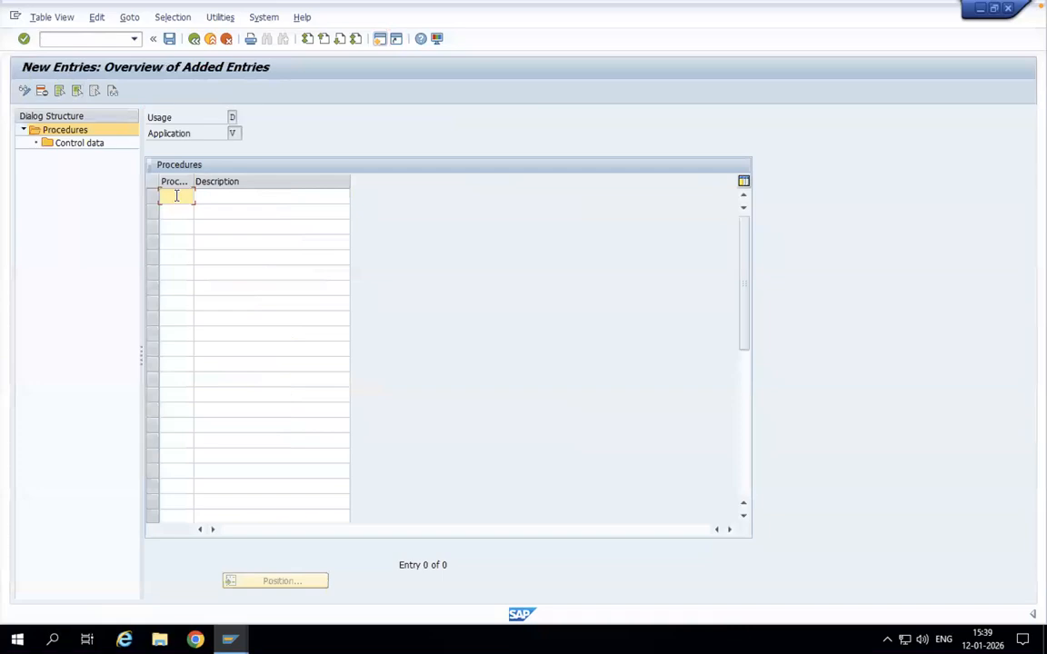
{"action": "type", "text": "BLSI"}
{"action": "left_click", "coordinate": [222, 196]}
{"action": "type", "text": "New Material Determination"}
{"action": "key", "text": "Return"}
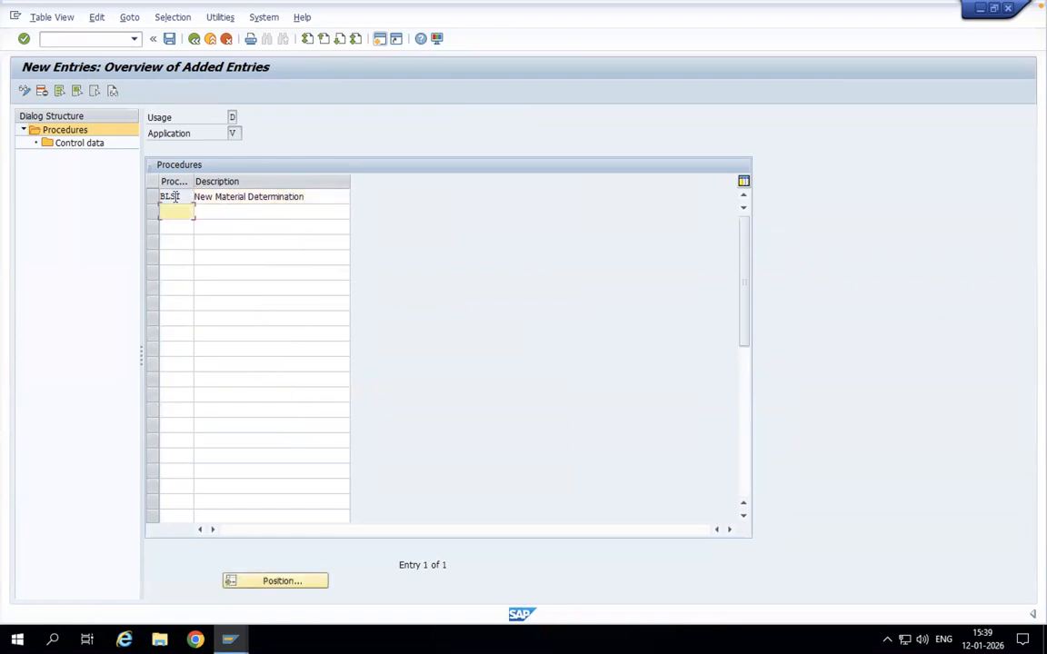
Step: Add step 1 with condition type BLSI to the control data of procedure BLSI
{"action": "left_click", "coordinate": [152, 197]}
{"action": "double_click", "coordinate": [80, 146]}
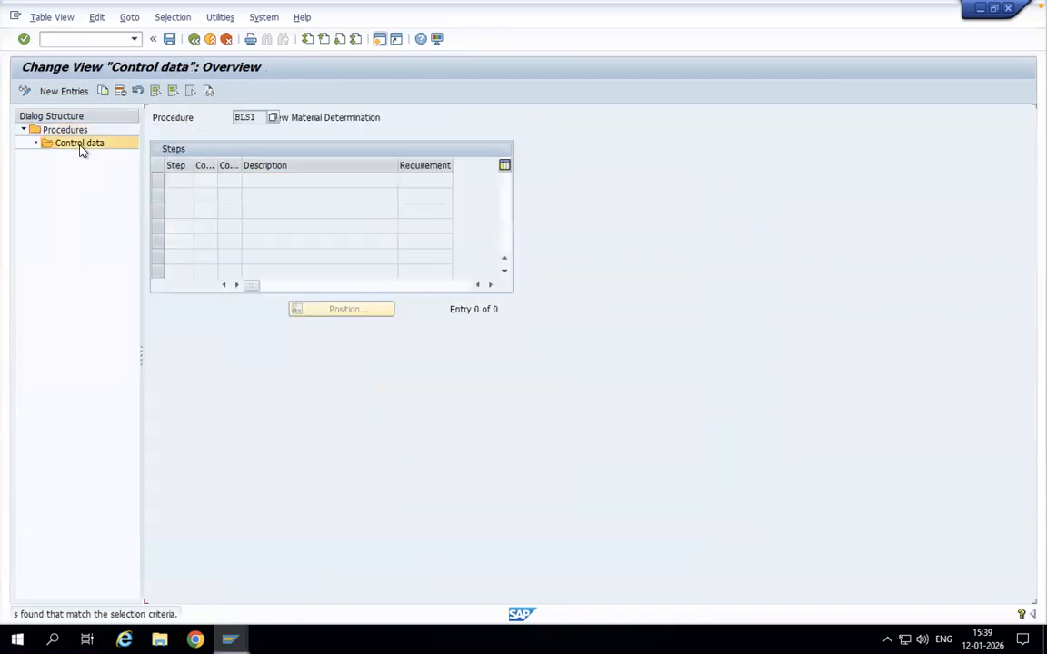
{"action": "left_click", "coordinate": [80, 94]}
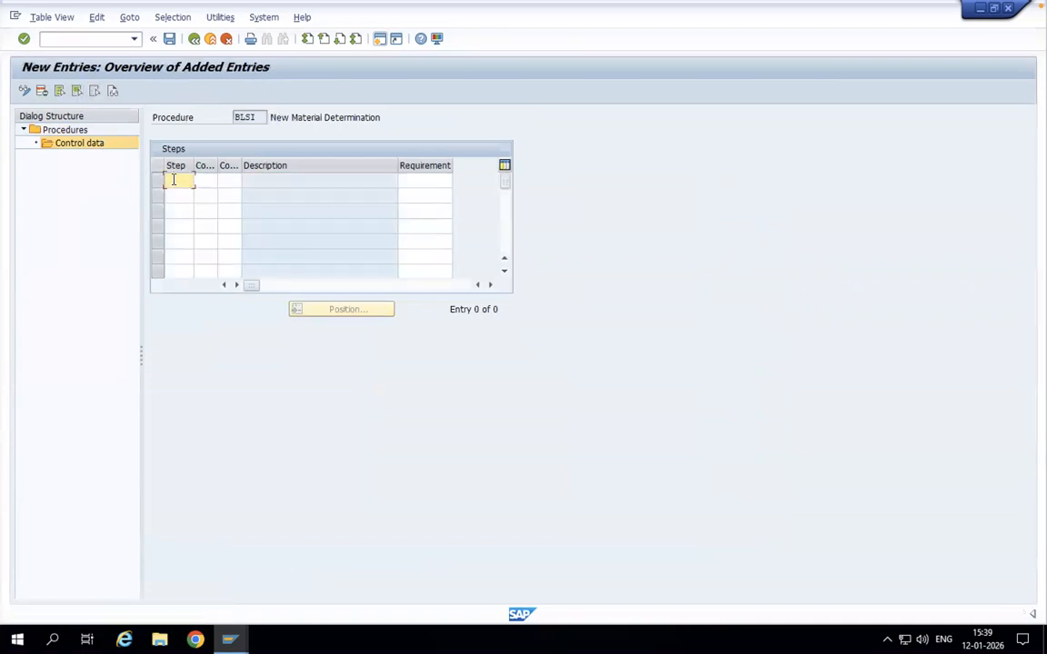
{"action": "type", "text": "1"}
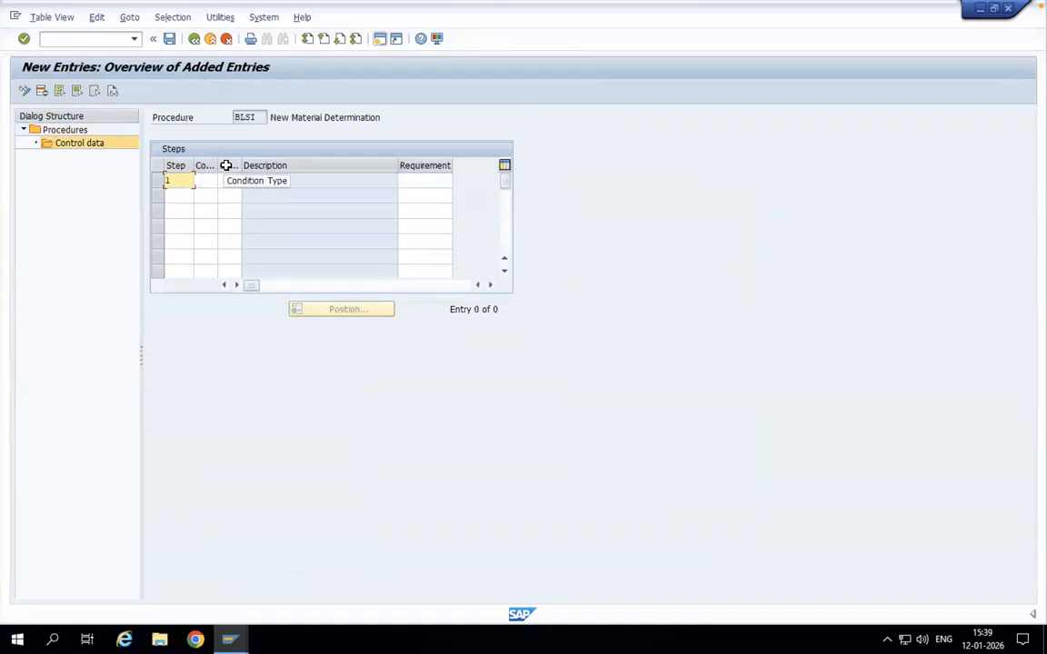
{"action": "left_click", "coordinate": [231, 181]}
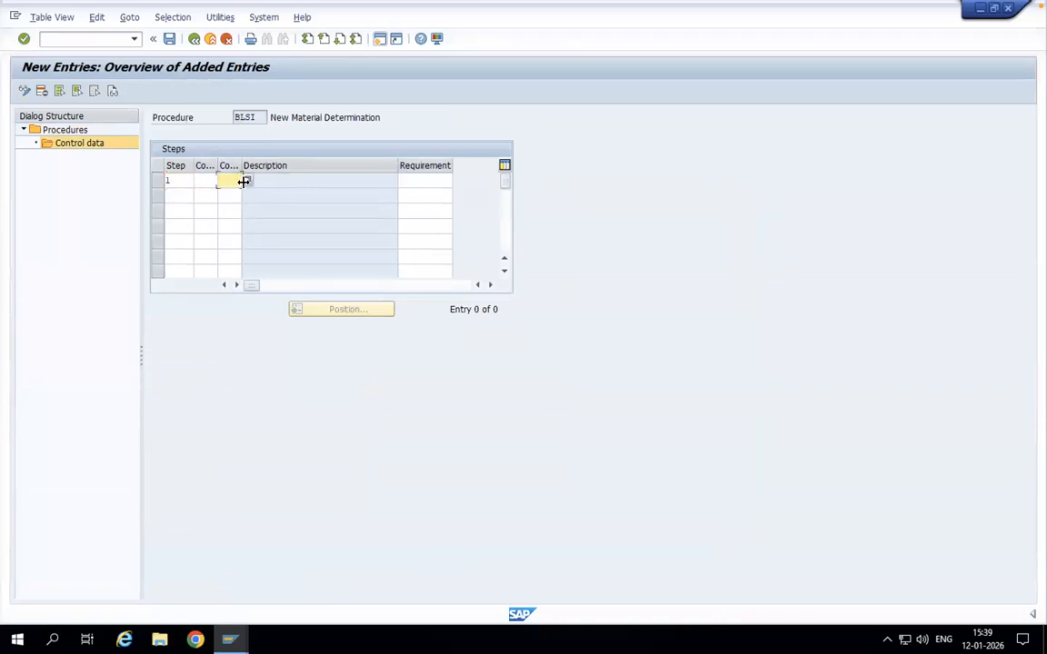
{"action": "left_click", "coordinate": [246, 182]}
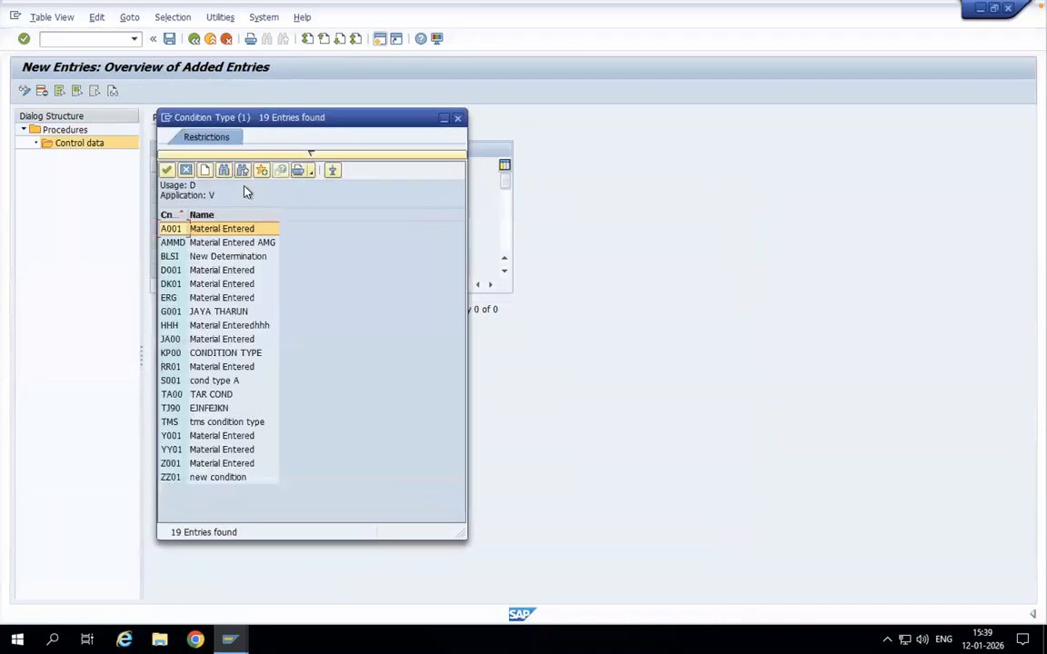
{"action": "double_click", "coordinate": [172, 257]}
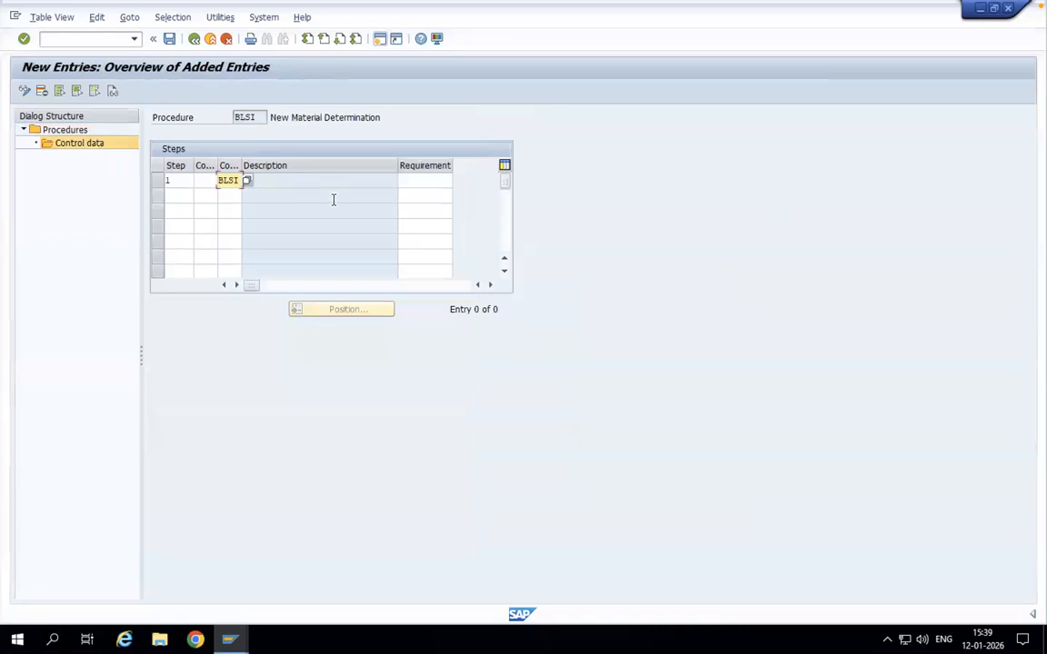
{"action": "key", "text": "Return"}
Step: Save procedure BLSI under the SAP Sales Demo customizing request and return to the procedures overview
{"action": "left_click", "coordinate": [172, 44]}
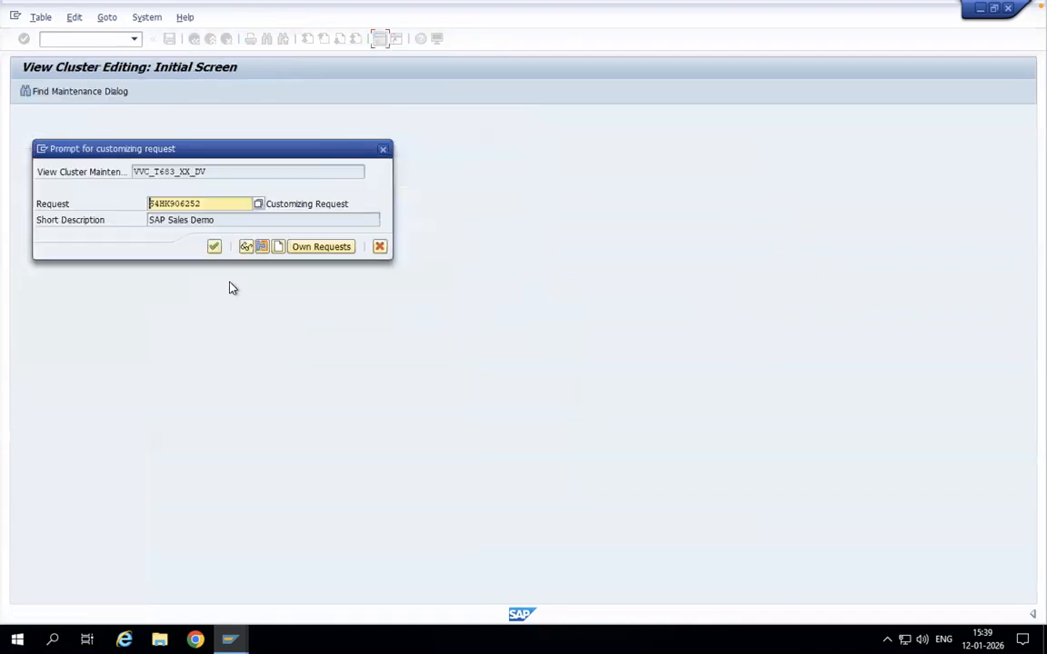
{"action": "left_click", "coordinate": [214, 248]}
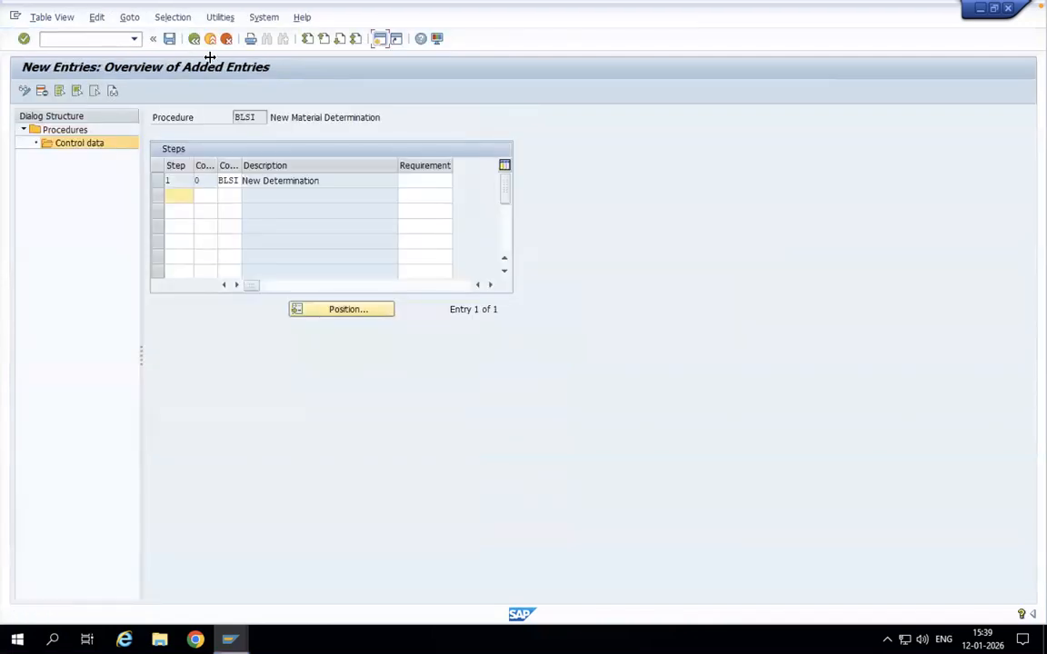
{"action": "left_click", "coordinate": [193, 39]}
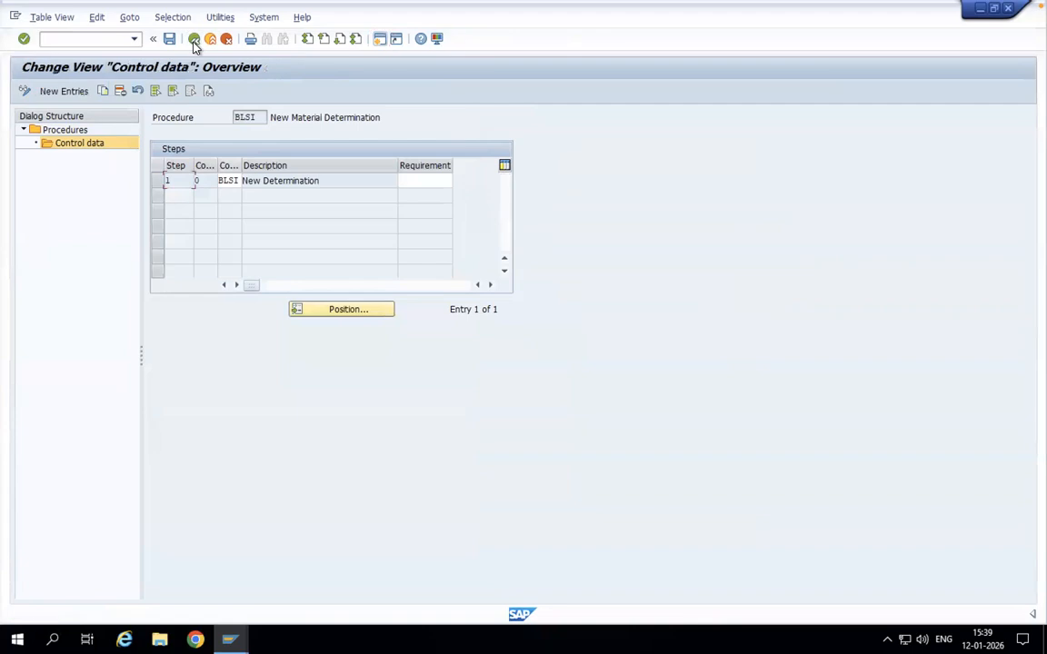
{"action": "left_click", "coordinate": [194, 39]}
{"action": "left_click", "coordinate": [194, 40]}
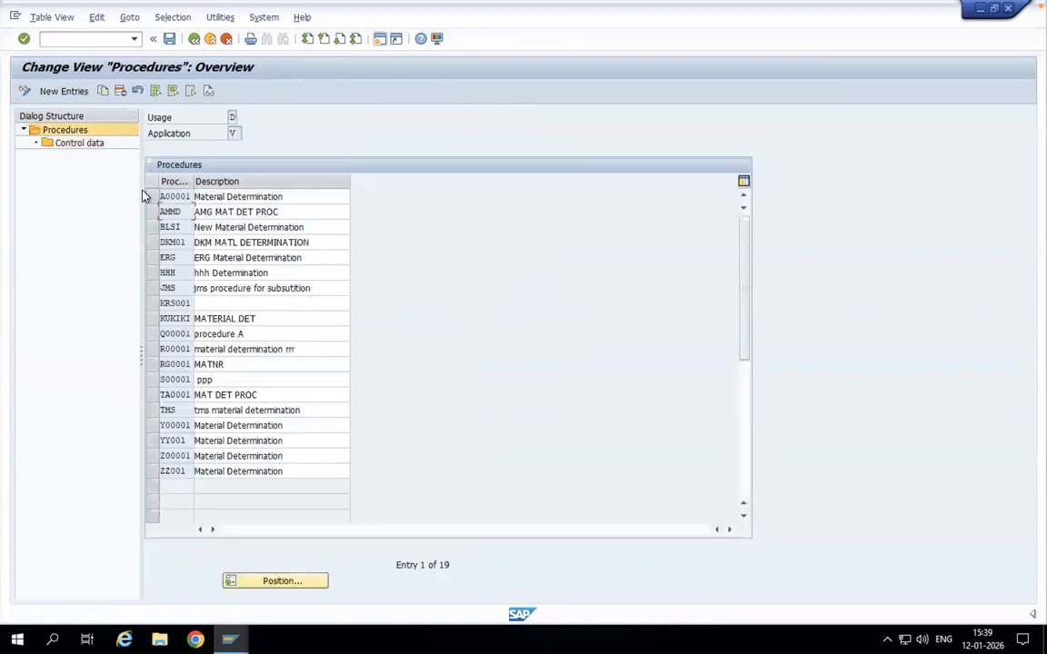
Step: Examine the control data of procedure A00001, then leave the procedures and close the activity list
{"action": "left_click", "coordinate": [162, 197]}
{"action": "double_click", "coordinate": [80, 142]}
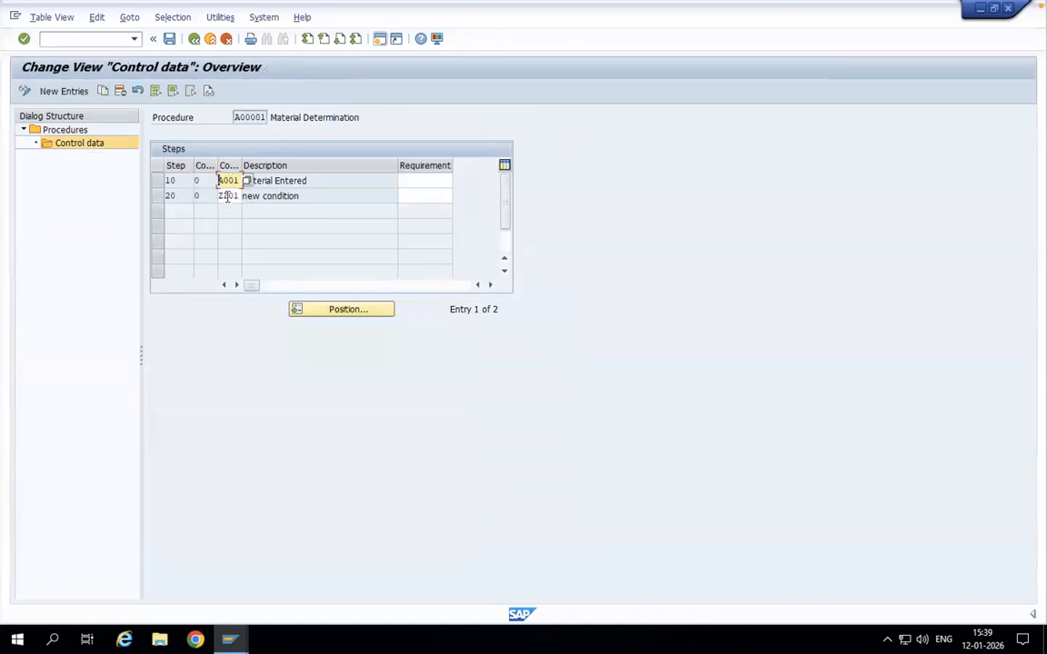
{"action": "left_click", "coordinate": [194, 40]}
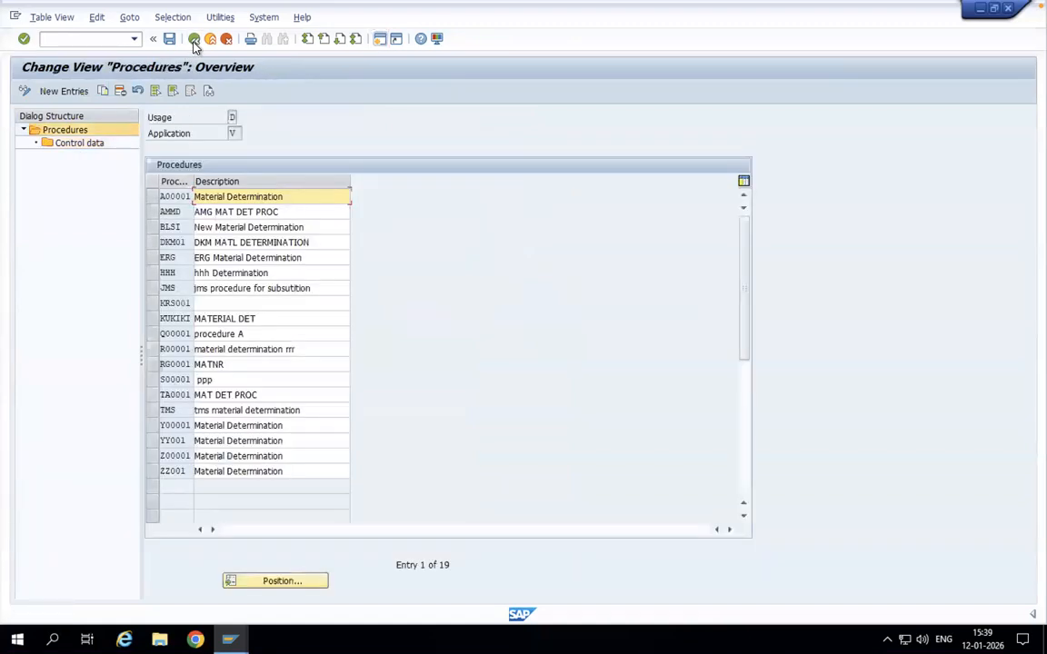
{"action": "left_click", "coordinate": [194, 41]}
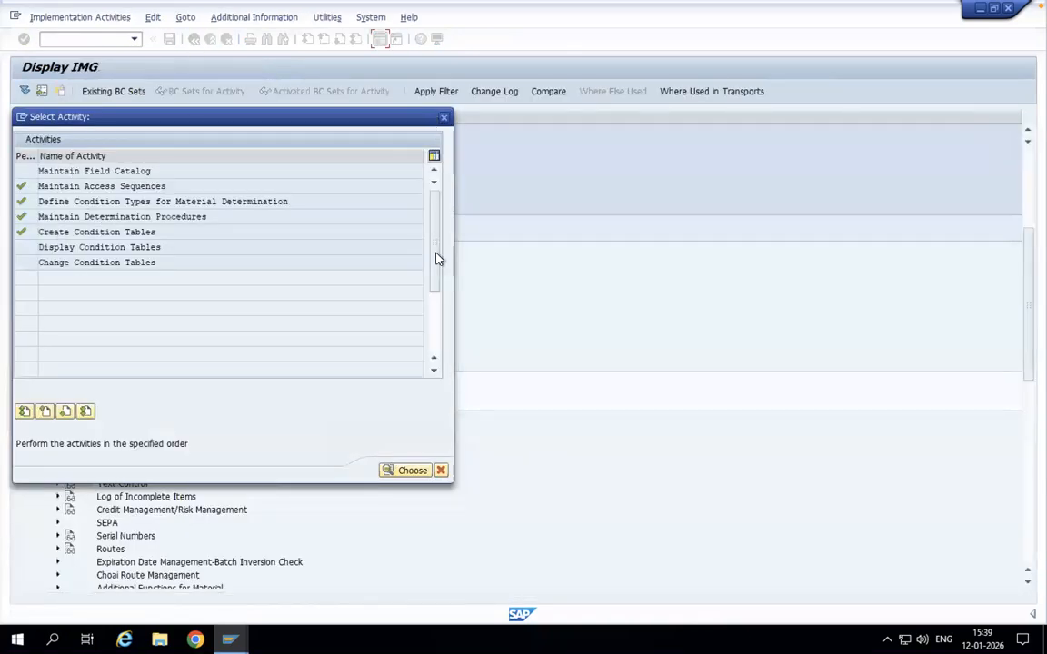
{"action": "left_click", "coordinate": [441, 470]}
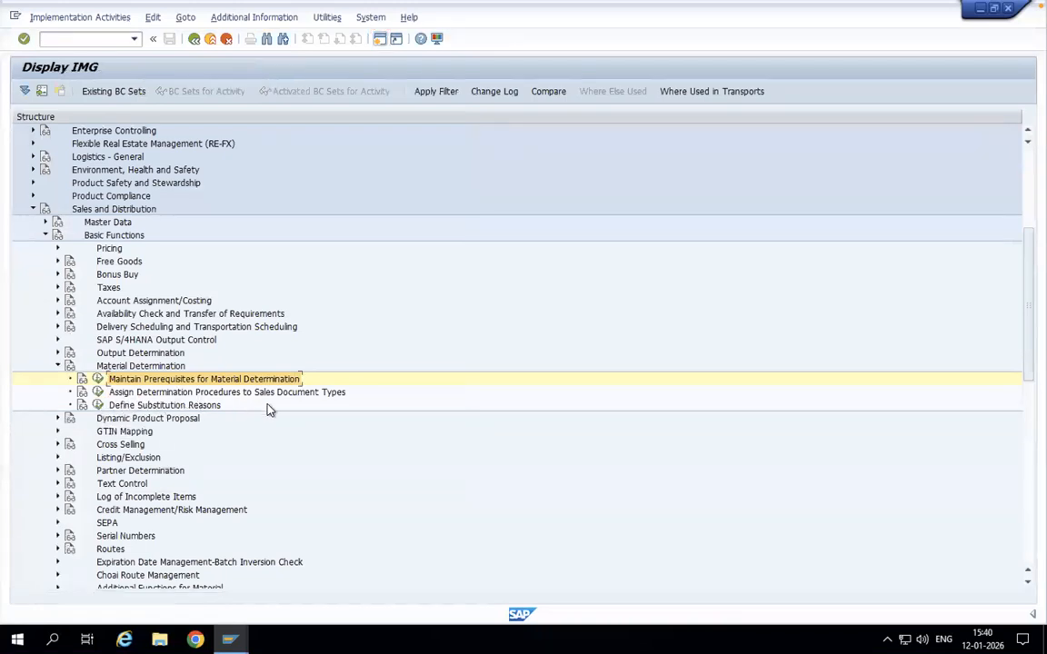
Step: Assign material determination procedure BLSI to sales document type OR, Standard Order
{"action": "left_click", "coordinate": [97, 395]}
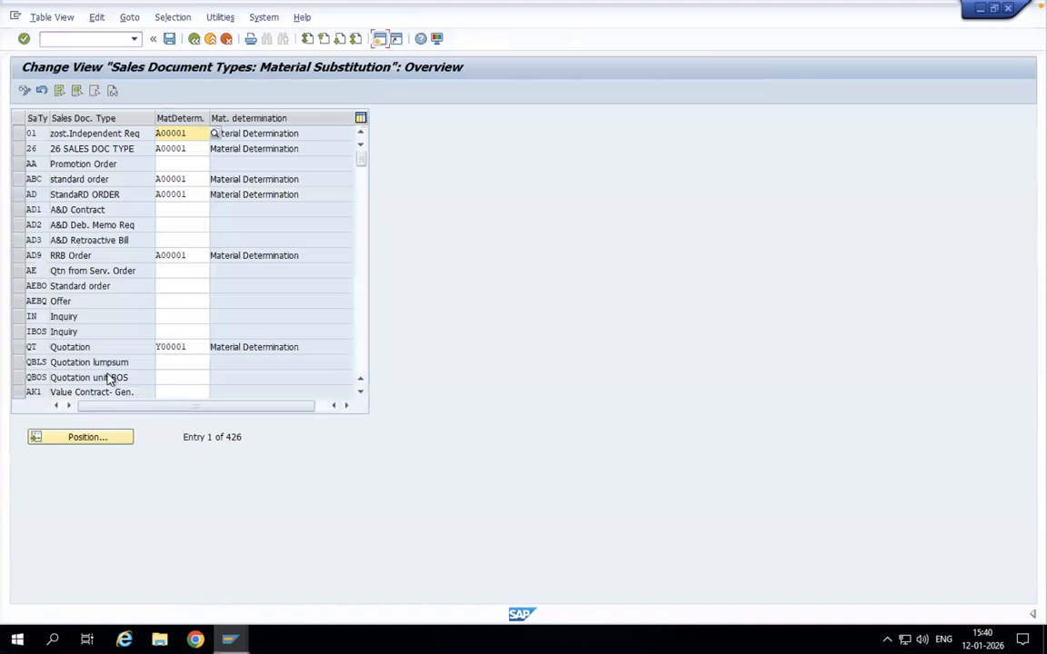
{"action": "left_click", "coordinate": [98, 439]}
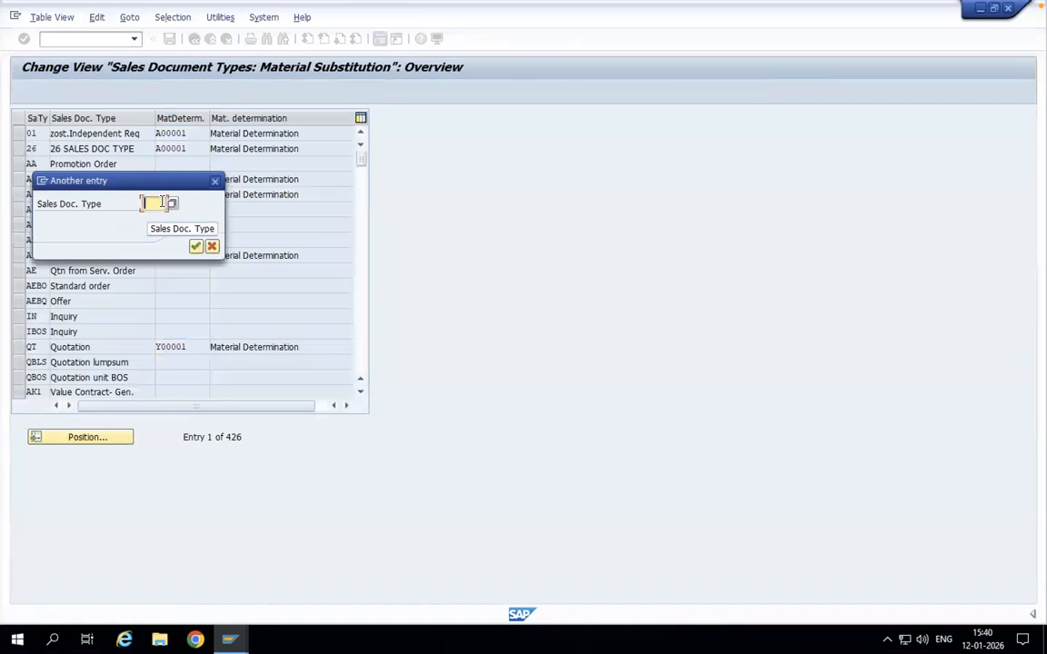
{"action": "type", "text": "OR"}
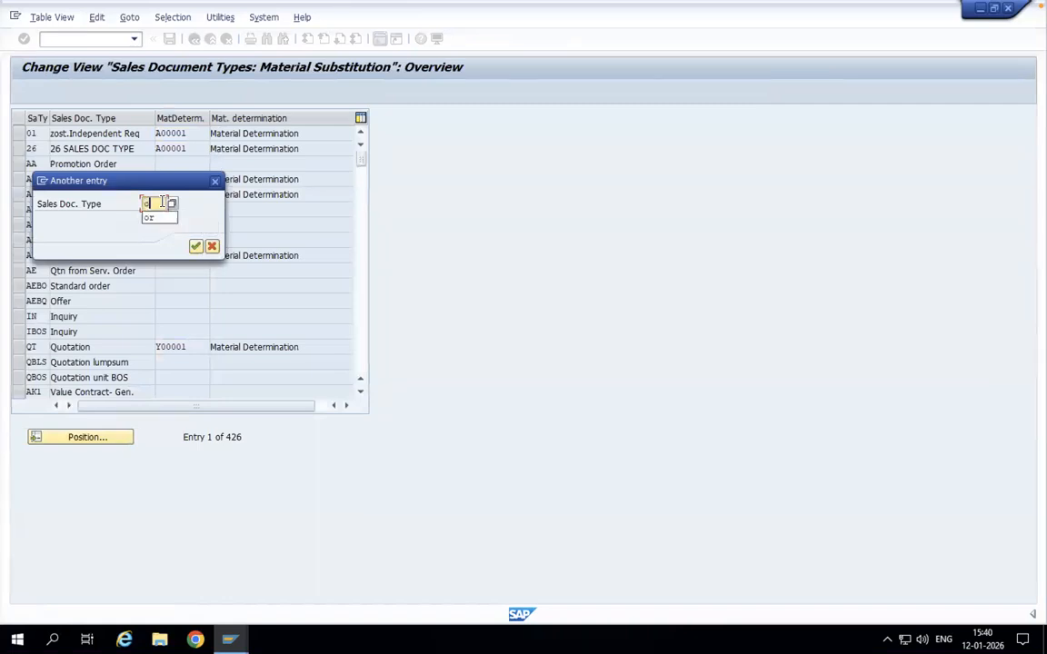
{"action": "key", "text": "Return"}
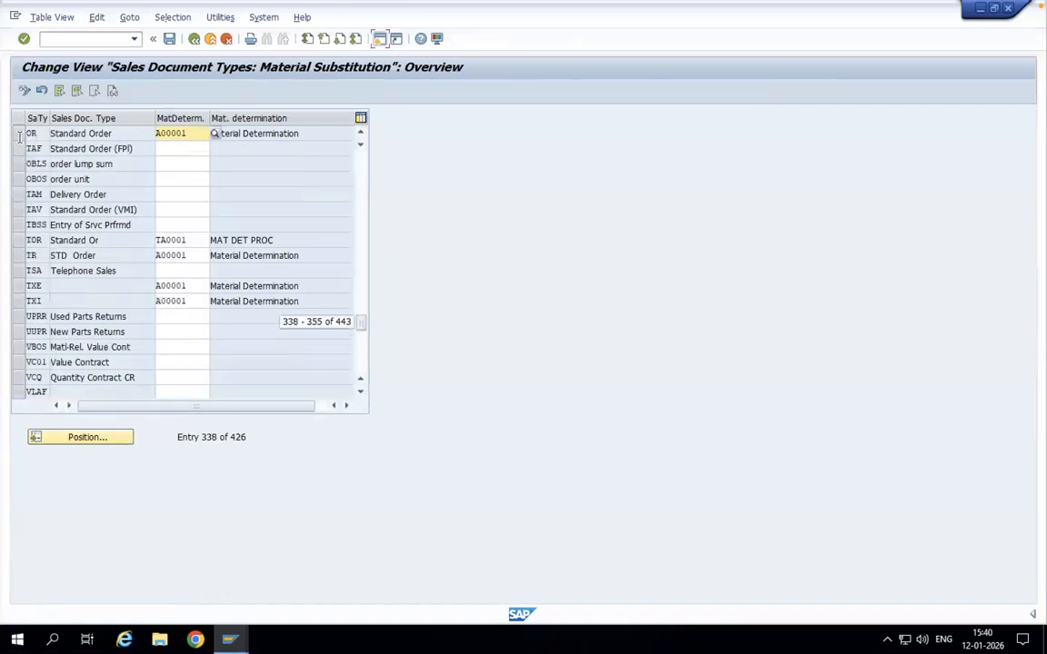
{"action": "left_click", "coordinate": [214, 134]}
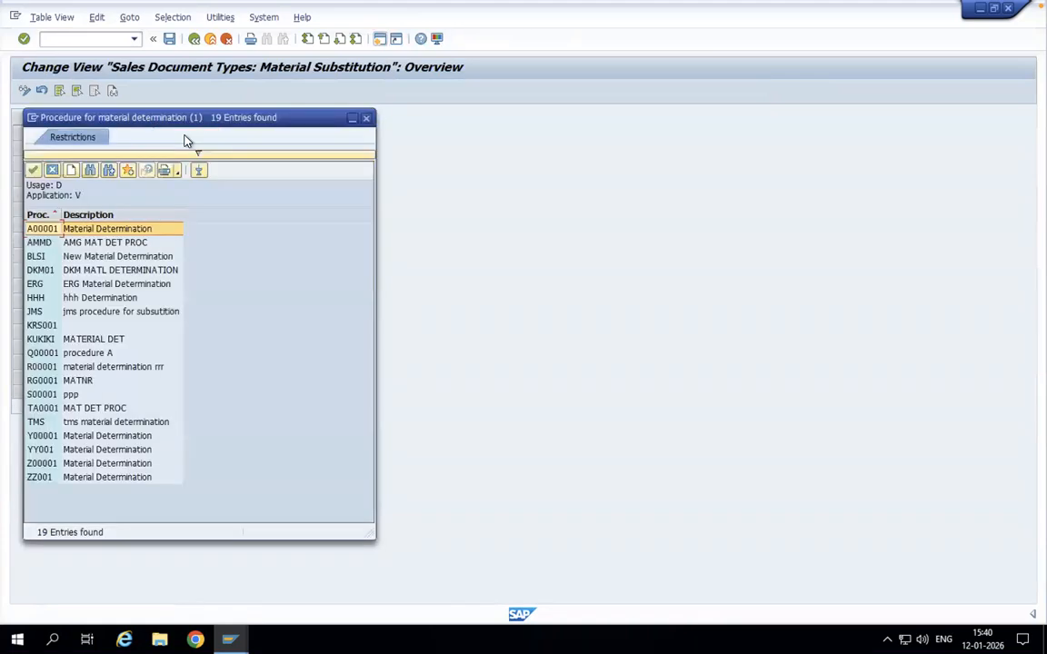
{"action": "double_click", "coordinate": [47, 256]}
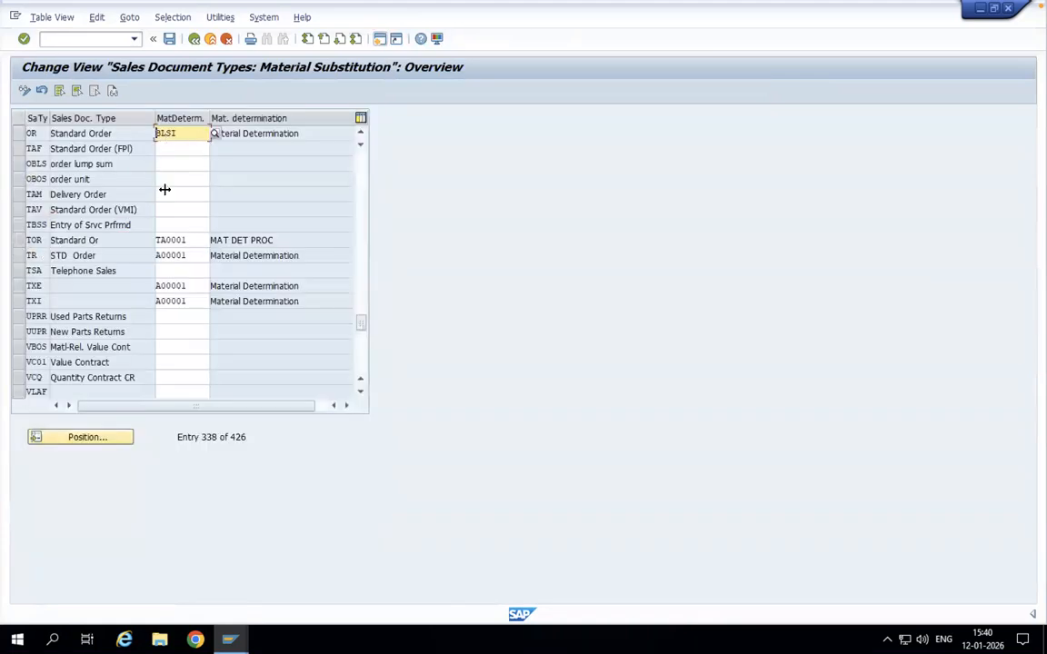
Step: Save the document type assignment under the SAP Sales Demo customizing request and return to the IMG structure
{"action": "left_click", "coordinate": [169, 39]}
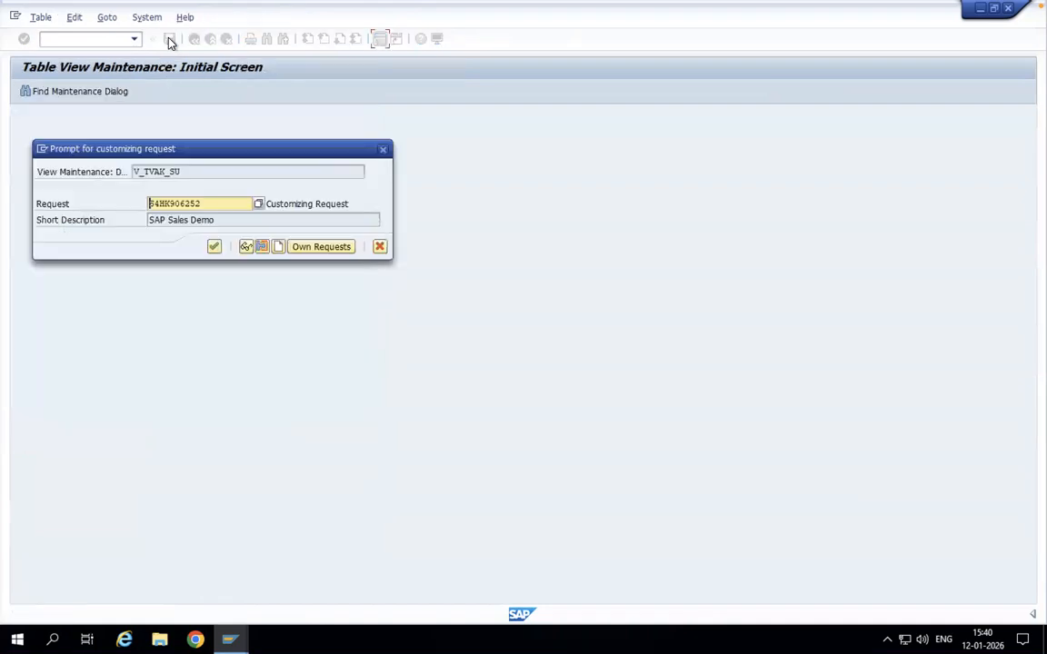
{"action": "left_click", "coordinate": [213, 246]}
{"action": "left_click", "coordinate": [194, 39]}
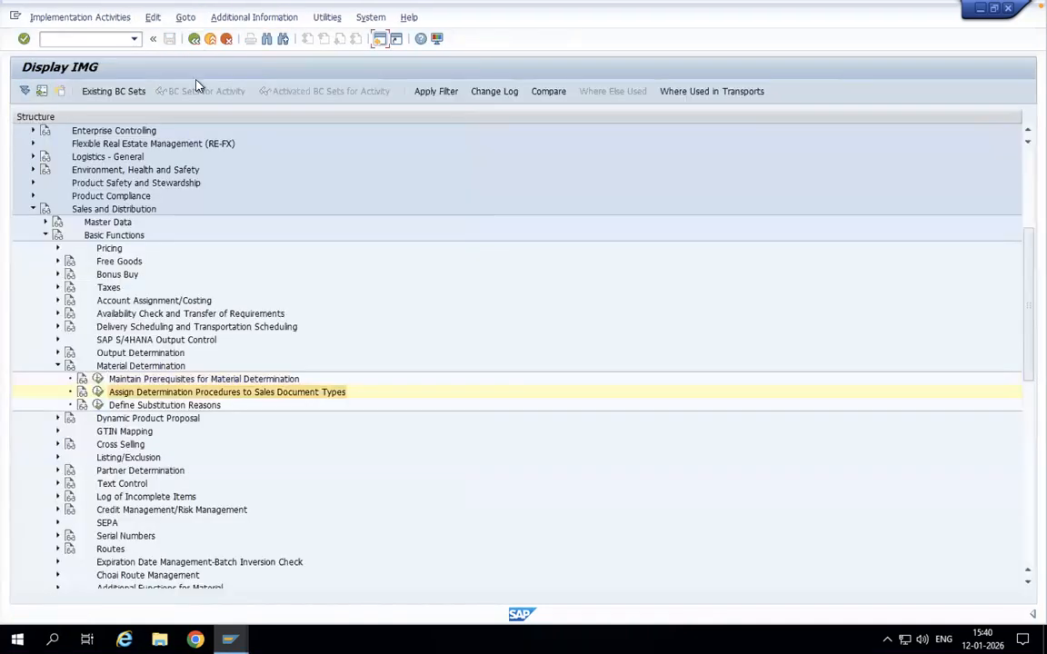
Step: Open the substitution reasons overview and highlight the entries for manual (0005) and automatic (0004) material selection in turn
{"action": "left_click", "coordinate": [97, 406]}
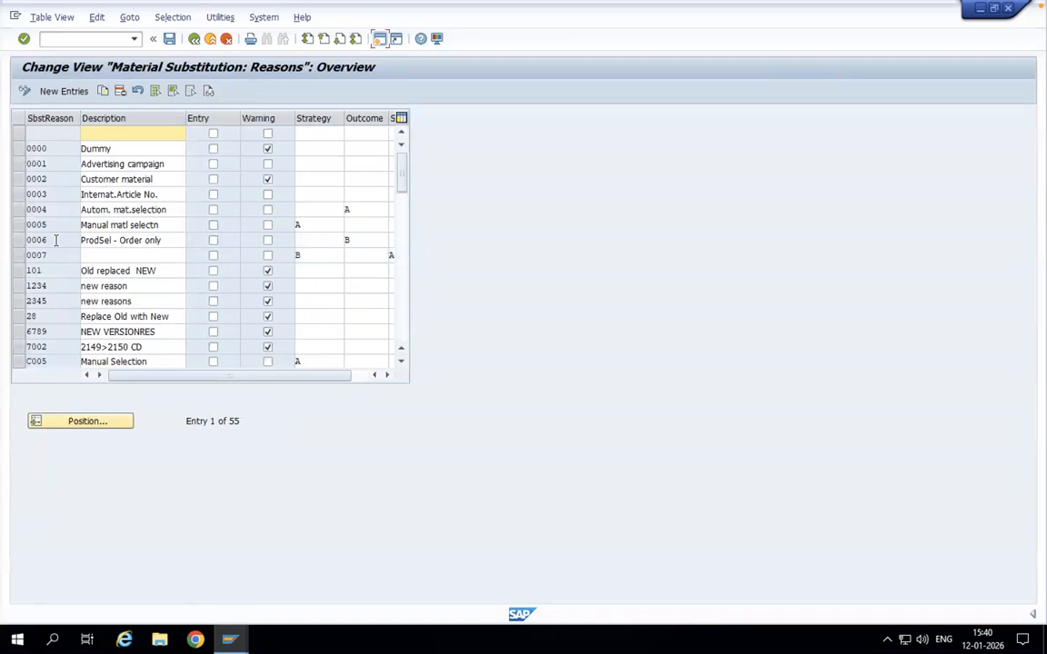
{"action": "left_click", "coordinate": [20, 229]}
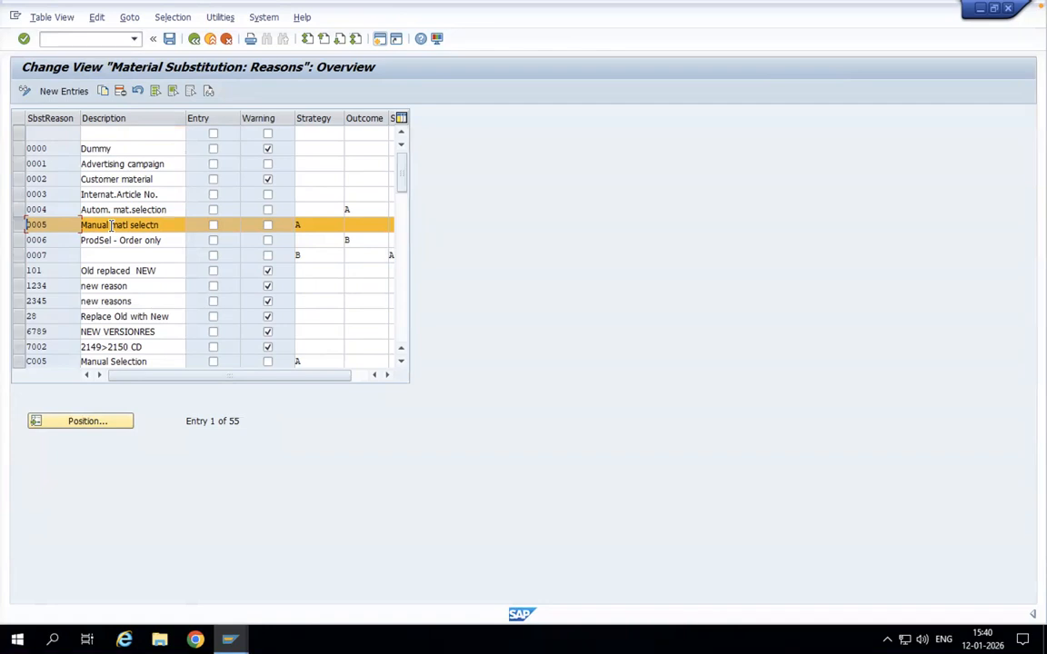
{"action": "left_click", "coordinate": [20, 228]}
{"action": "left_click", "coordinate": [24, 210]}
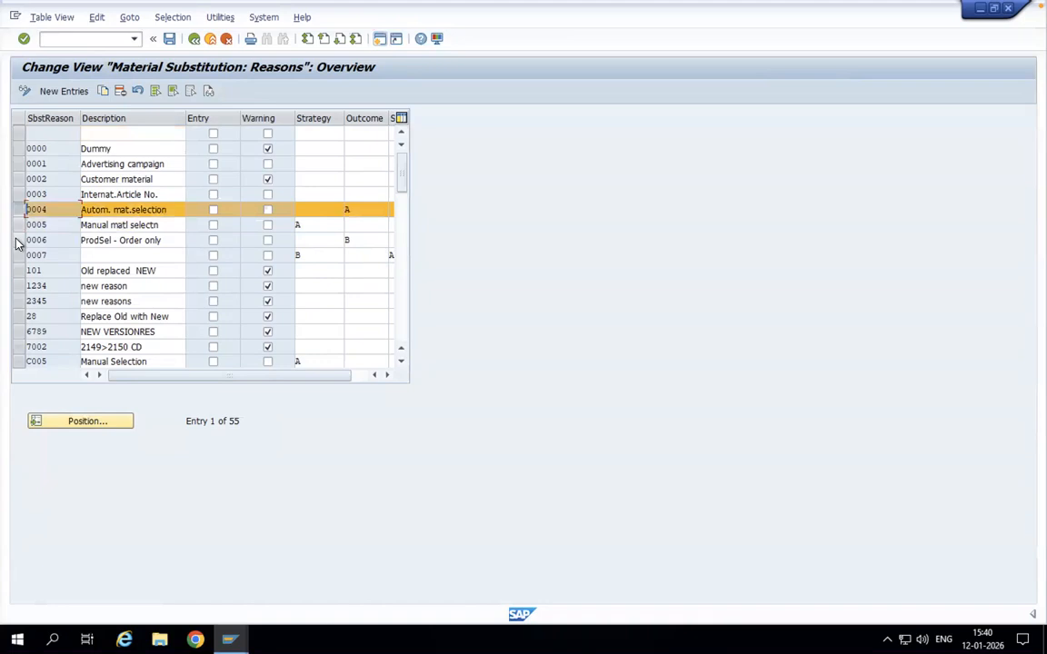
Step: Highlight the entry for product selection in the order only (0006), then clear the row selections
{"action": "left_click", "coordinate": [17, 242]}
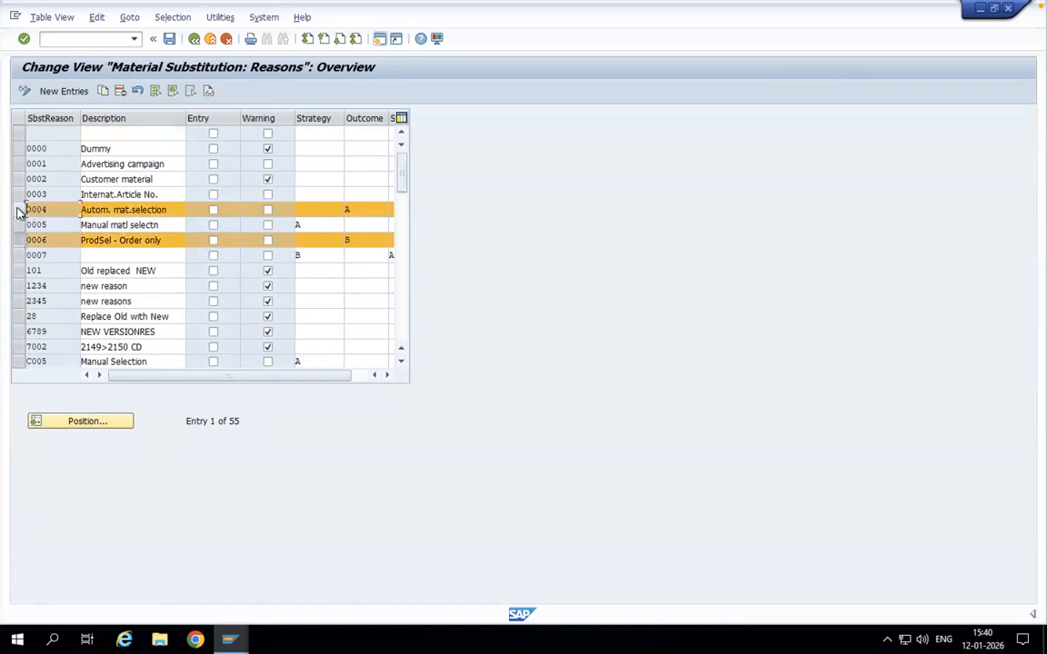
{"action": "left_click", "coordinate": [18, 210]}
{"action": "left_click", "coordinate": [20, 241]}
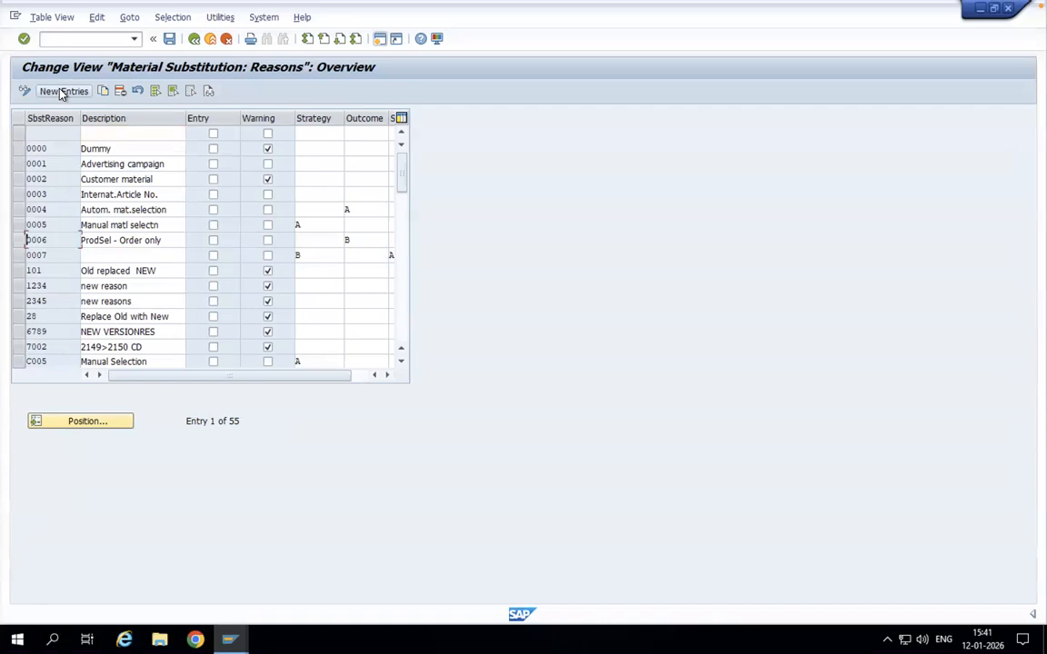
Step: Add a new substitution reason BLSI with the description Obselete and the Automatic substitution strategy
{"action": "left_click", "coordinate": [62, 93]}
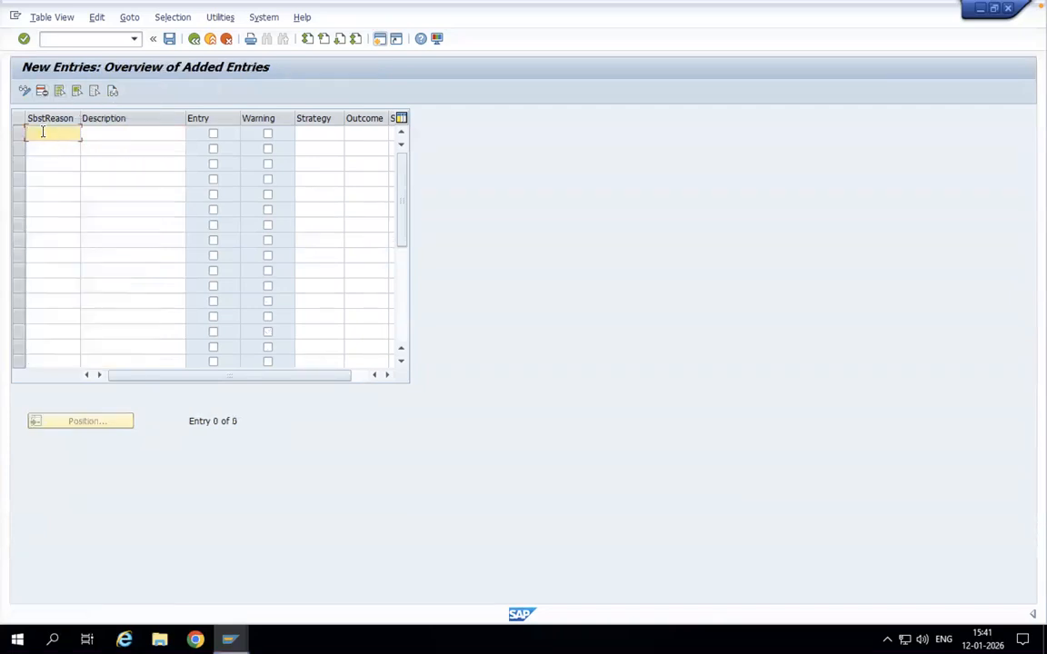
{"action": "type", "text": "BLSI"}
{"action": "left_click", "coordinate": [107, 134]}
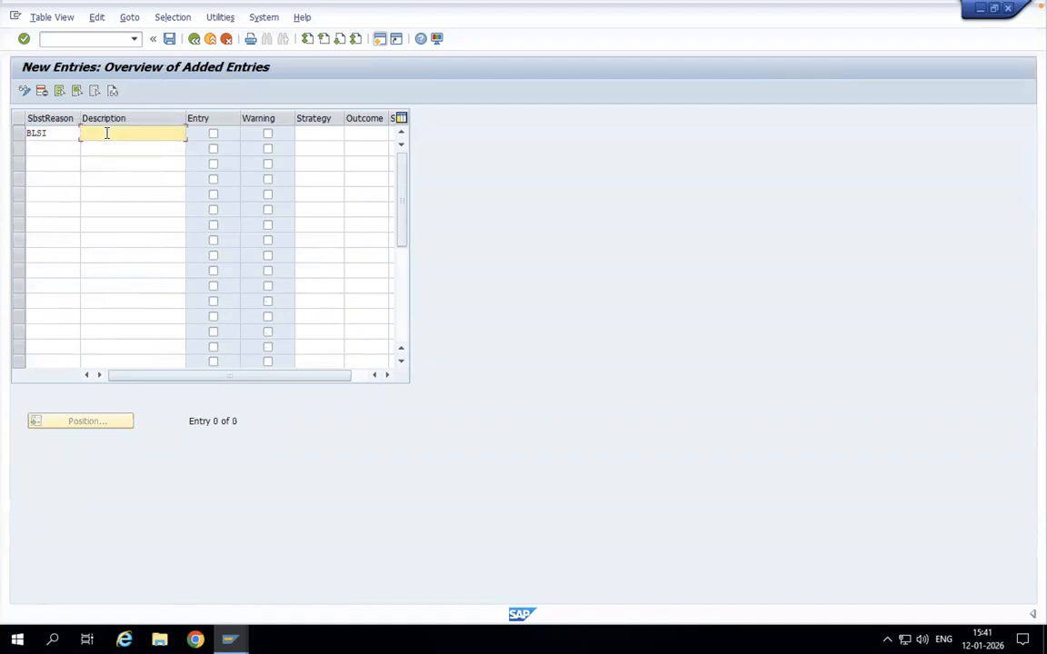
{"action": "left_click", "coordinate": [313, 136]}
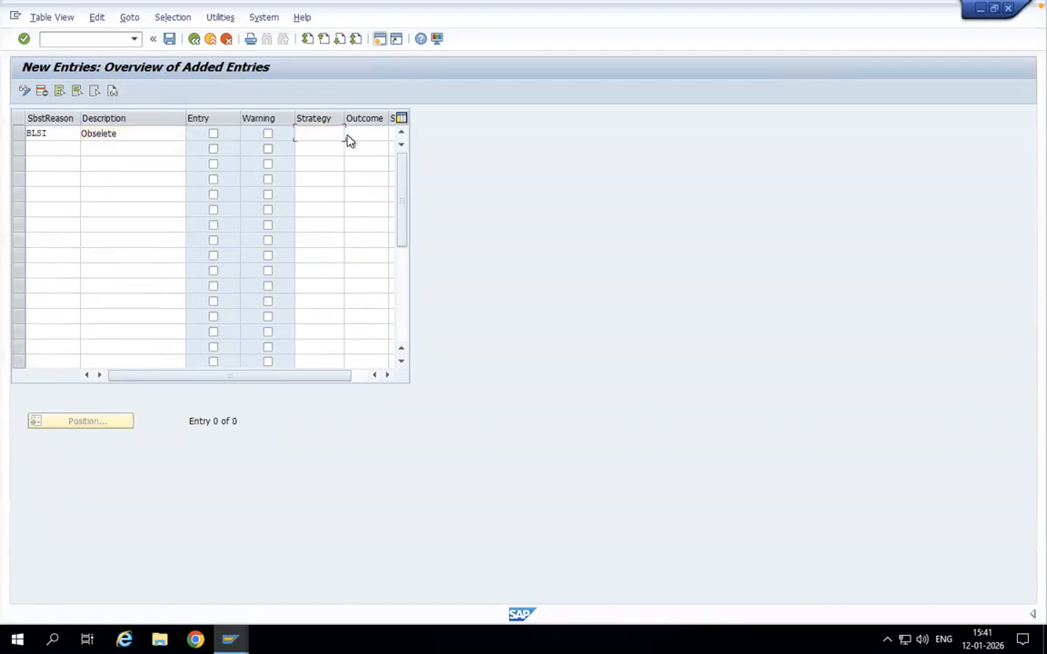
{"action": "left_click", "coordinate": [347, 137]}
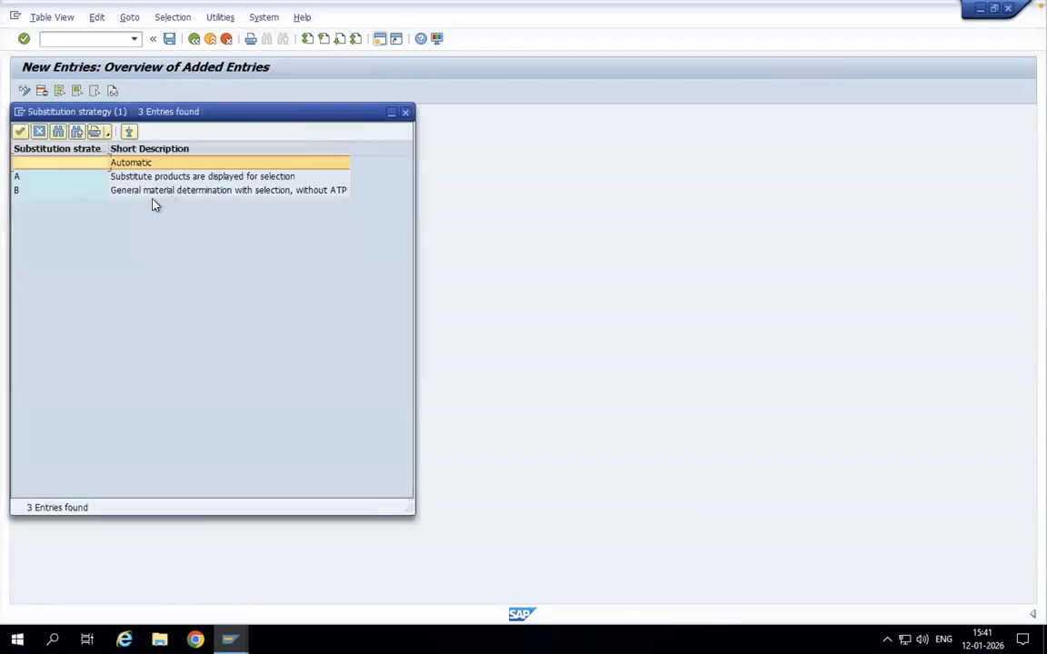
{"action": "double_click", "coordinate": [115, 162]}
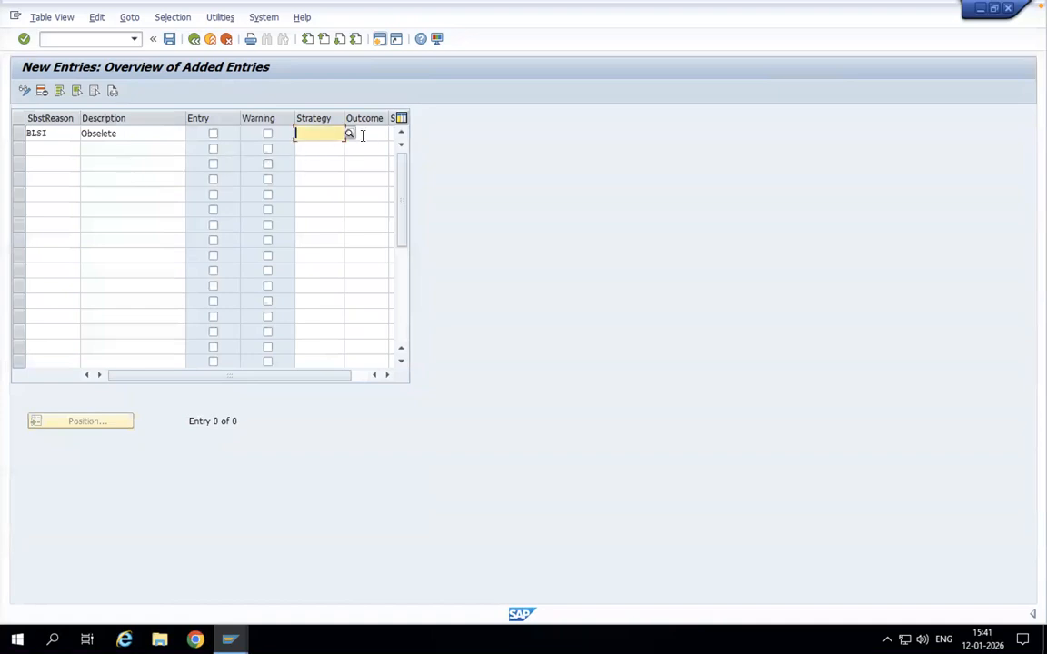
Step: Check the outcome options for reason BLSI, leave the outcome blank and save the new entry
{"action": "left_click", "coordinate": [362, 135]}
{"action": "left_click", "coordinate": [392, 135]}
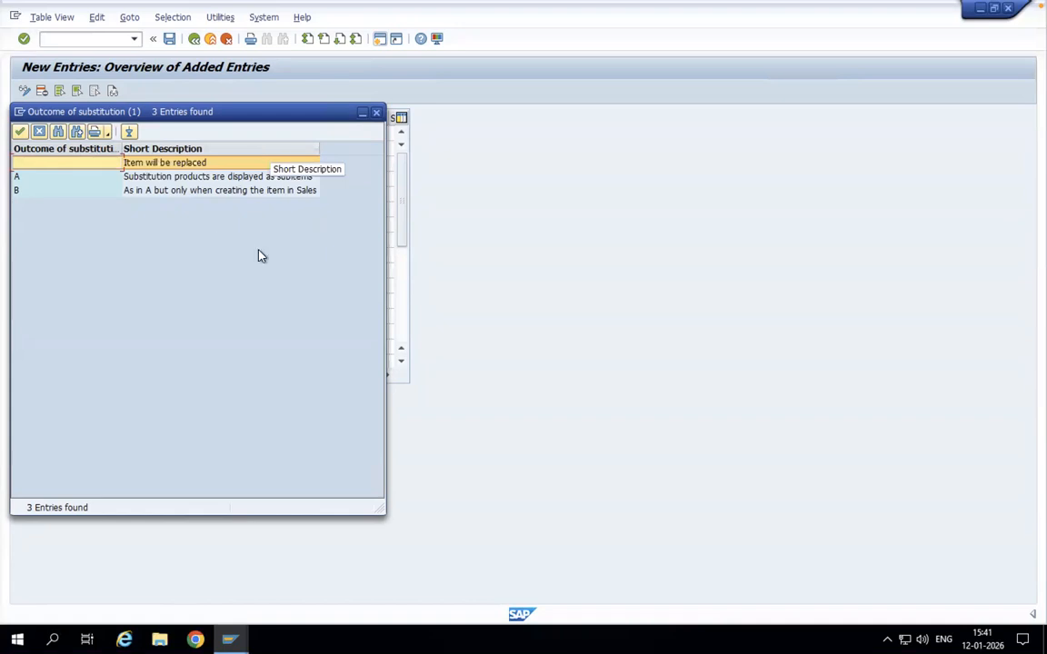
{"action": "left_click", "coordinate": [376, 113]}
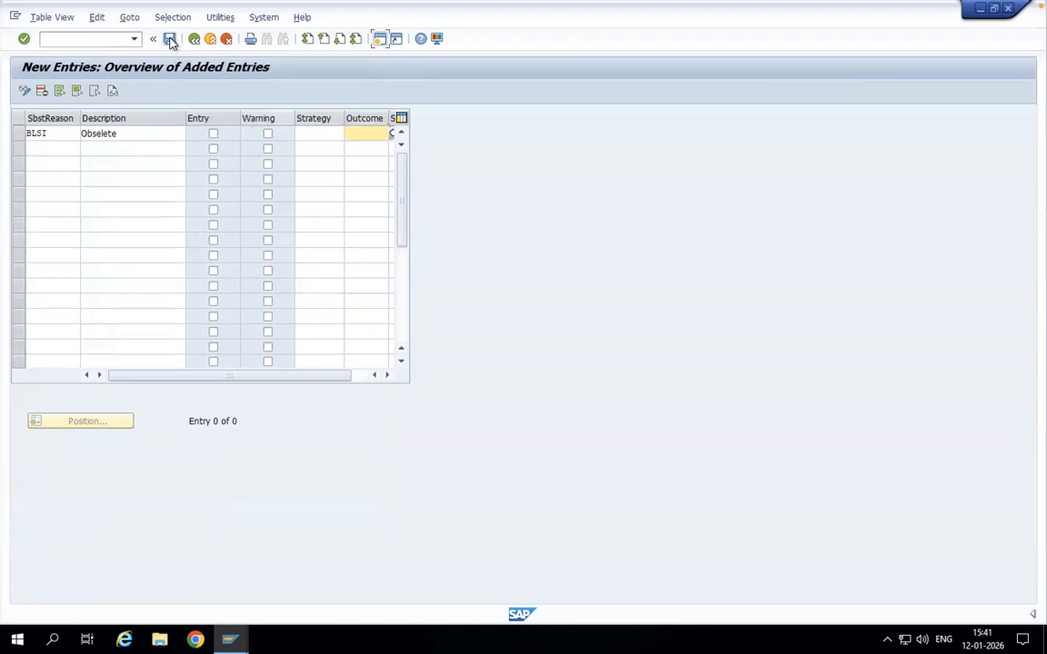
{"action": "left_click", "coordinate": [169, 39]}
{"action": "left_click", "coordinate": [214, 247]}
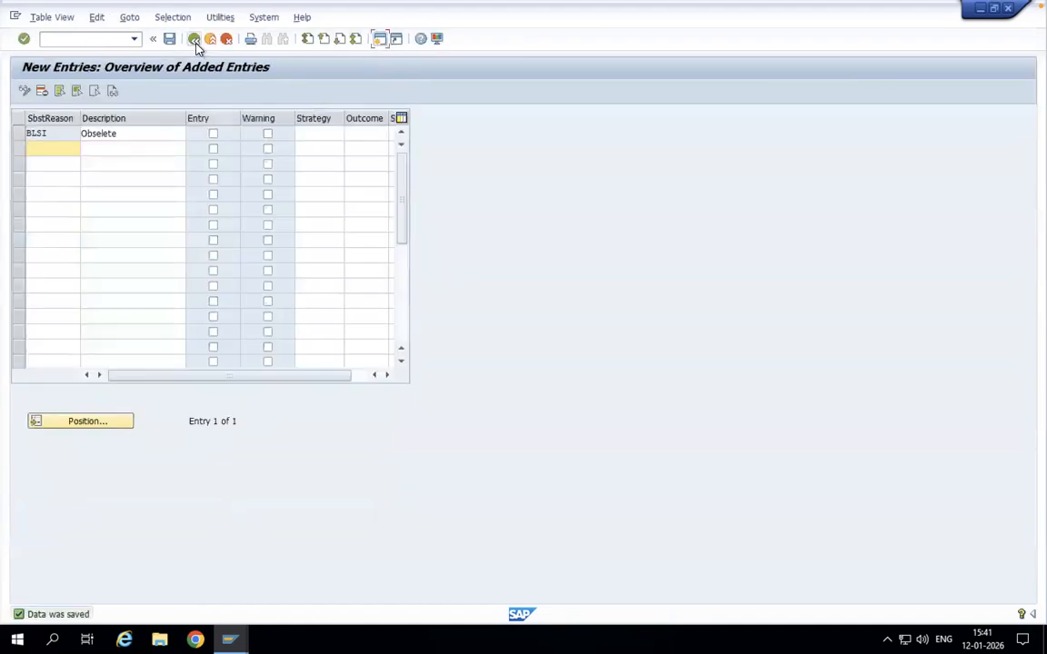
Step: Return to the IMG structure and collapse the Material Determination node
{"action": "left_click", "coordinate": [196, 42]}
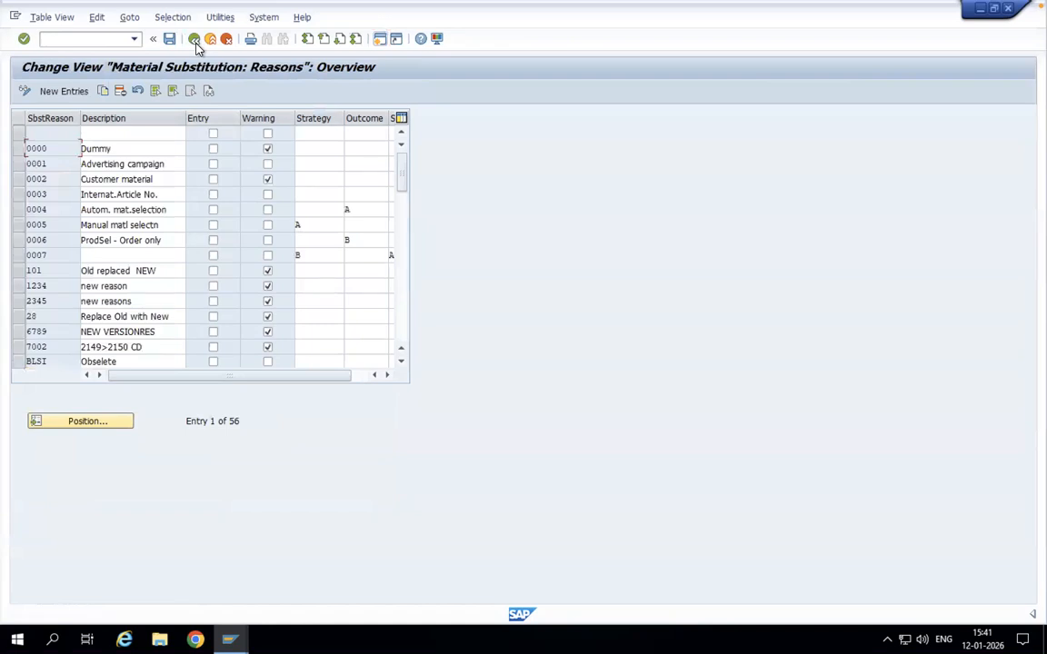
{"action": "left_click", "coordinate": [194, 40]}
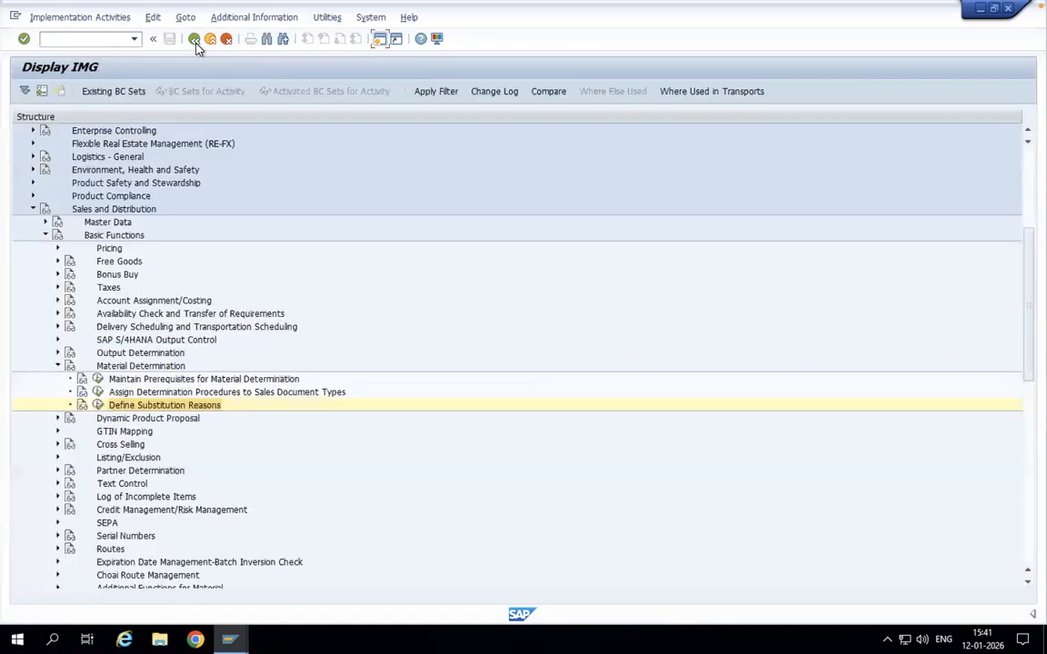
{"action": "left_click", "coordinate": [58, 365]}
Step: Start transaction VB11 in a new session and choose material determination type BLSI, New Determination
{"action": "left_click", "coordinate": [381, 40]}
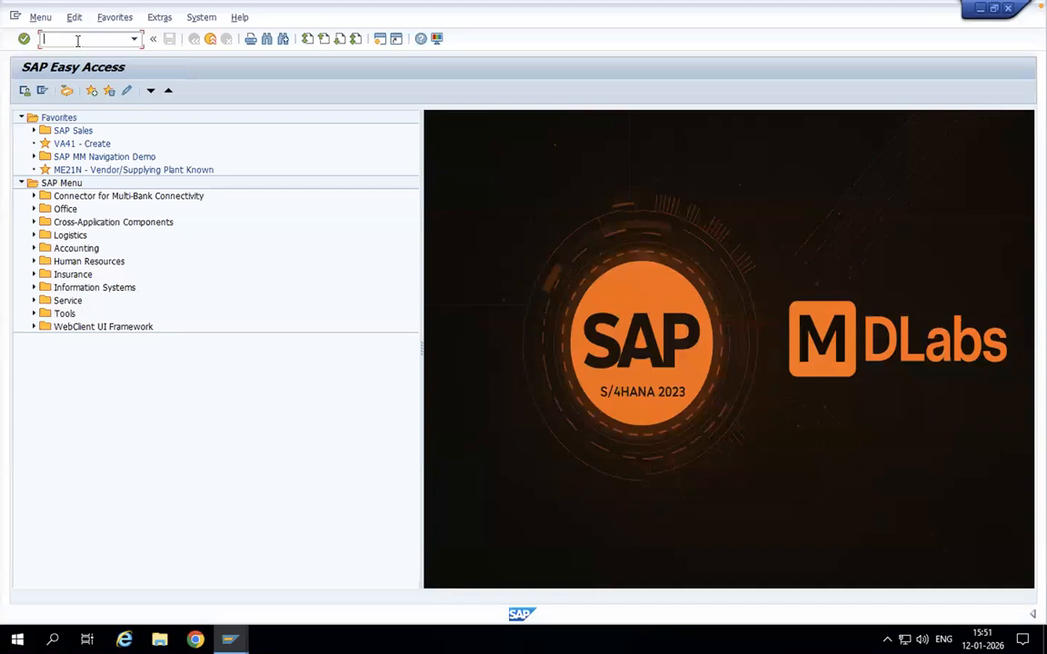
{"action": "type", "text": "vb11"}
{"action": "key", "text": "Return"}
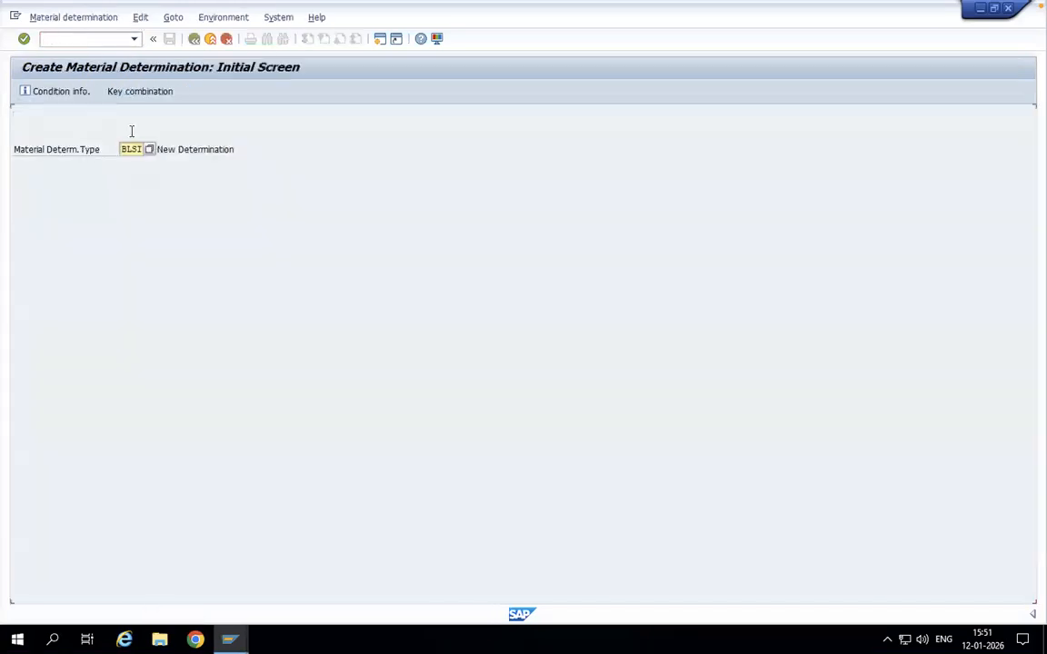
{"action": "left_click", "coordinate": [150, 151]}
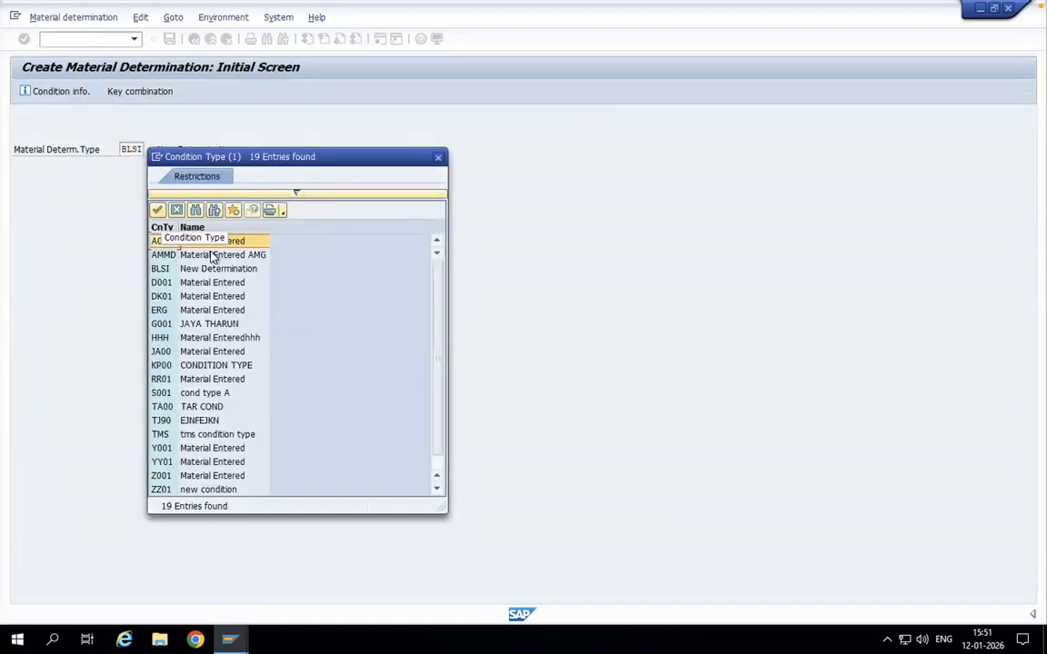
{"action": "double_click", "coordinate": [163, 269]}
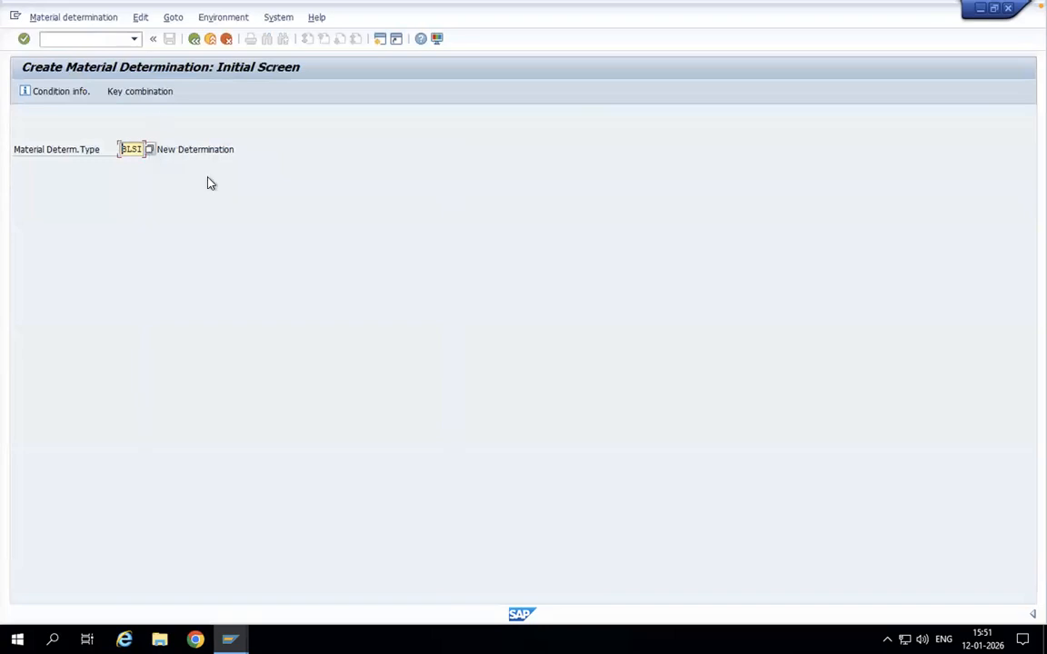
Step: Choose the MatEntered/Sales org. key combination for the new determination records
{"action": "left_click", "coordinate": [145, 92]}
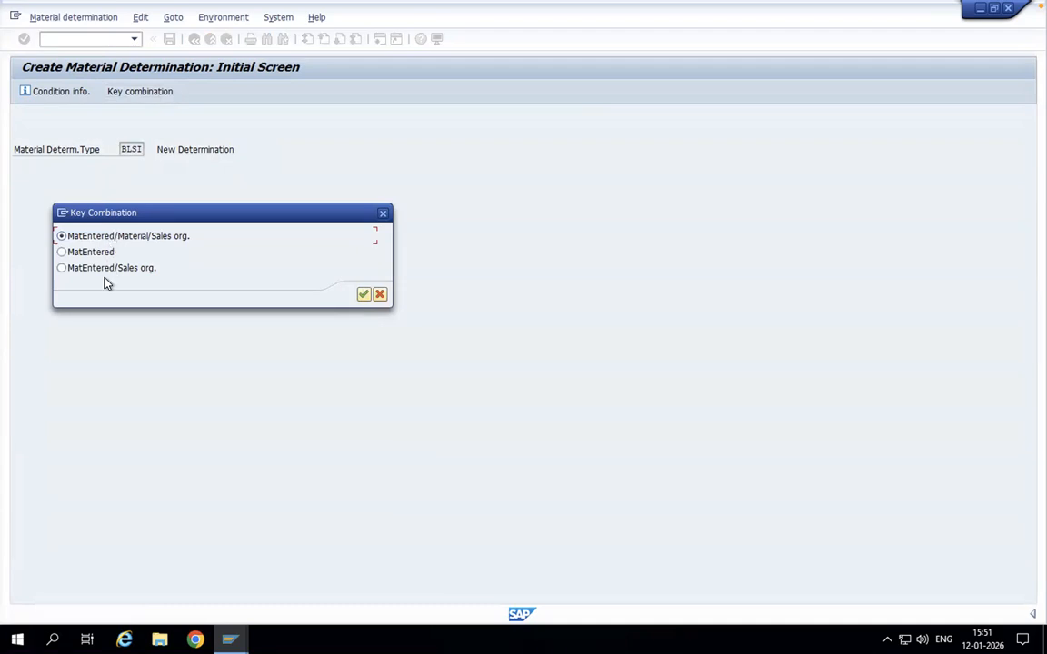
{"action": "left_click", "coordinate": [62, 269]}
{"action": "left_click", "coordinate": [364, 295]}
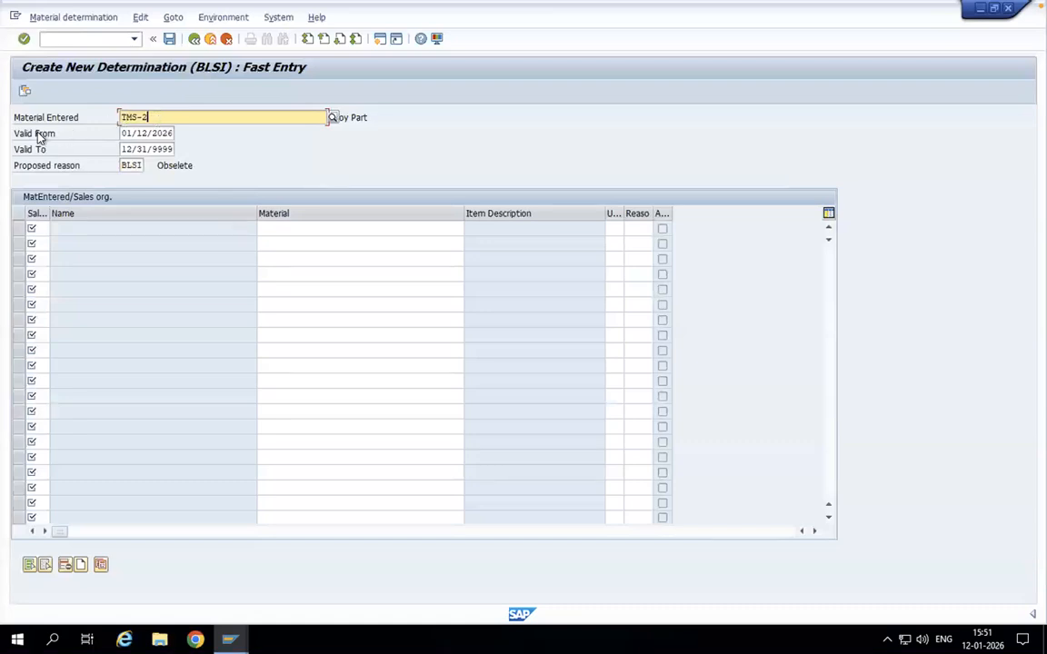
Step: Fill in the header with entered material TMS-2, proposed reason BLSI and a Valid To date of 01/13/2026
{"action": "left_click", "coordinate": [142, 149]}
{"action": "key", "text": "Return"}
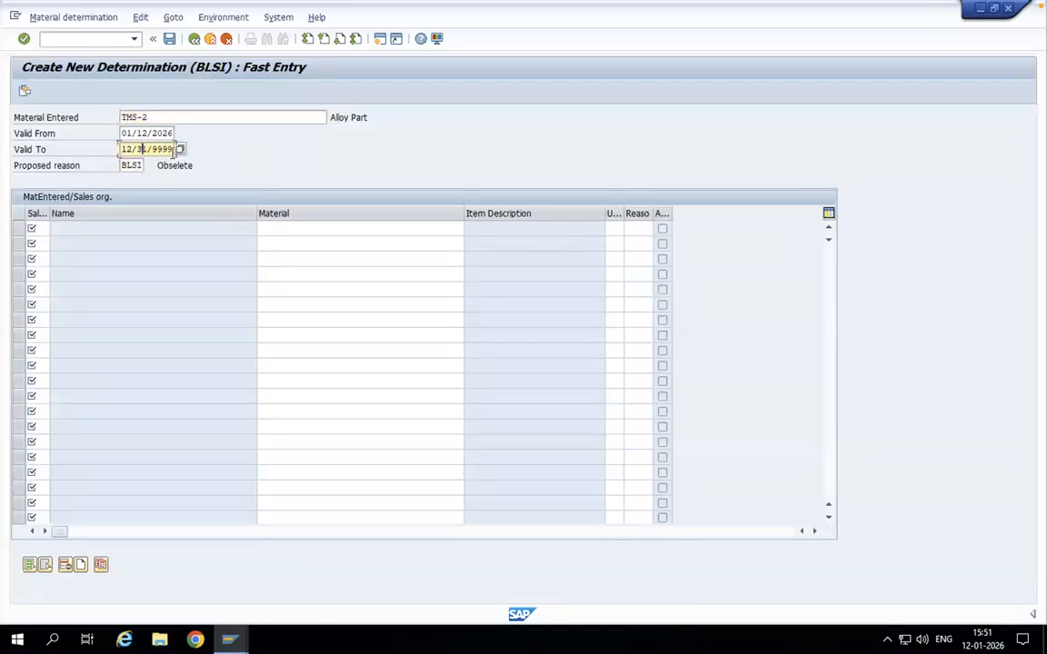
{"action": "left_click", "coordinate": [180, 149]}
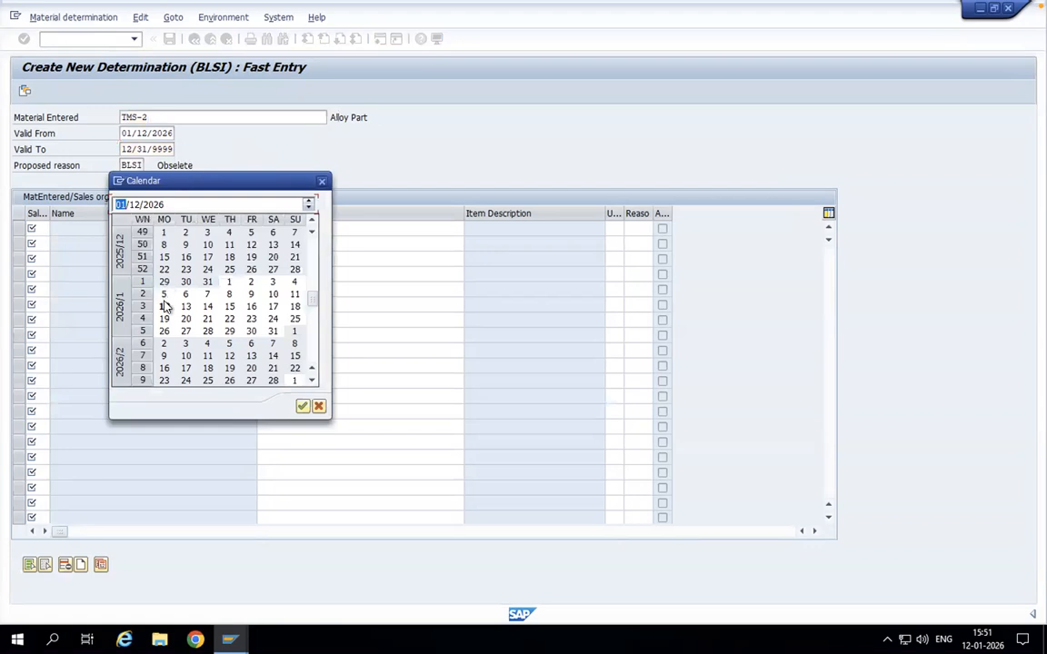
{"action": "double_click", "coordinate": [185, 307]}
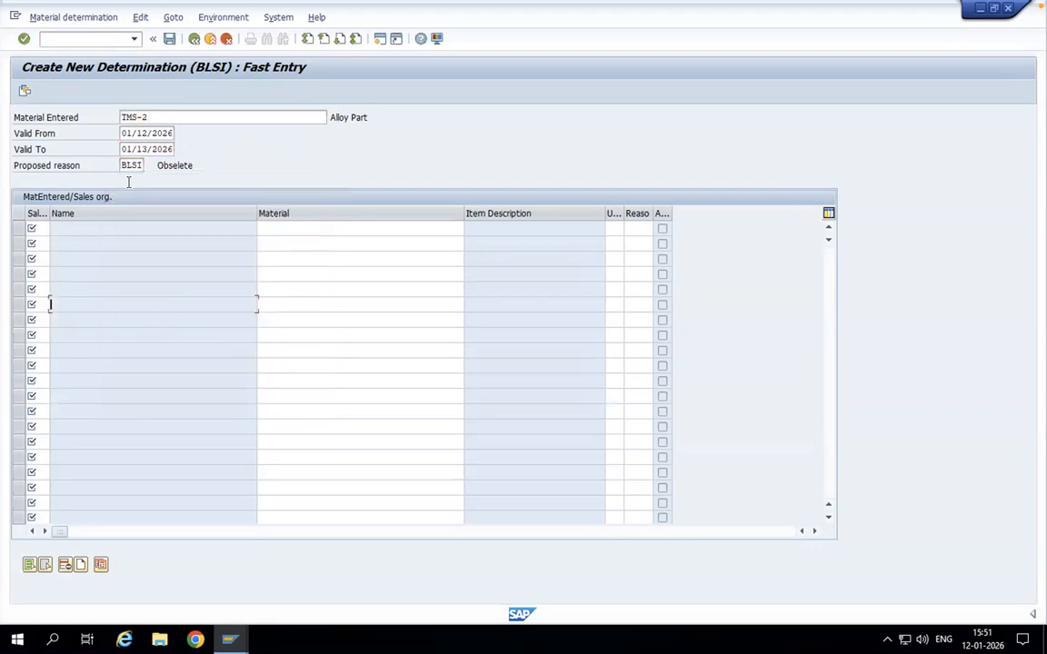
Step: Enter sales organization BLCC and substitute material TMS-1 in the first row of the determination table
{"action": "left_click", "coordinate": [46, 227]}
{"action": "type", "text": "b"}
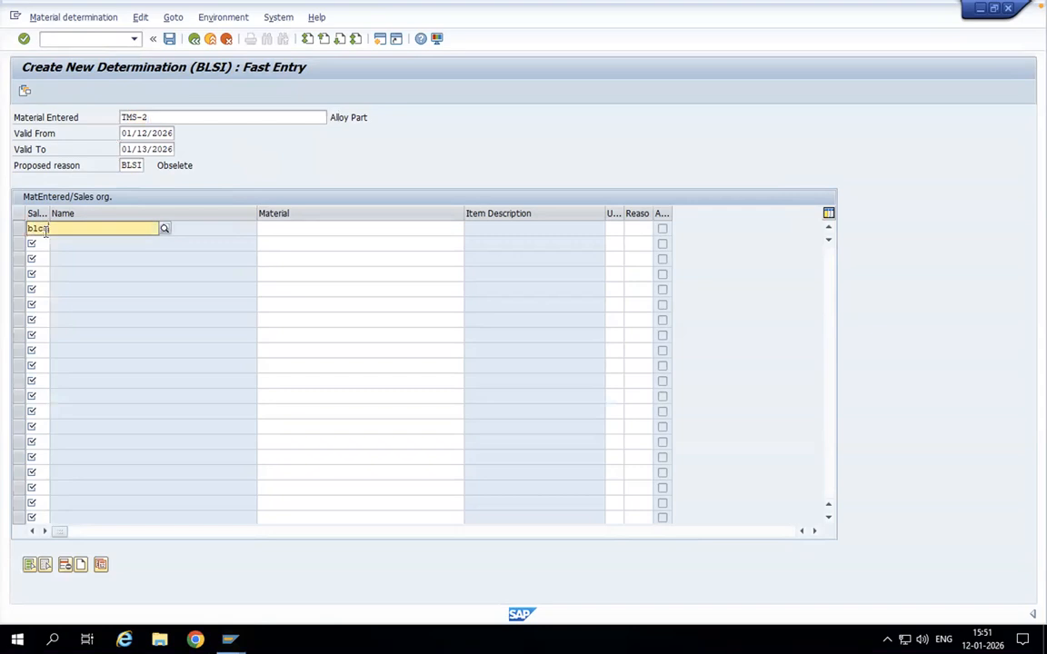
{"action": "type", "text": "lc"}
{"action": "left_click", "coordinate": [42, 261]}
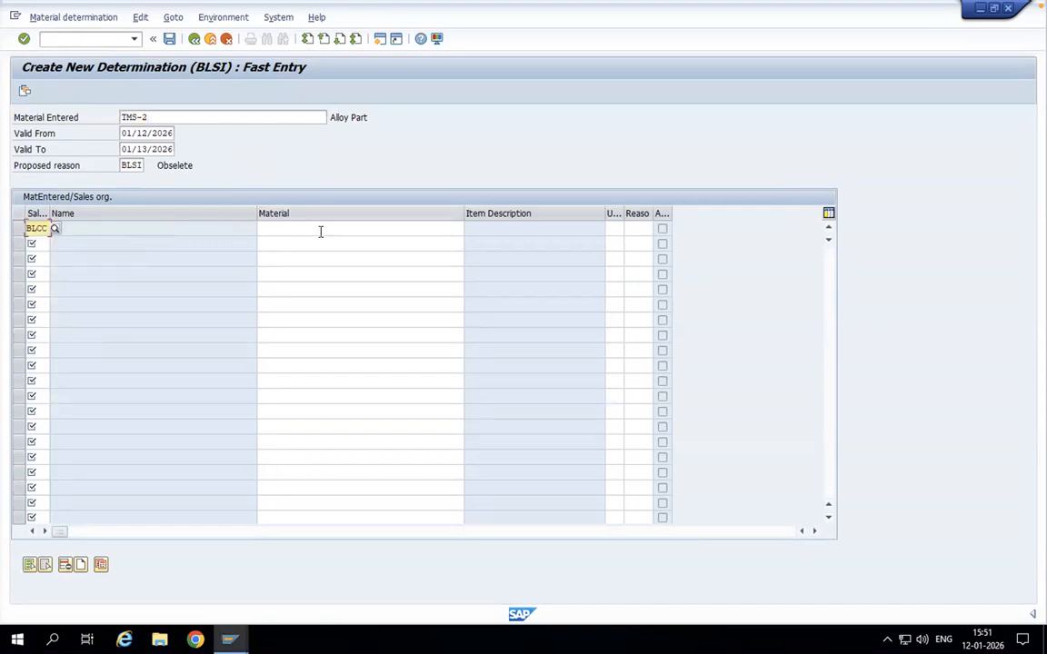
{"action": "left_click", "coordinate": [320, 232]}
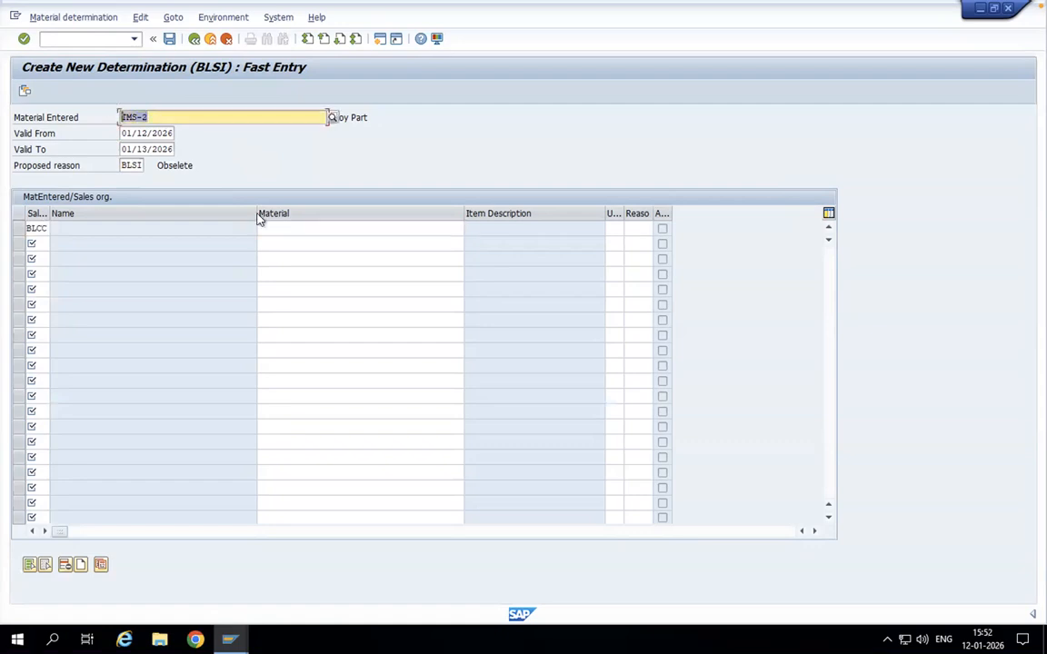
{"action": "left_click", "coordinate": [281, 230]}
{"action": "type", "text": "Tms-1"}
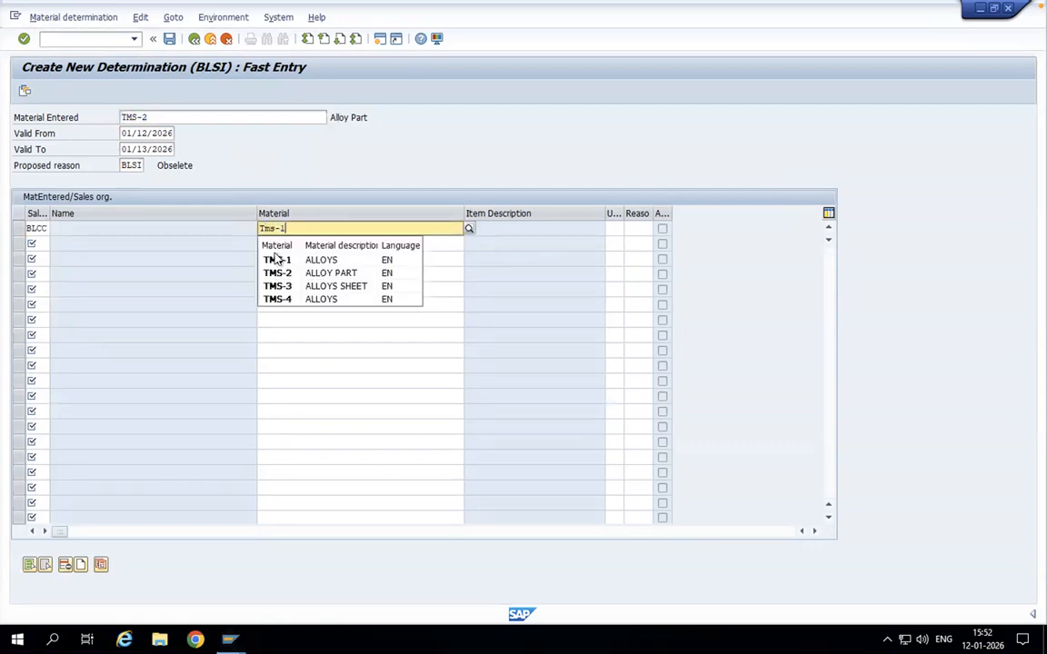
{"action": "left_click", "coordinate": [278, 259]}
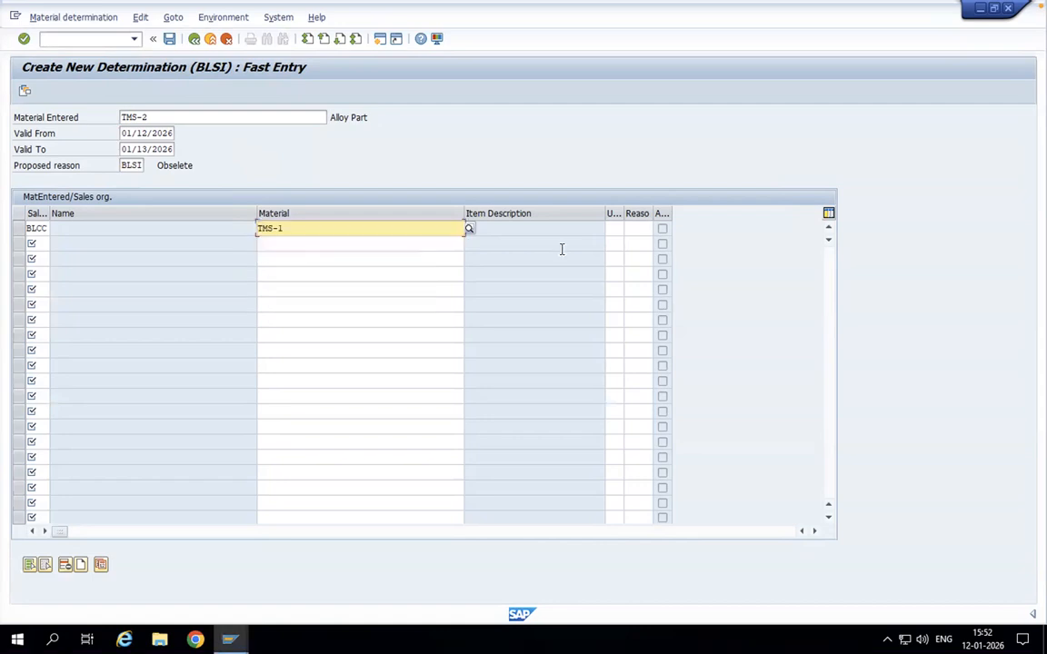
Step: Set the TMS-1 row's unit to PC and its substitution reason to BLSI
{"action": "left_click", "coordinate": [611, 230]}
{"action": "type", "text": "PC"}
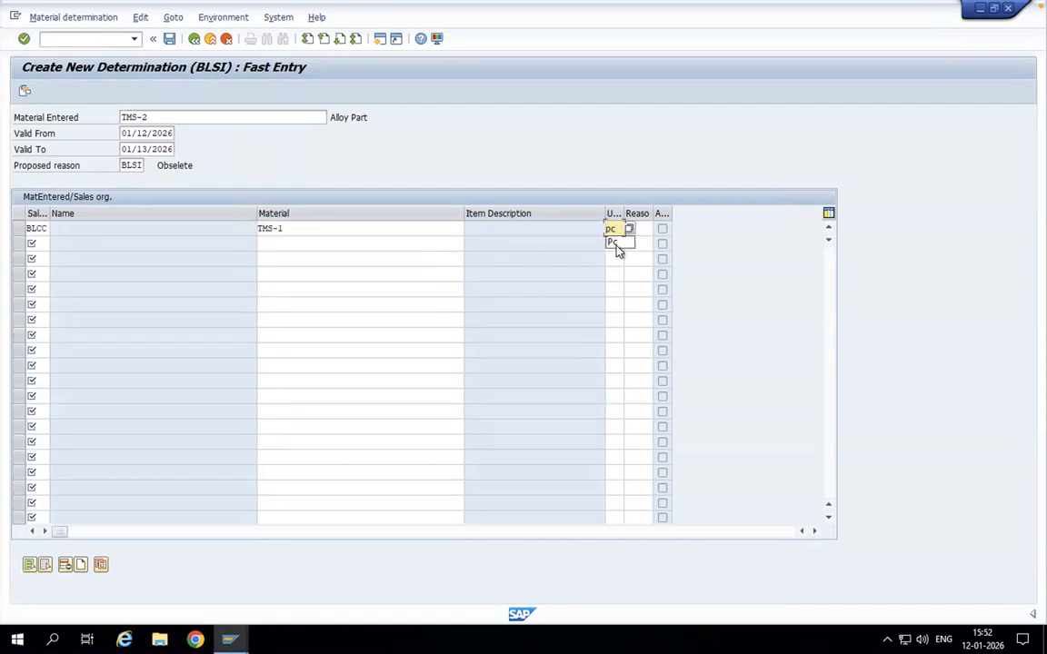
{"action": "left_click", "coordinate": [616, 243]}
{"action": "left_click", "coordinate": [638, 229]}
{"action": "left_click", "coordinate": [661, 232]}
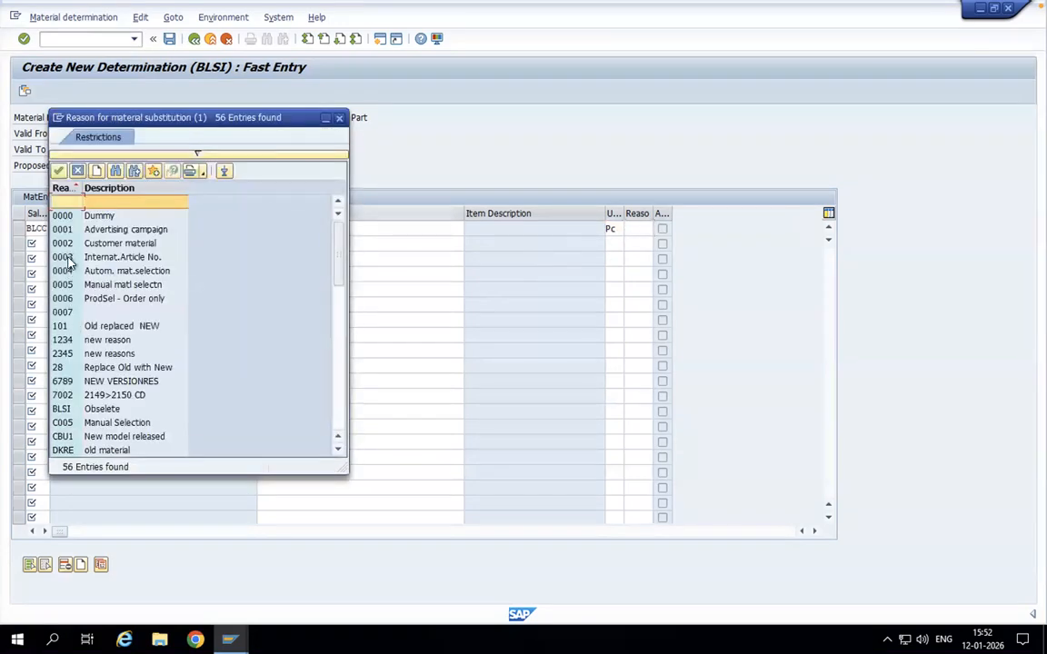
{"action": "double_click", "coordinate": [60, 409]}
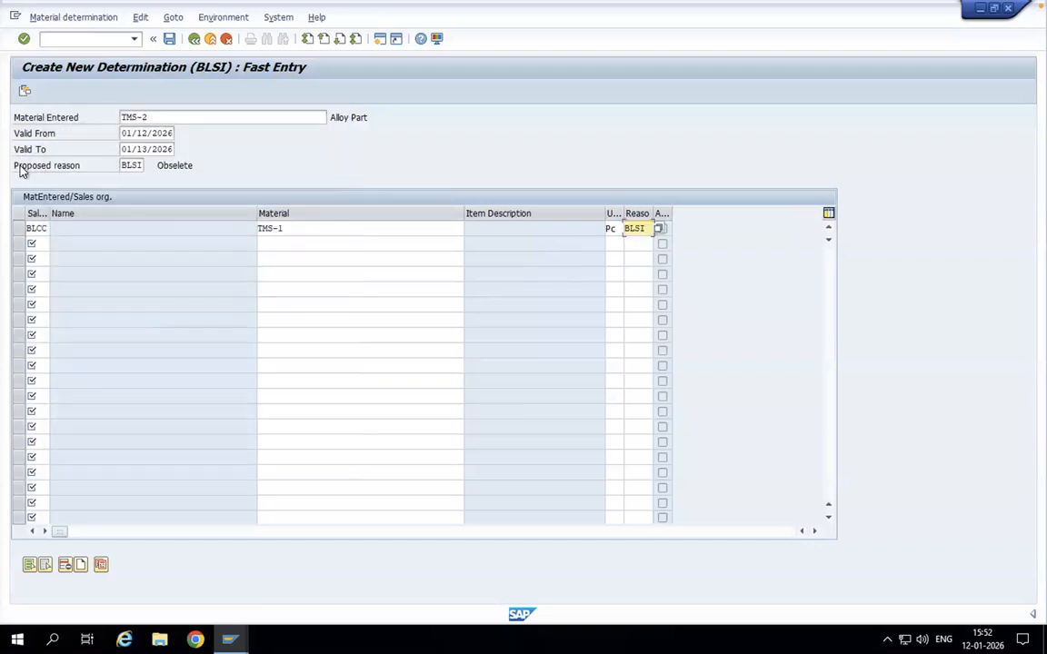
Step: Check the proposed reason and save the material determination record
{"action": "left_click", "coordinate": [132, 165]}
{"action": "left_click_drag", "start_coordinate": [139, 166], "coordinate": [101, 161]}
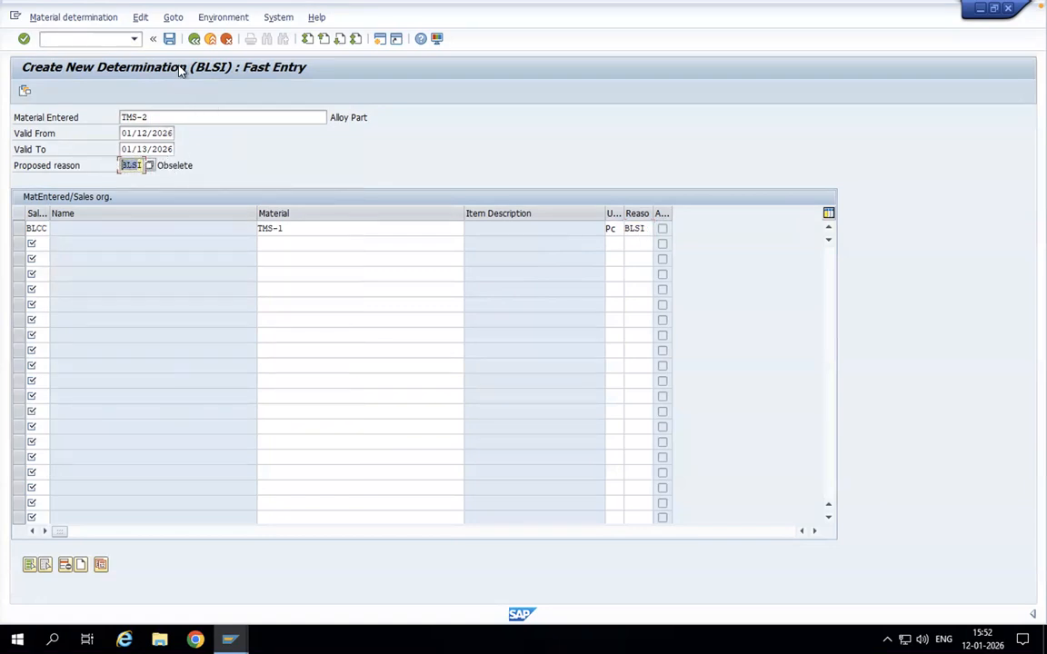
{"action": "left_click", "coordinate": [170, 39]}
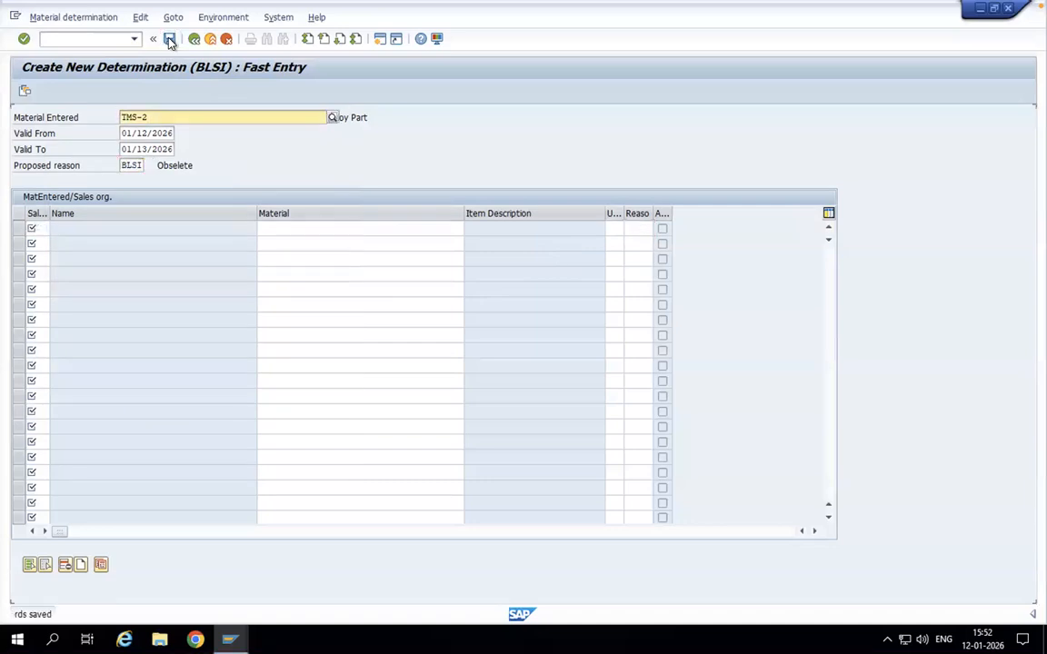
Step: Start transaction VA01 and open a new sales document of order type OR, Standard Order
{"action": "left_click", "coordinate": [99, 37]}
{"action": "type", "text": "/nva01"}
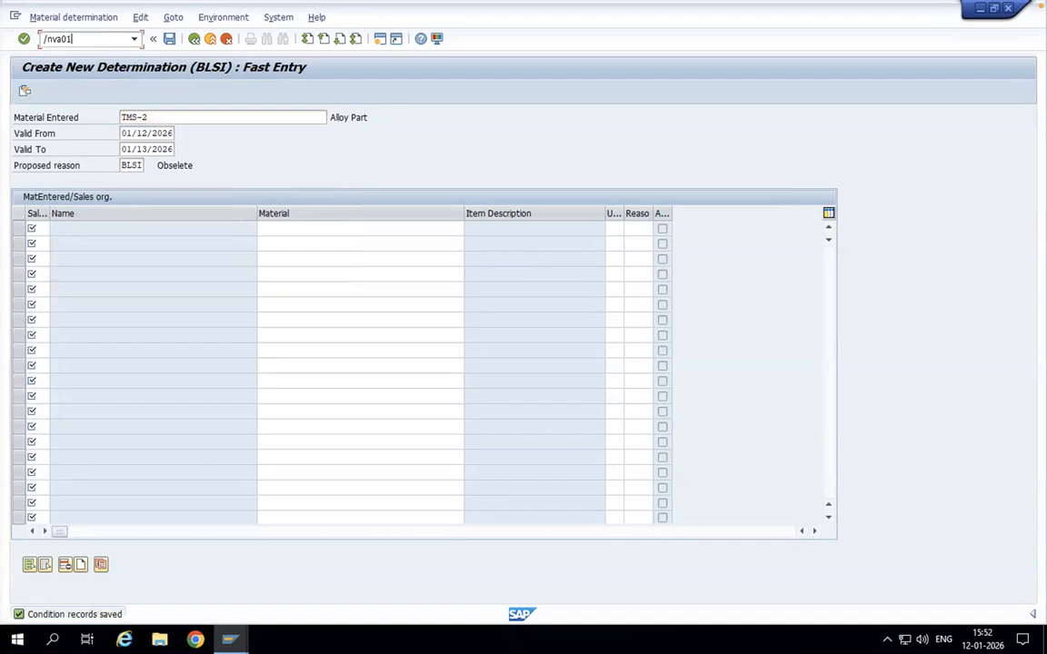
{"action": "key", "text": "Return"}
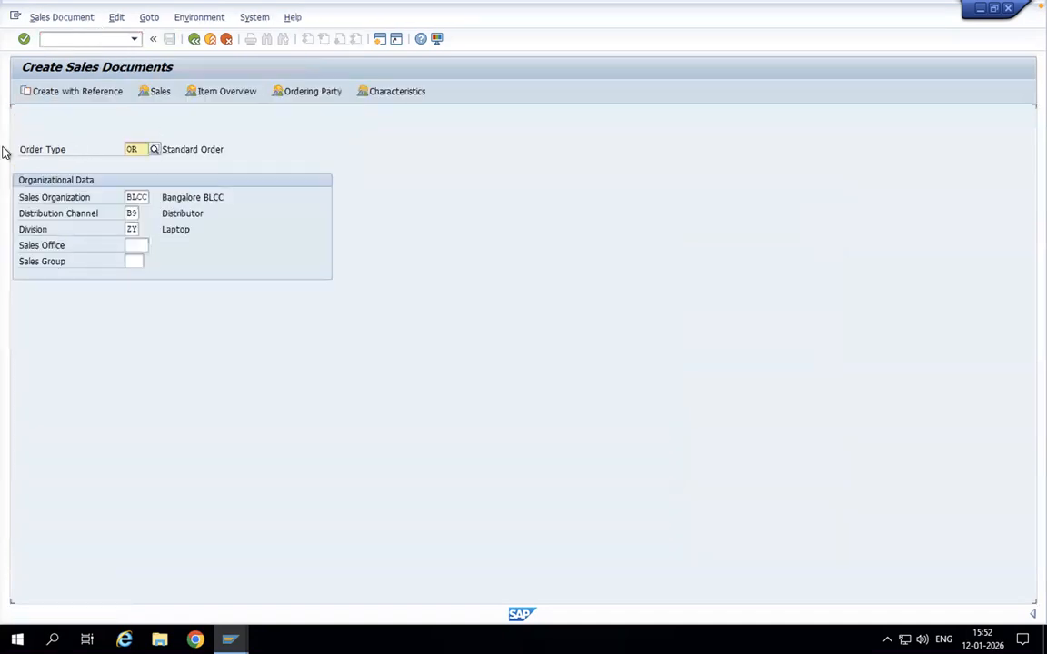
{"action": "double_click", "coordinate": [132, 149]}
{"action": "key", "text": "Return"}
Step: Enter the customer number as the order's sold-to party and confirm it to fill in the customer data
{"action": "type", "text": "2"}
{"action": "left_click", "coordinate": [123, 148]}
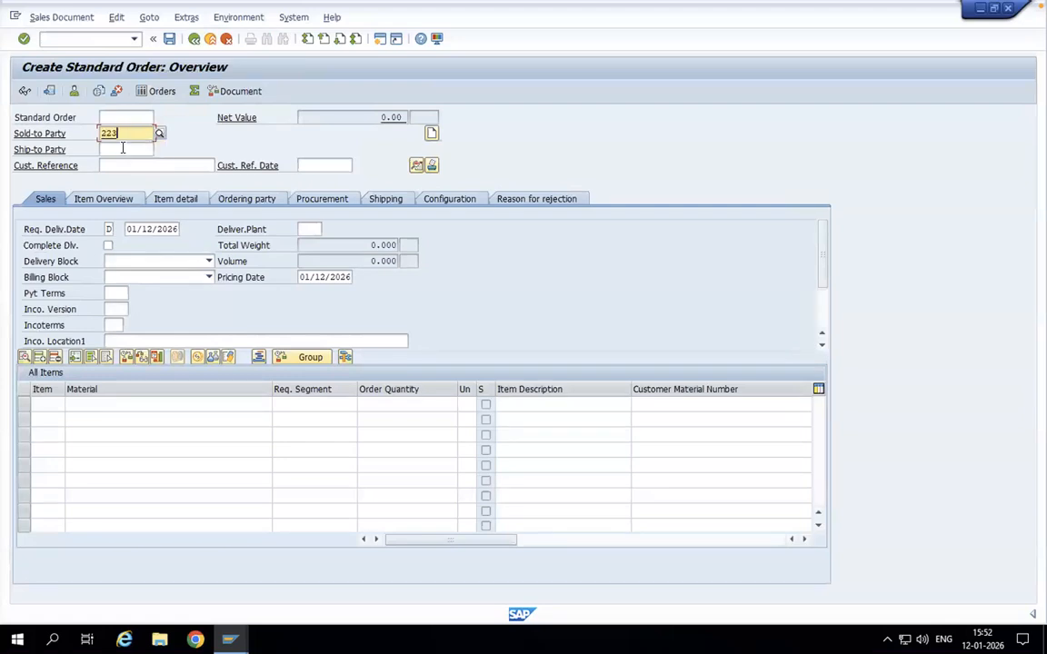
{"action": "key", "text": "Return"}
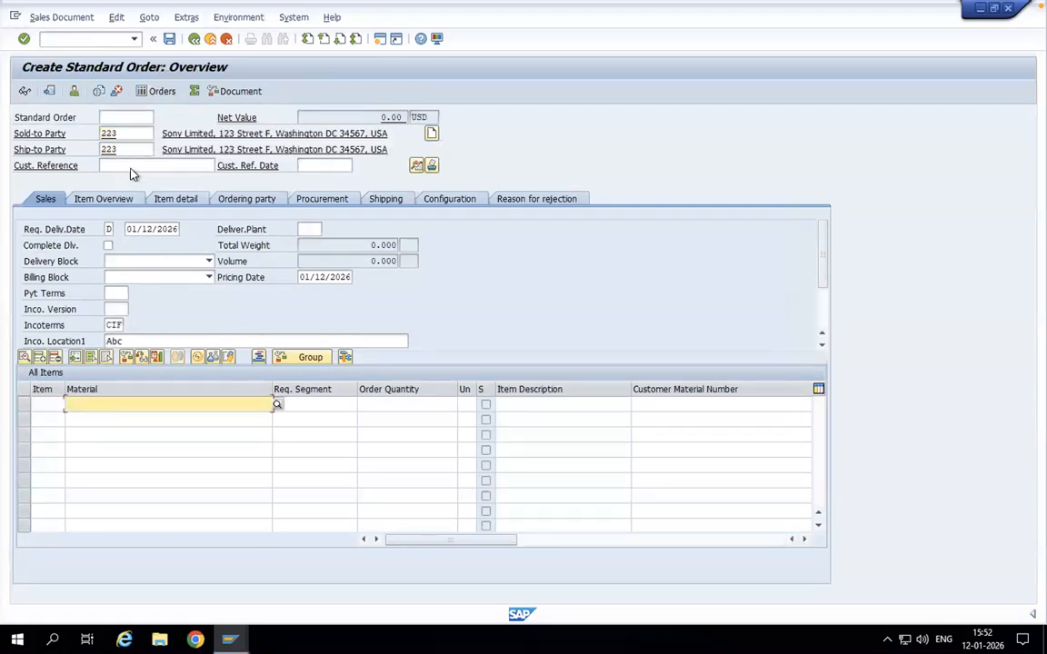
Step: Enter abc as the order's customer reference and set the customer reference date to 01/09/2026
{"action": "left_click", "coordinate": [132, 166]}
{"action": "type", "text": "a"}
{"action": "left_click", "coordinate": [132, 176]}
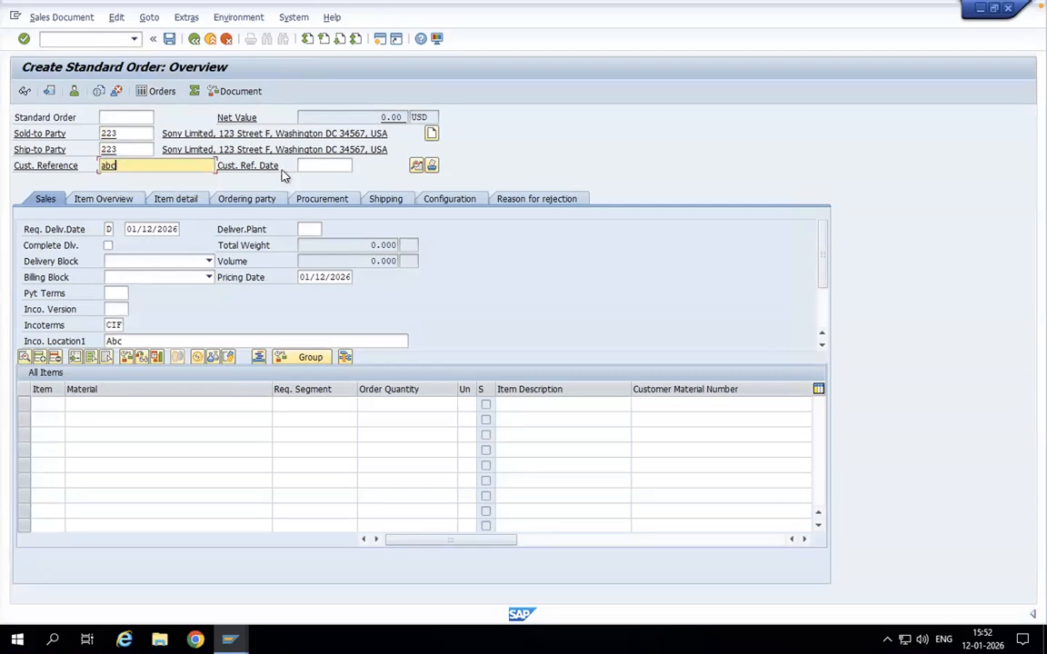
{"action": "left_click", "coordinate": [316, 165]}
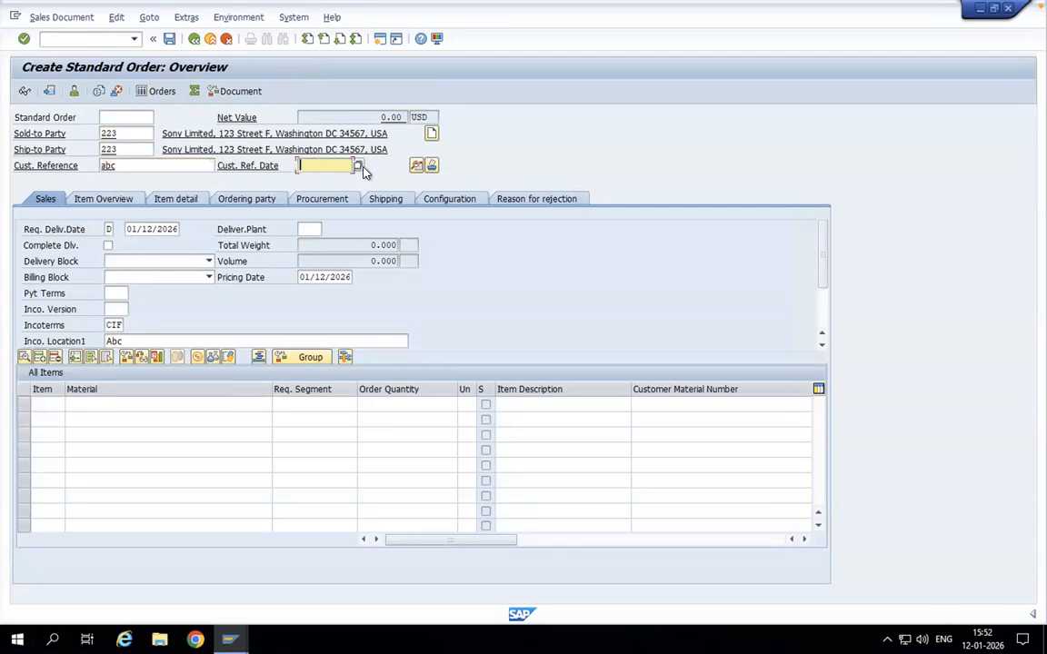
{"action": "left_click", "coordinate": [359, 167]}
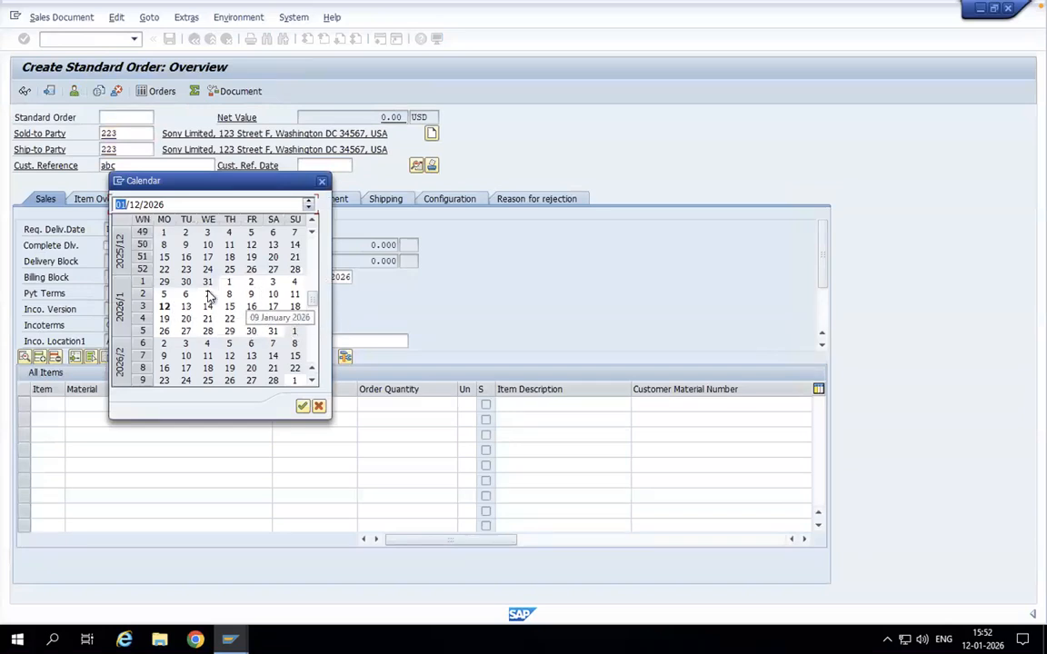
{"action": "double_click", "coordinate": [251, 294]}
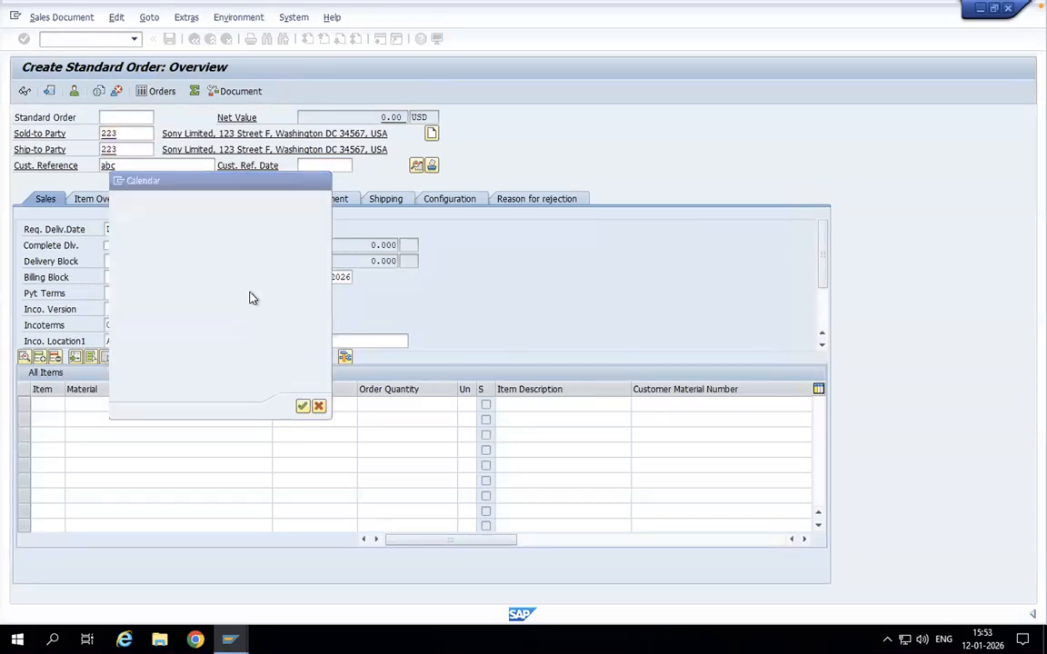
Step: Enter material TMS-2 in the first item line and check which material the order substitutes for it
{"action": "left_click", "coordinate": [94, 403]}
{"action": "type", "text": "tms-2"}
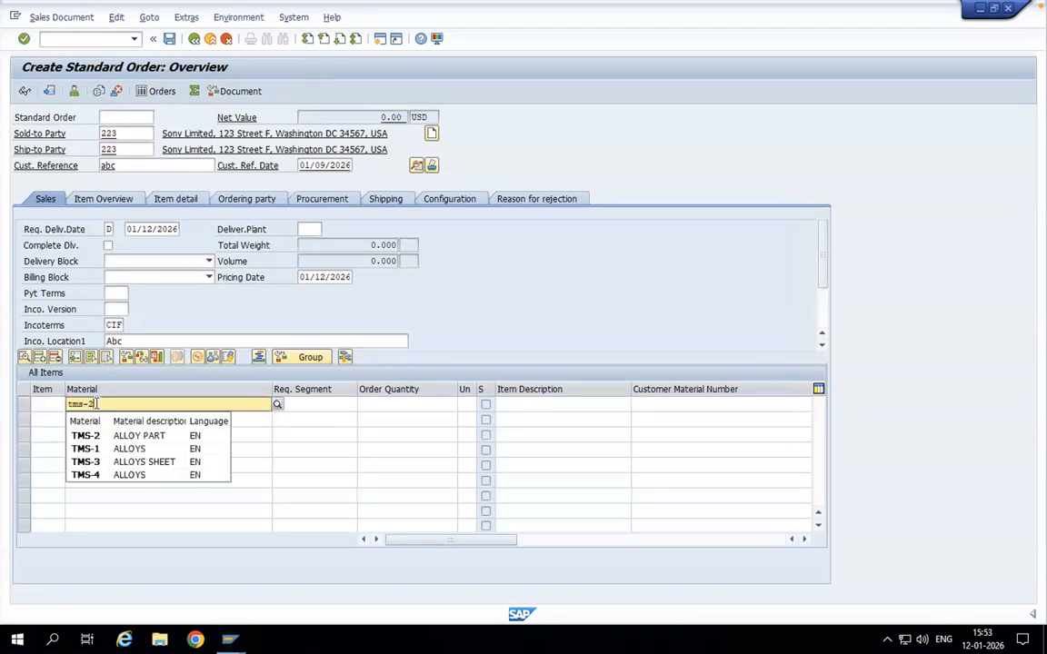
{"action": "key", "text": "Return"}
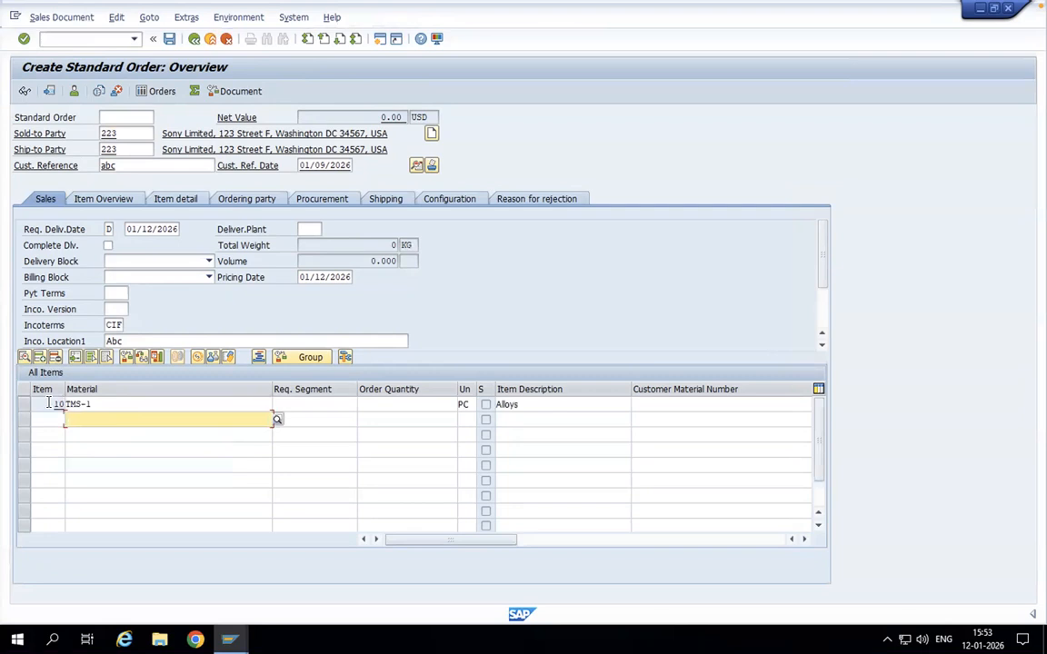
{"action": "left_click_drag", "start_coordinate": [96, 403], "coordinate": [56, 404]}
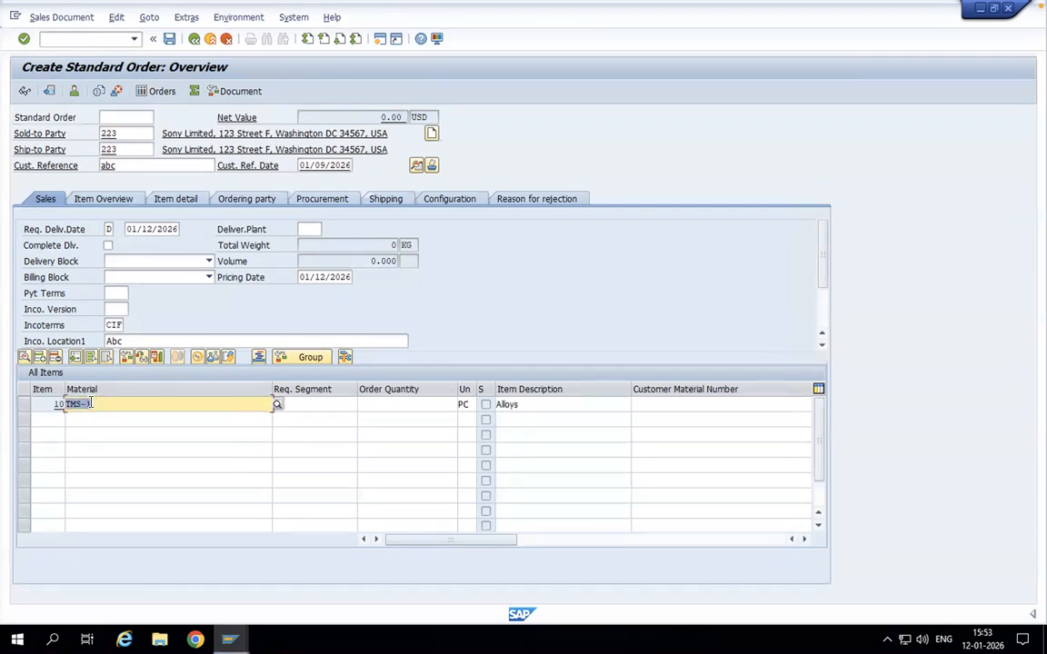
Step: Set the first item's order quantity to 10 and recheck its material
{"action": "left_click", "coordinate": [386, 404]}
{"action": "type", "text": "10"}
{"action": "key", "text": "Return"}
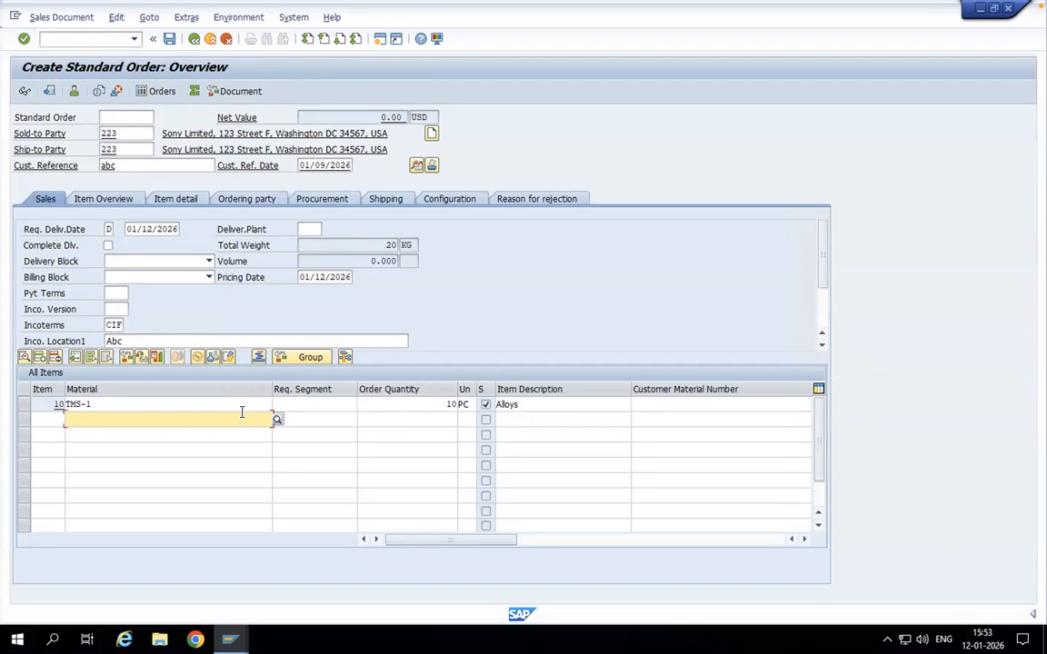
{"action": "left_click", "coordinate": [95, 404]}
{"action": "left_click_drag", "start_coordinate": [96, 404], "coordinate": [66, 403]}
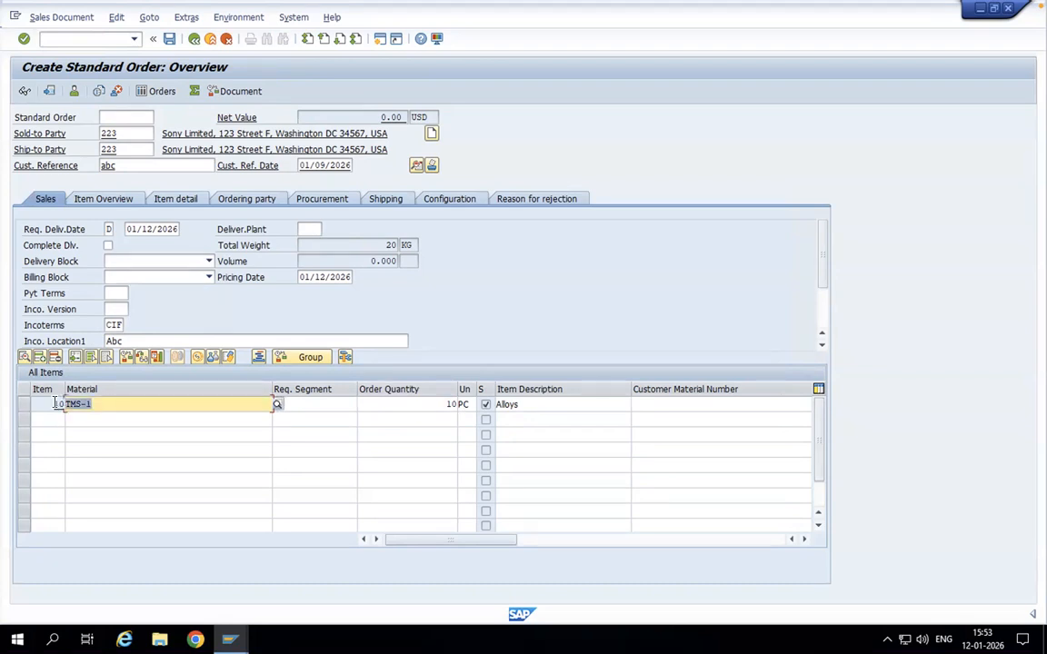